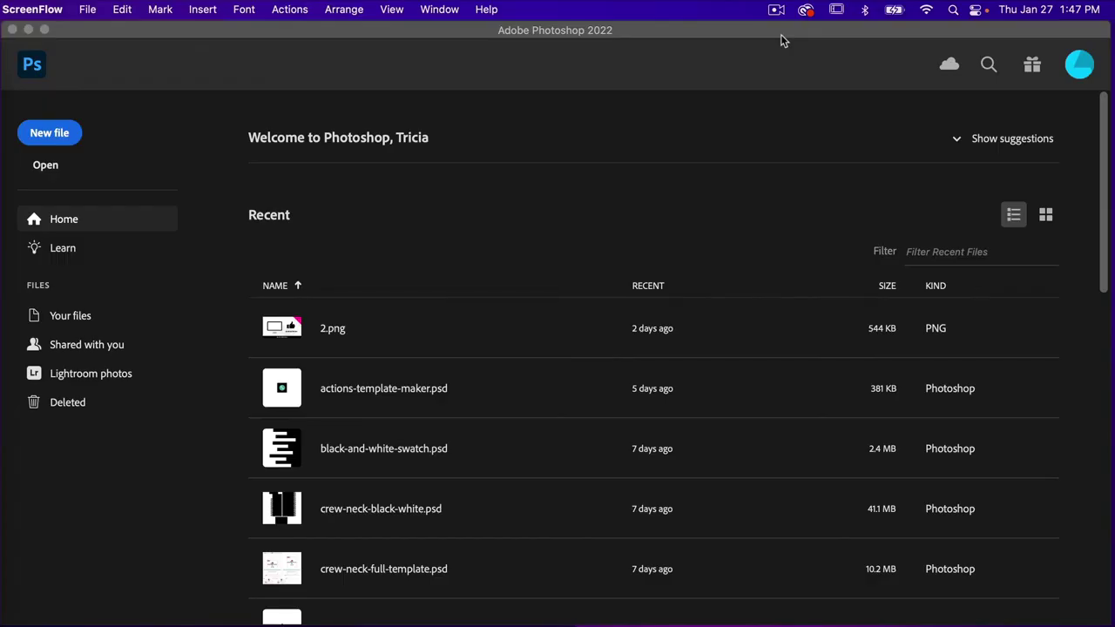
# Create a new 1200 x 1200 px document at 300 ppi with a transparent background from the recent custom size
pyautogui.click(56, 134)
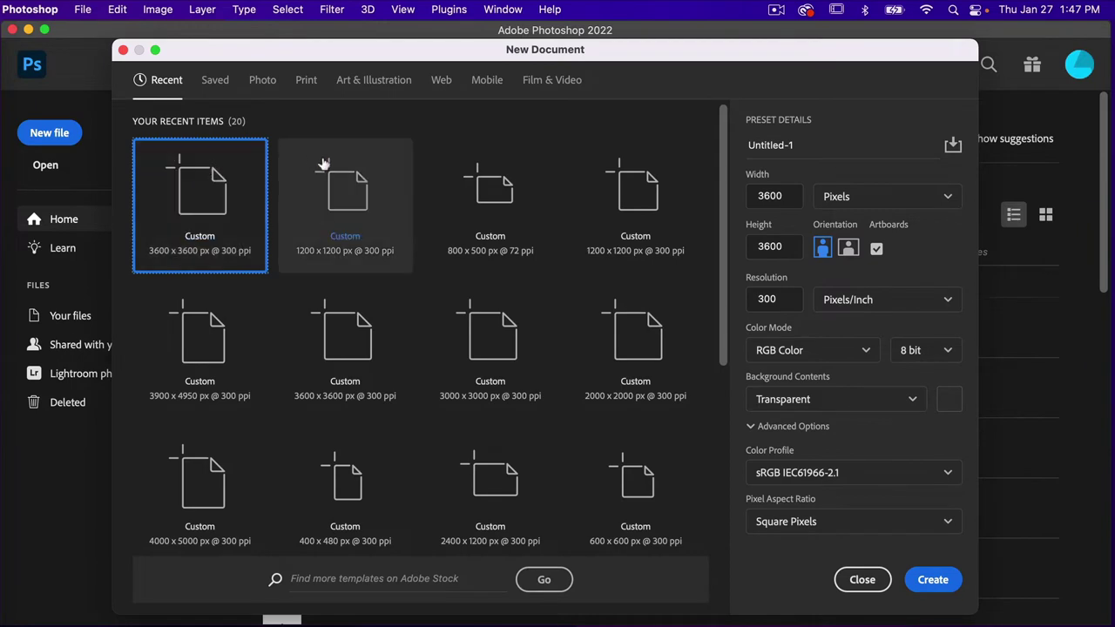
pyautogui.click(359, 198)
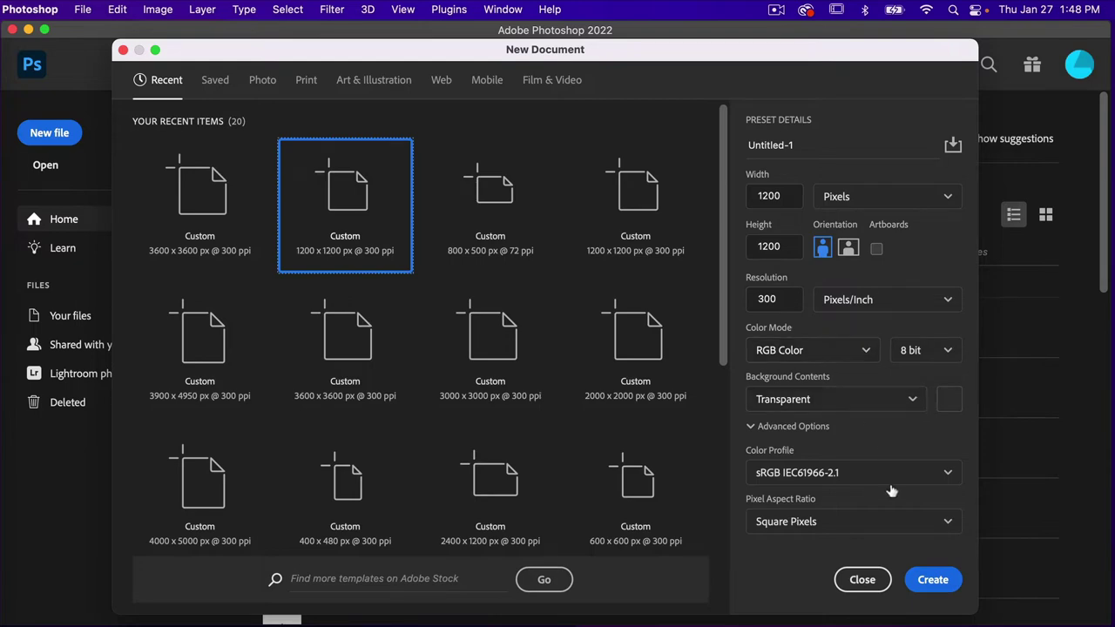
pyautogui.click(934, 580)
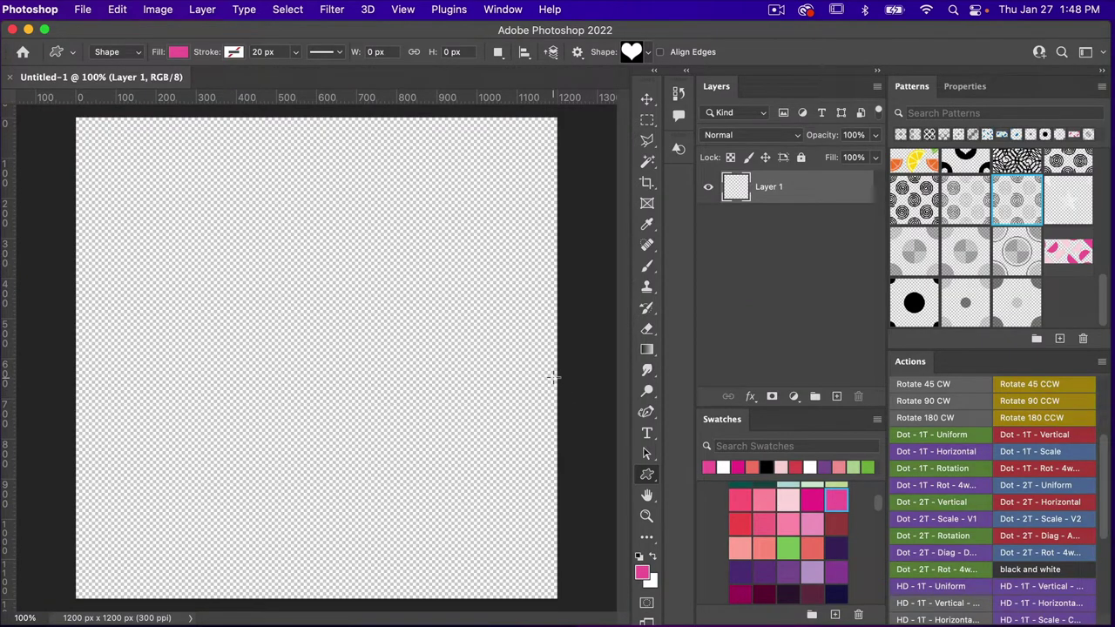
# Add a guide layout of 10 columns and 10 rows to the canvas
pyautogui.click(403, 9)
pyautogui.moveTo(473, 399)
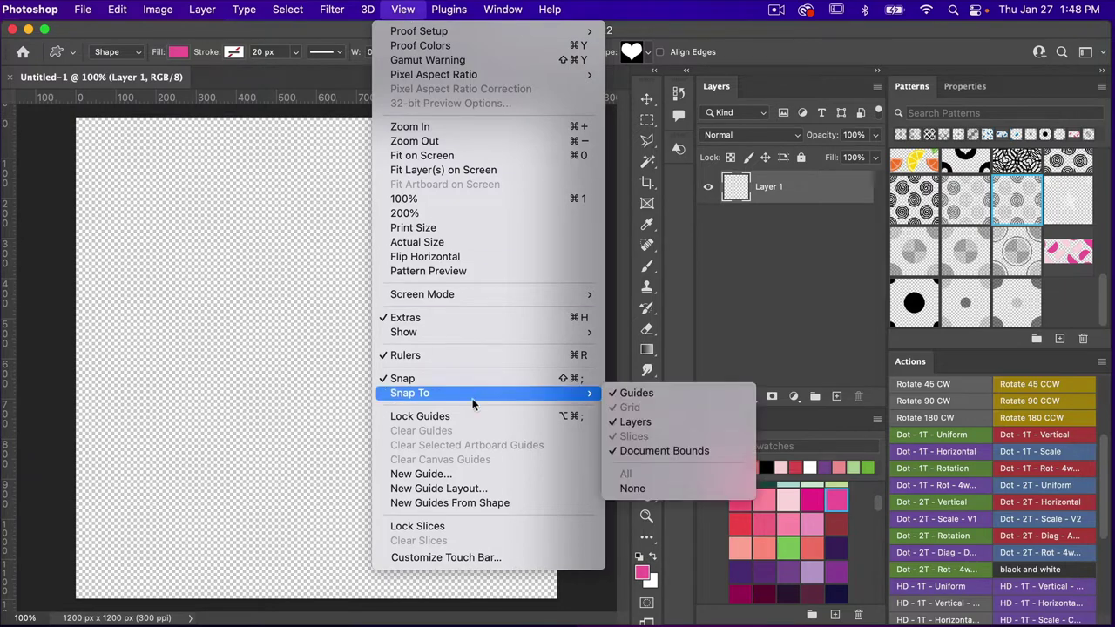
pyautogui.click(470, 490)
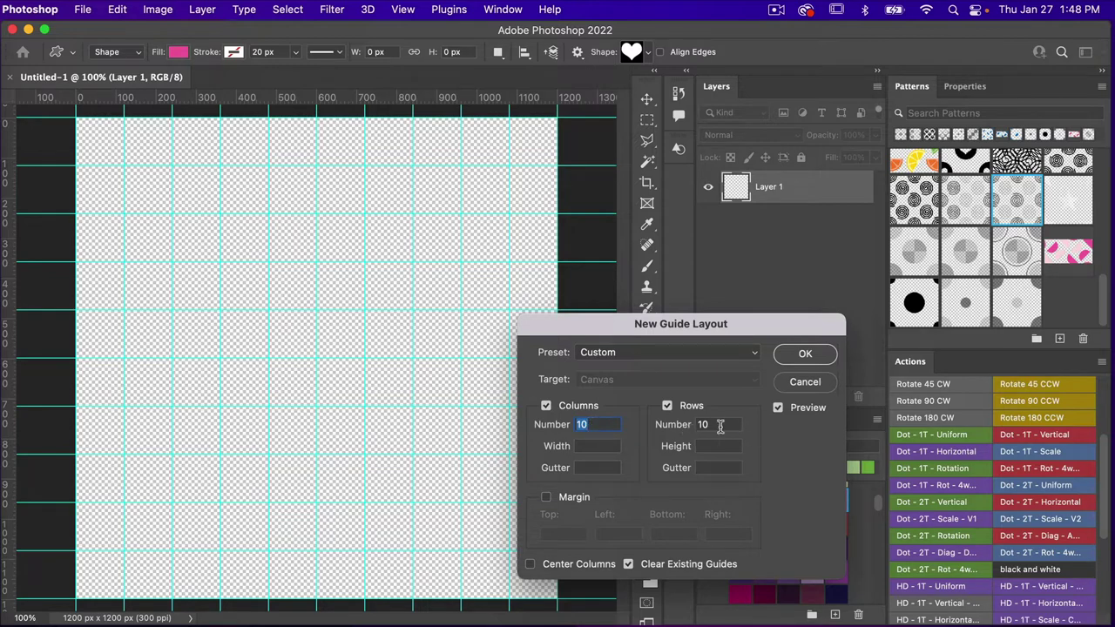
pyautogui.click(803, 355)
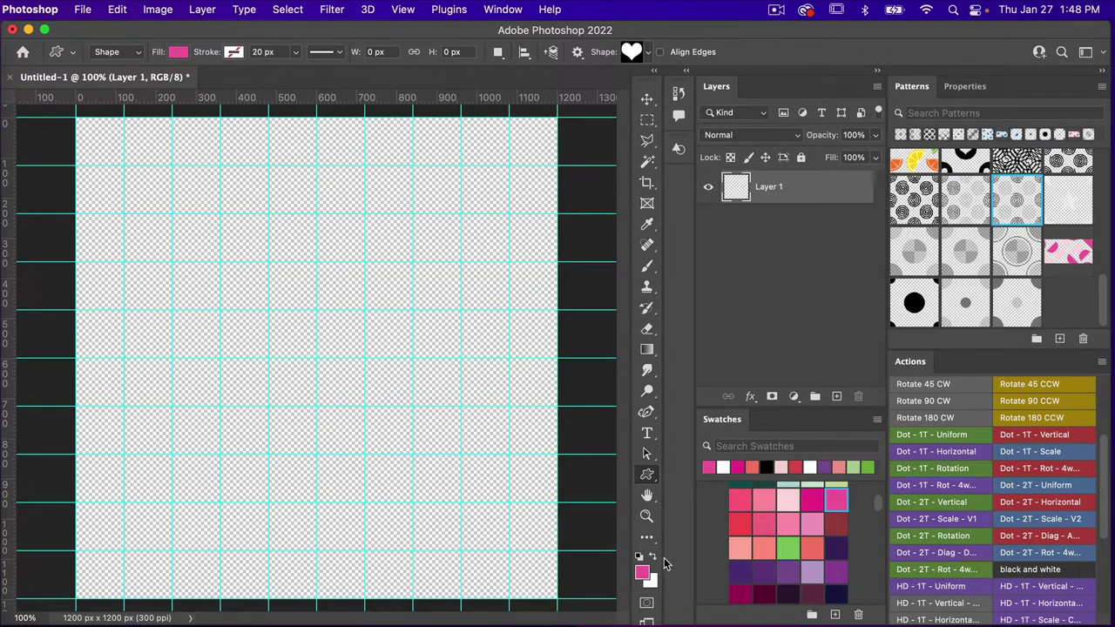
# Reset to the default colours and start a Pen tool shape path at the canvas centre, running one grid cell right and one up
pyautogui.press('d')
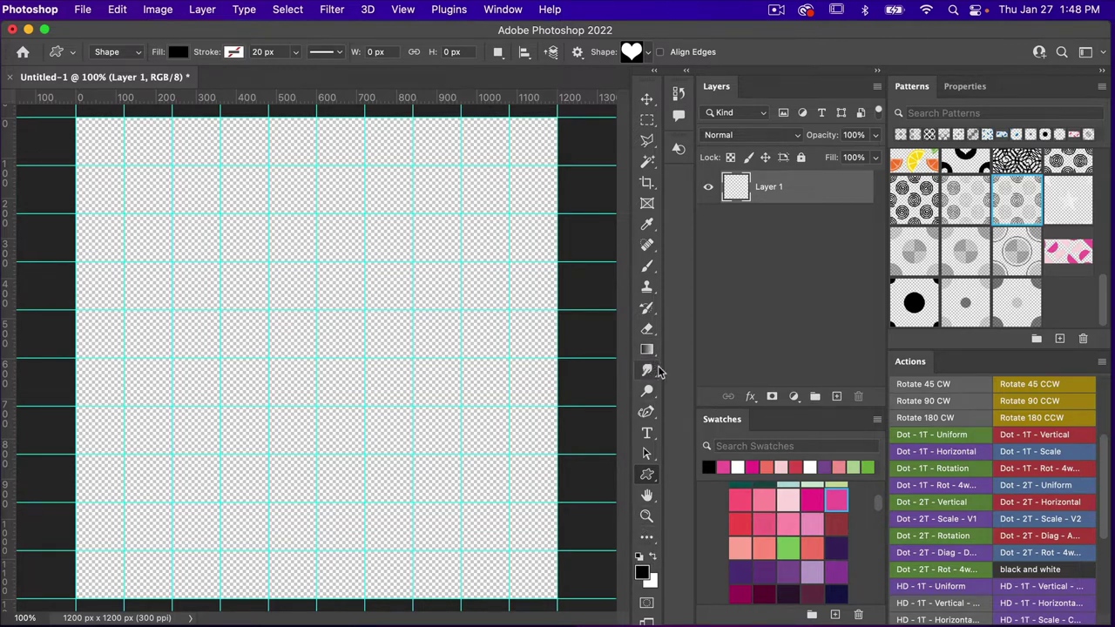
pyautogui.click(646, 412)
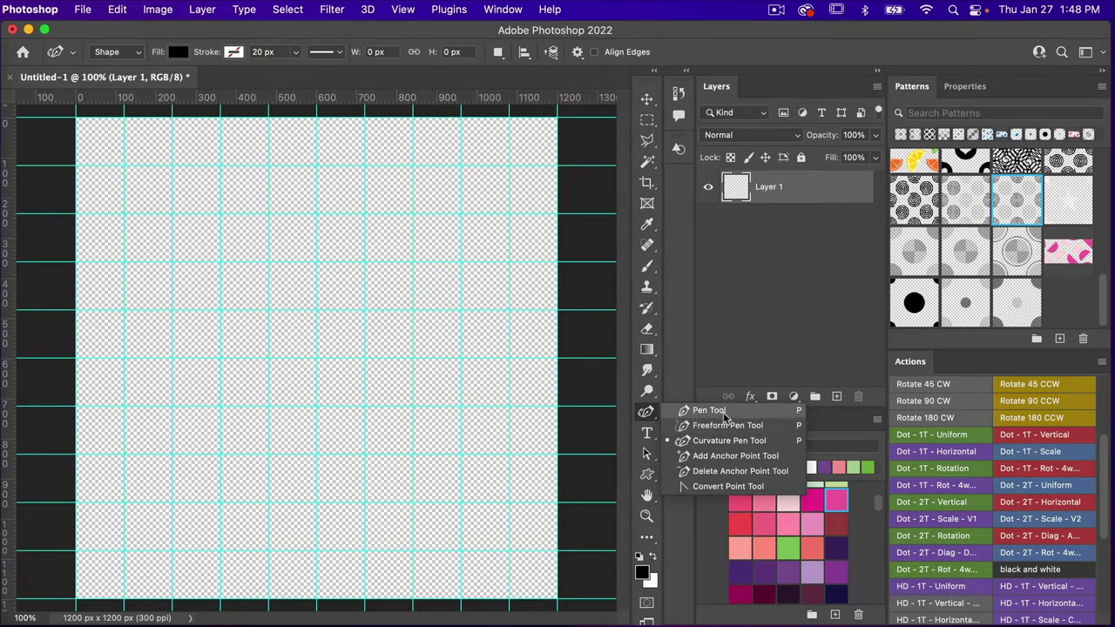
pyautogui.click(710, 410)
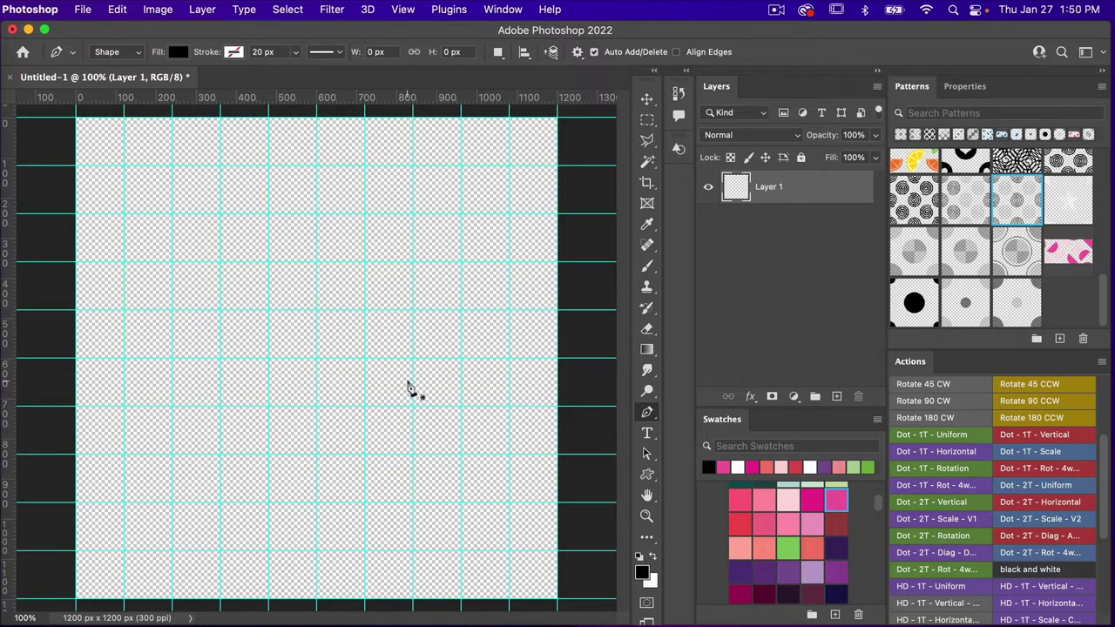
pyautogui.click(316, 358)
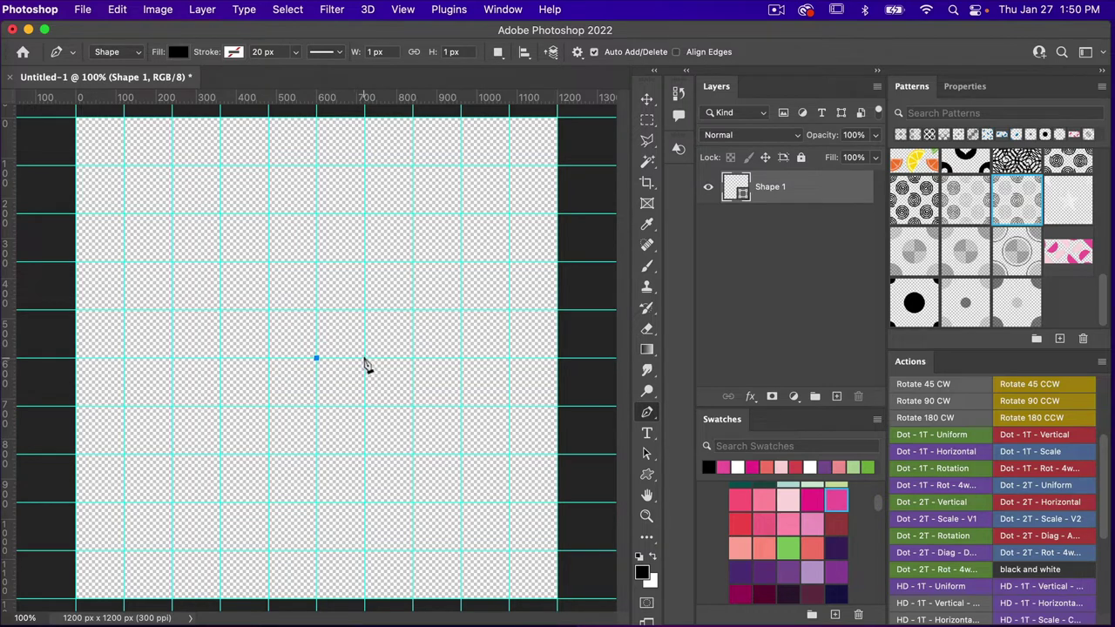
pyautogui.click(365, 357)
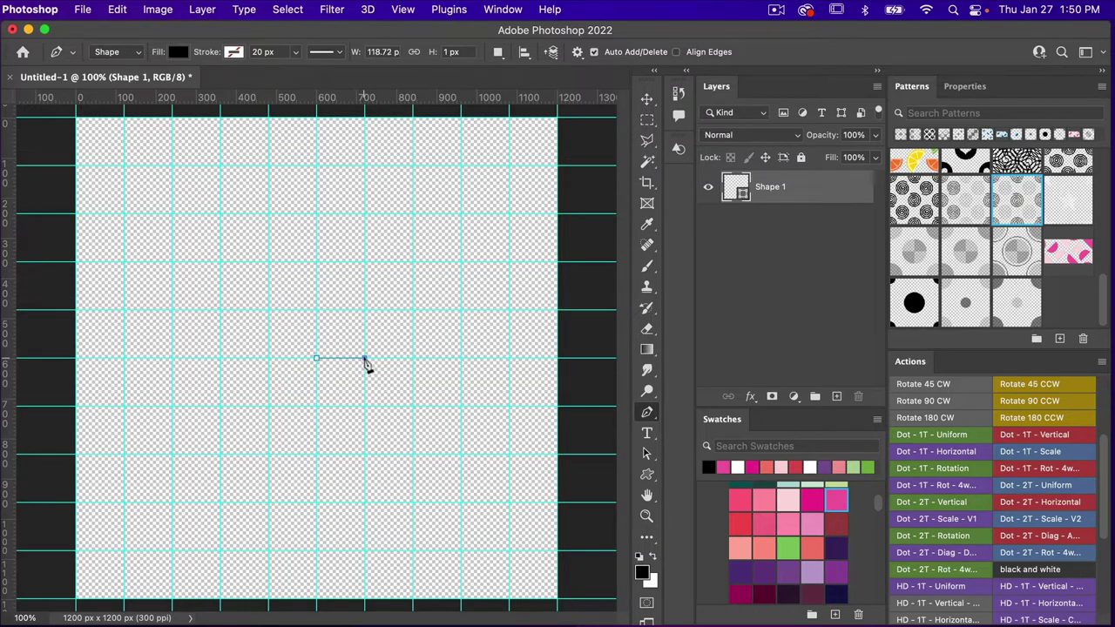
pyautogui.click(365, 311)
# Give the path no fill and a black stroke 40 px wide
pyautogui.click(178, 51)
pyautogui.click(87, 84)
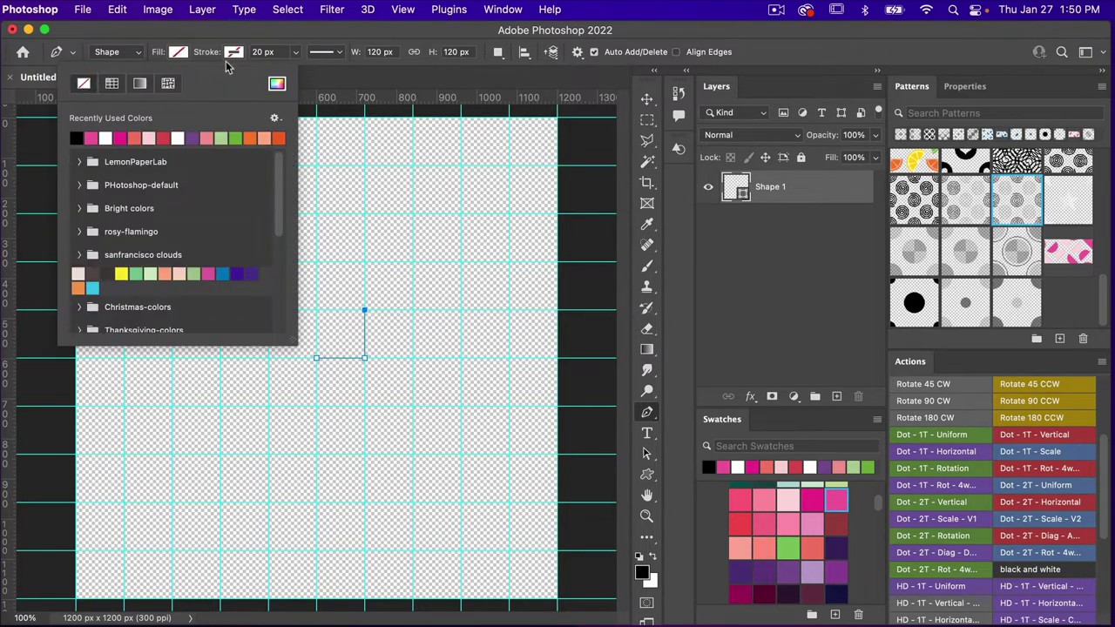
pyautogui.click(132, 136)
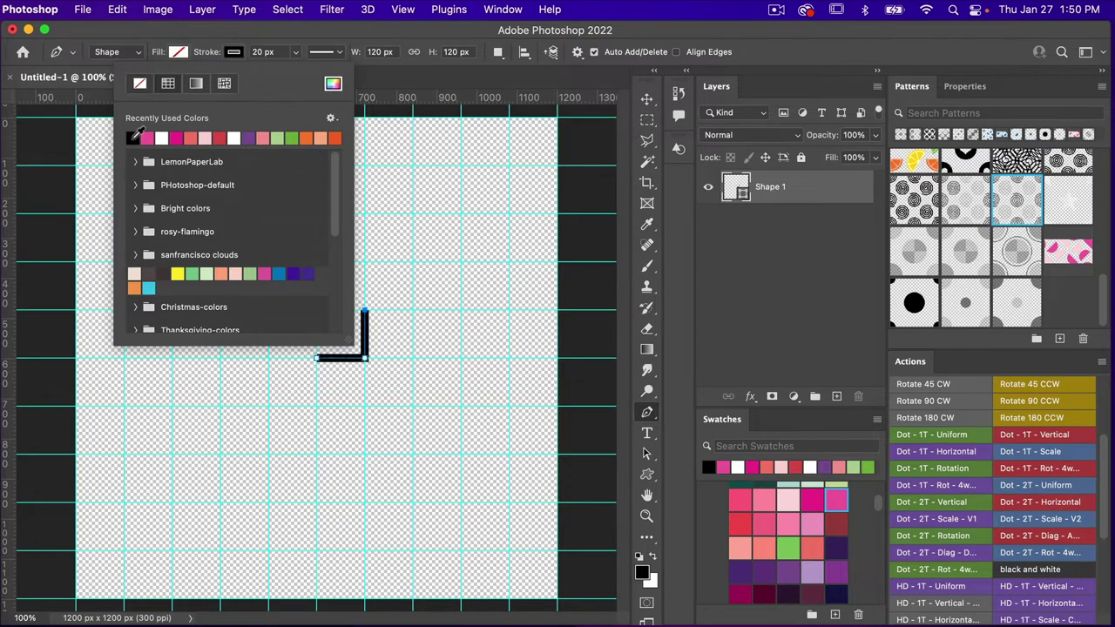
pyautogui.click(265, 52)
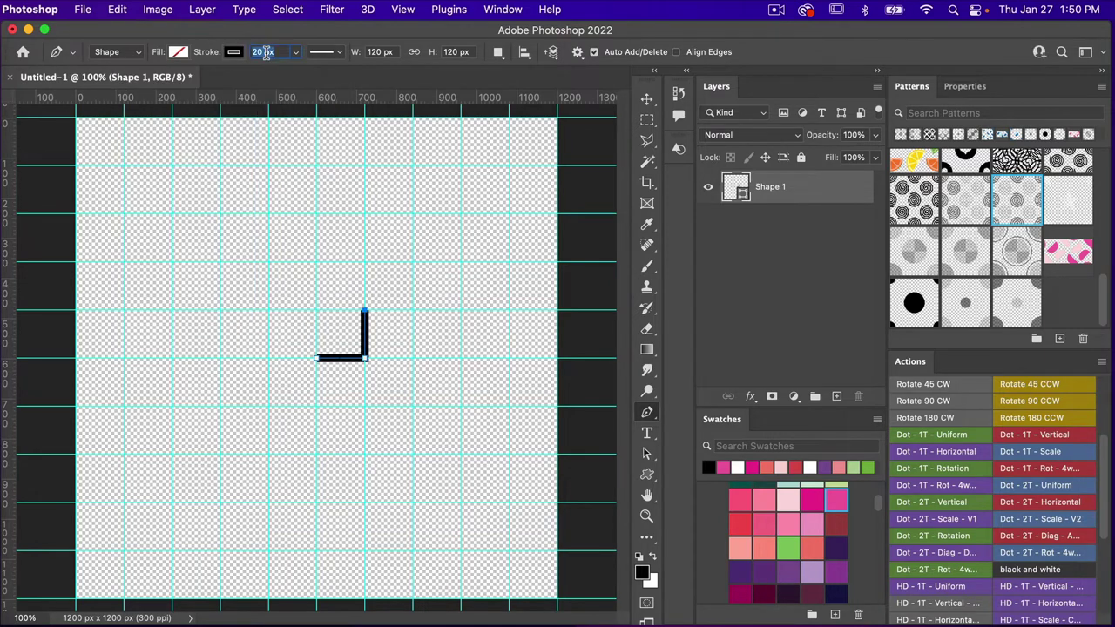
pyautogui.write('40')
pyautogui.press('Return')
# Extend the path counterclockwise along the guides into a square spiral about 960 x 960 px, with turns one cell apart, ending at the lower-left intersection
pyautogui.click(268, 309)
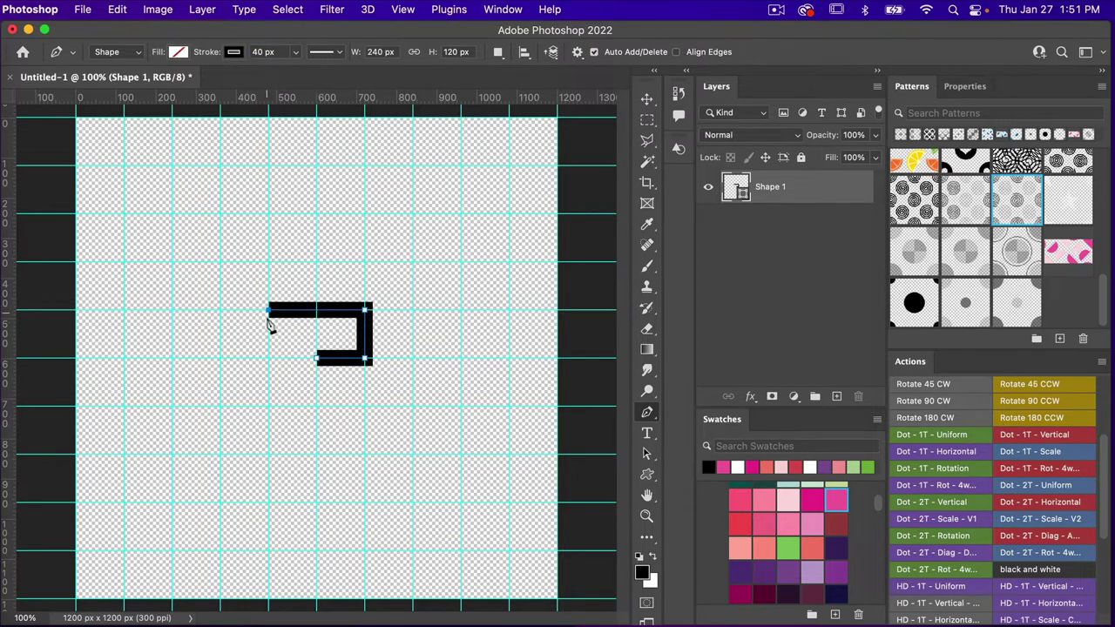
pyautogui.click(269, 406)
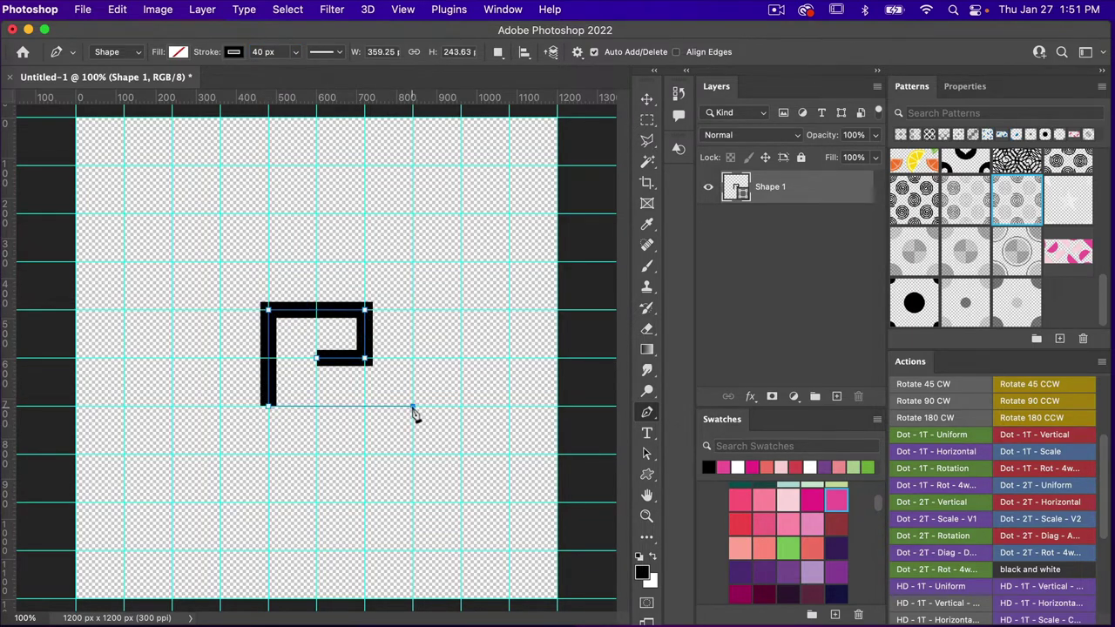
pyautogui.click(412, 407)
pyautogui.click(413, 262)
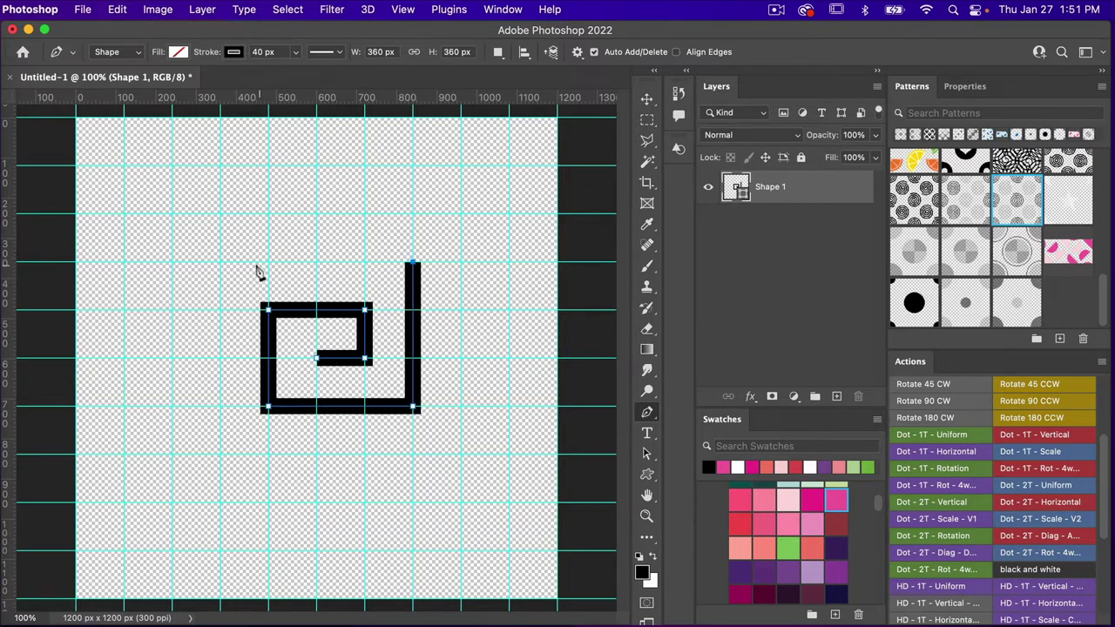
pyautogui.click(220, 262)
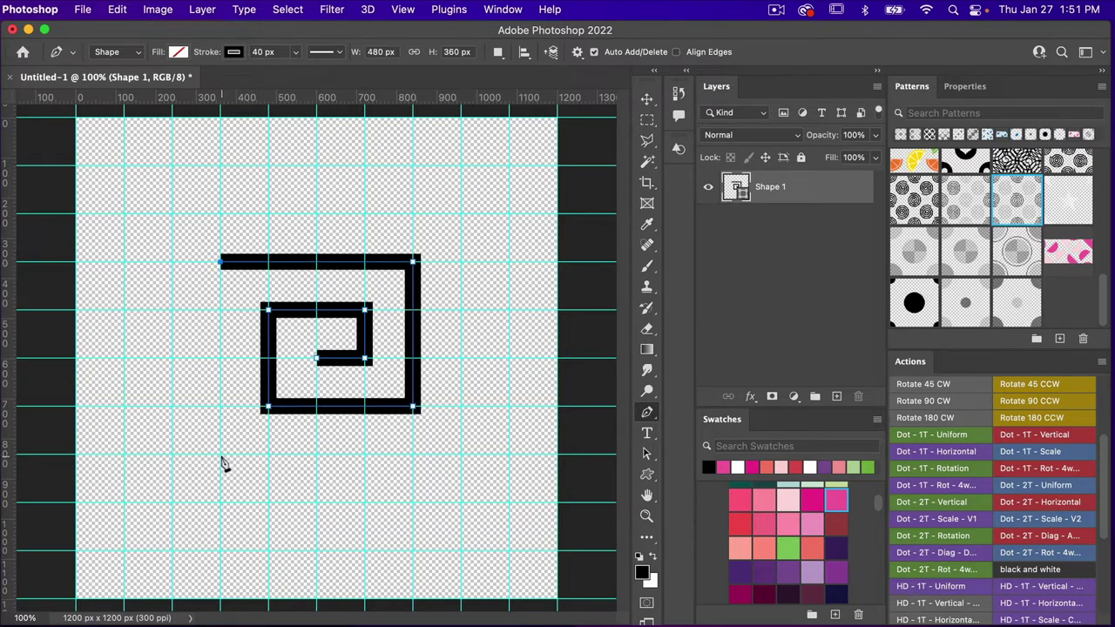
pyautogui.click(220, 453)
pyautogui.click(460, 454)
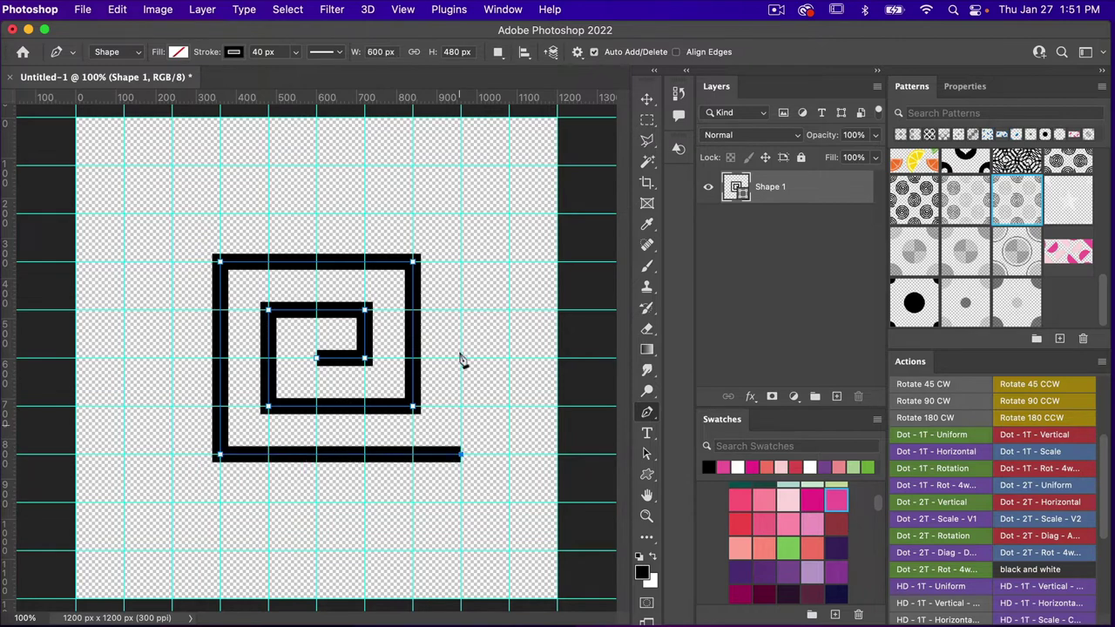
pyautogui.click(460, 213)
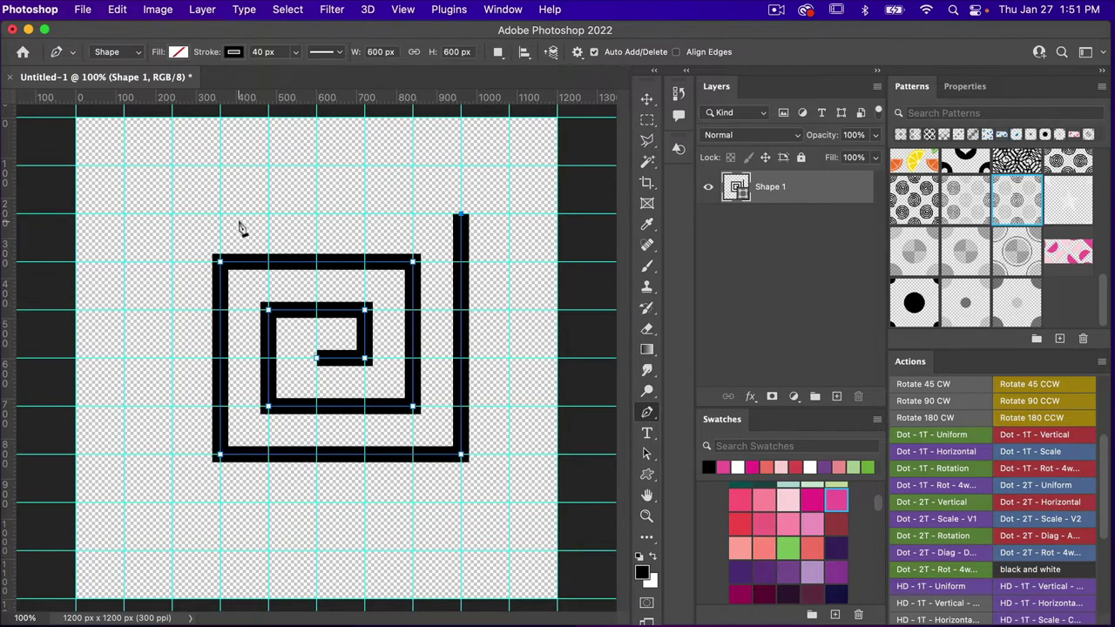
pyautogui.click(171, 212)
pyautogui.click(172, 502)
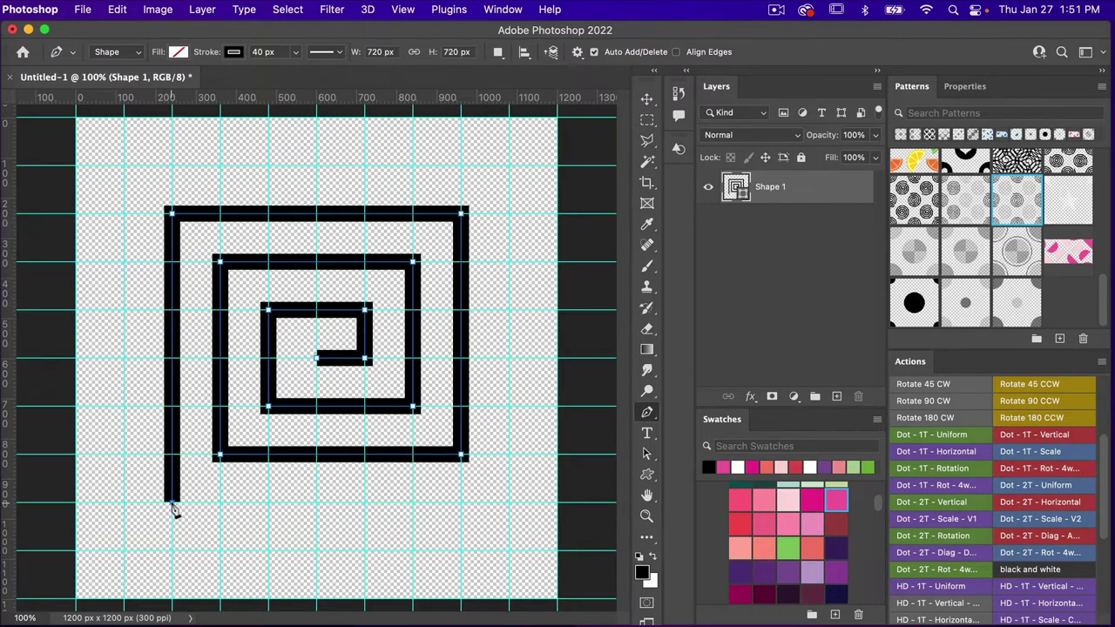
pyautogui.click(509, 502)
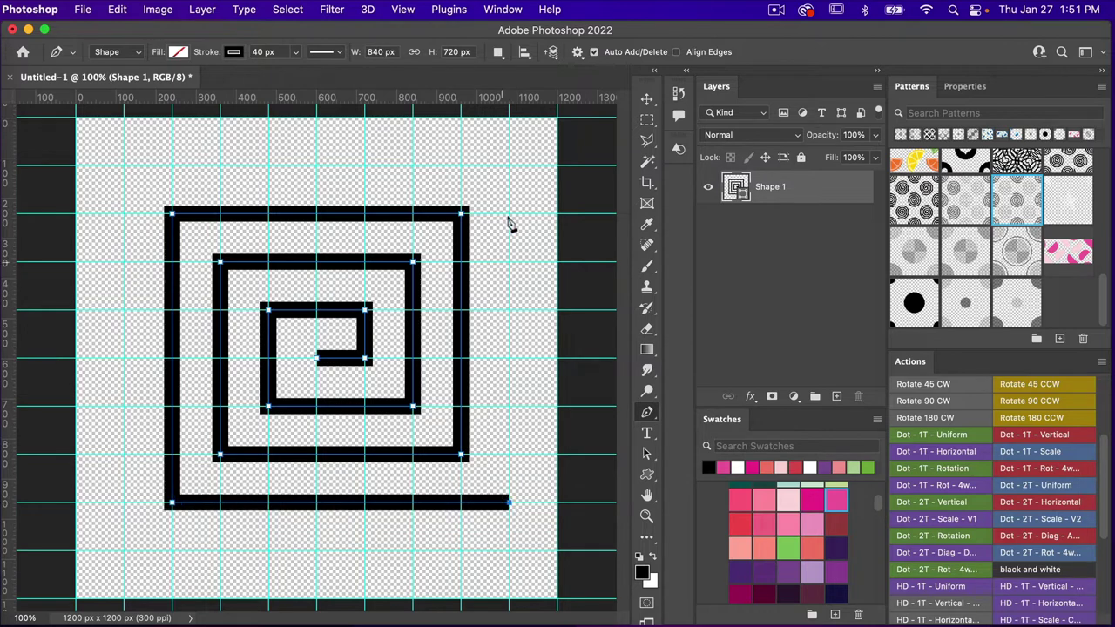
pyautogui.click(508, 165)
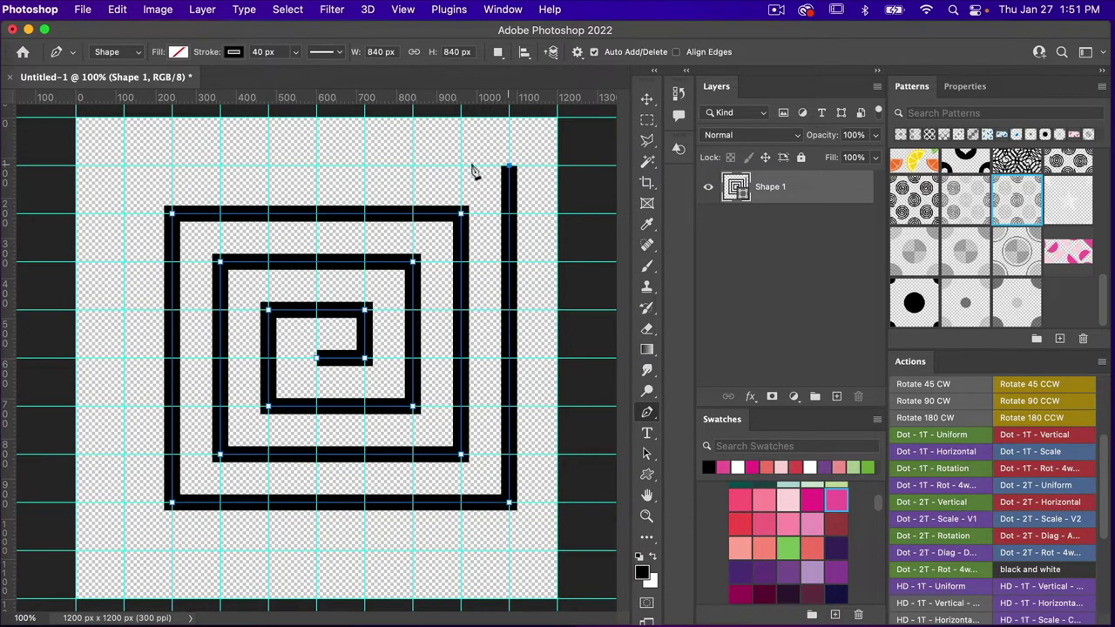
pyautogui.click(125, 166)
pyautogui.click(124, 551)
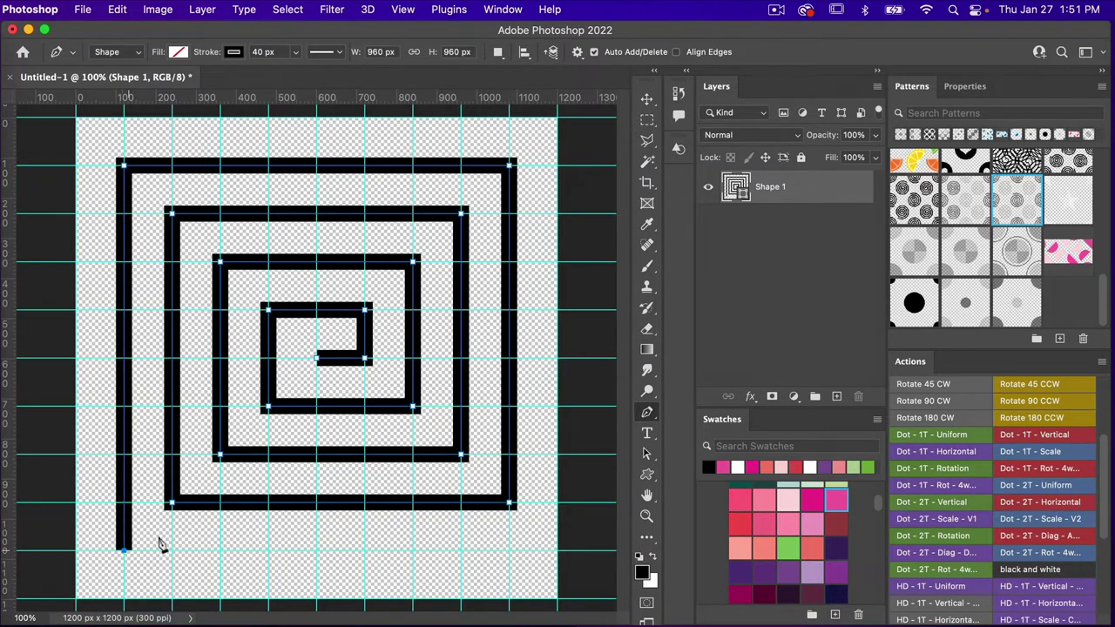
# Round every corner of the square spiral with the Curvature Pen tool, working from the outermost turn inward to the centre
pyautogui.moveTo(647, 416); pyautogui.dragTo(714, 440)
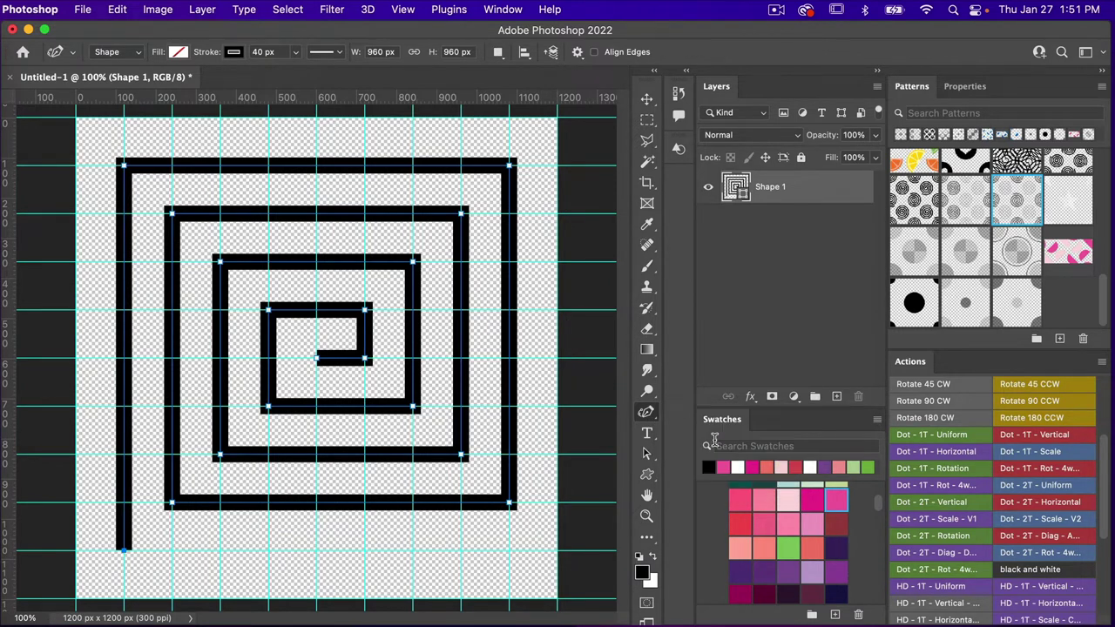
pyautogui.doubleClick(124, 164)
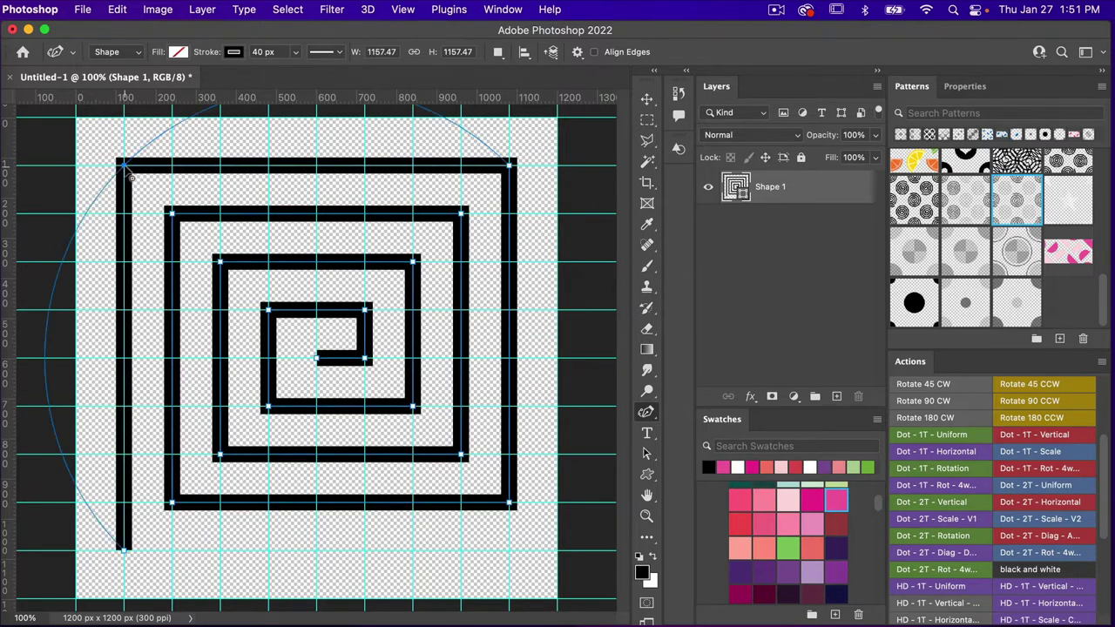
pyautogui.doubleClick(510, 165)
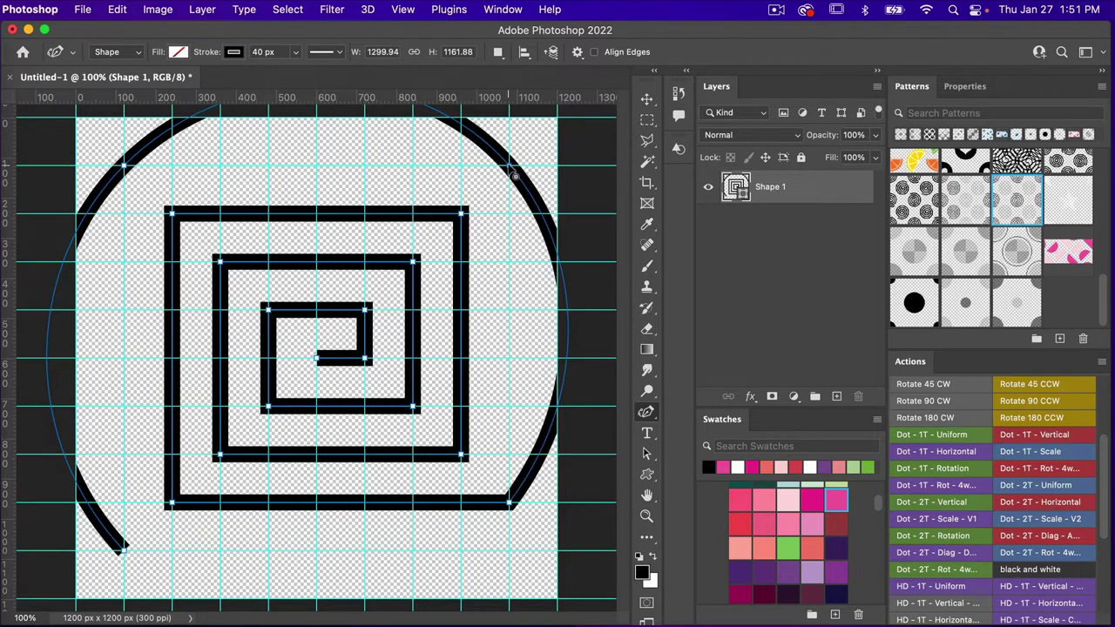
pyautogui.doubleClick(510, 504)
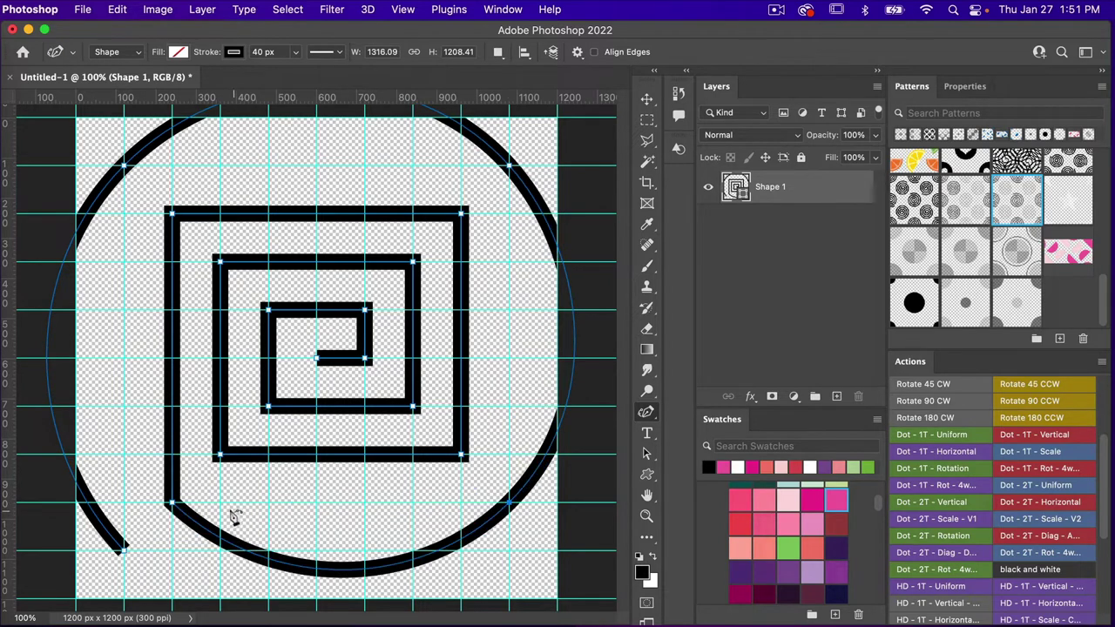
pyautogui.doubleClick(172, 503)
pyautogui.doubleClick(173, 213)
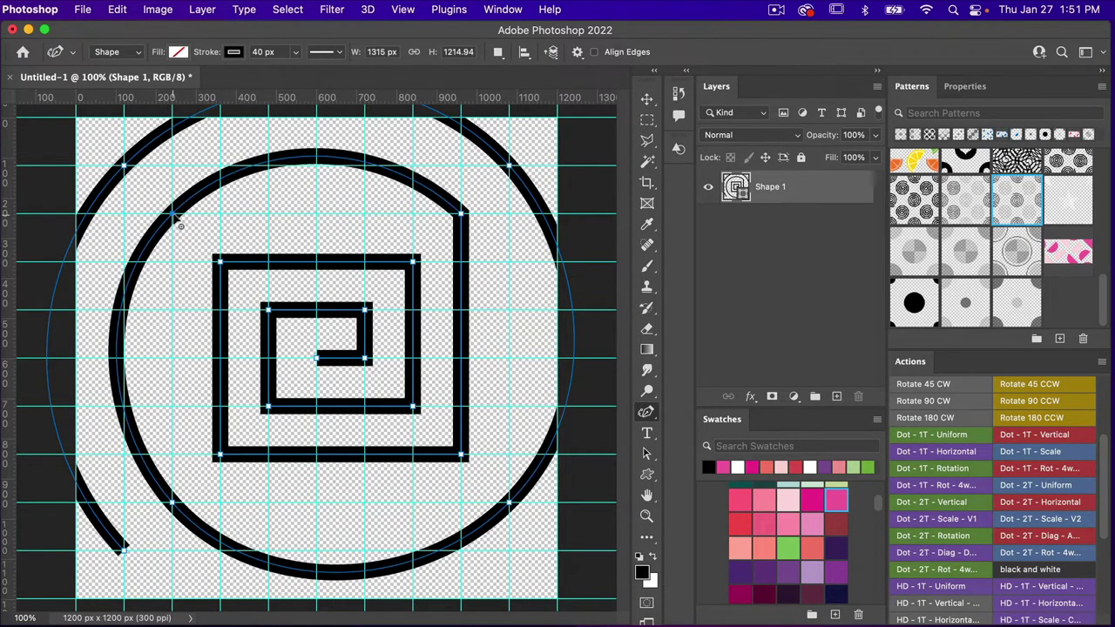
pyautogui.doubleClick(461, 218)
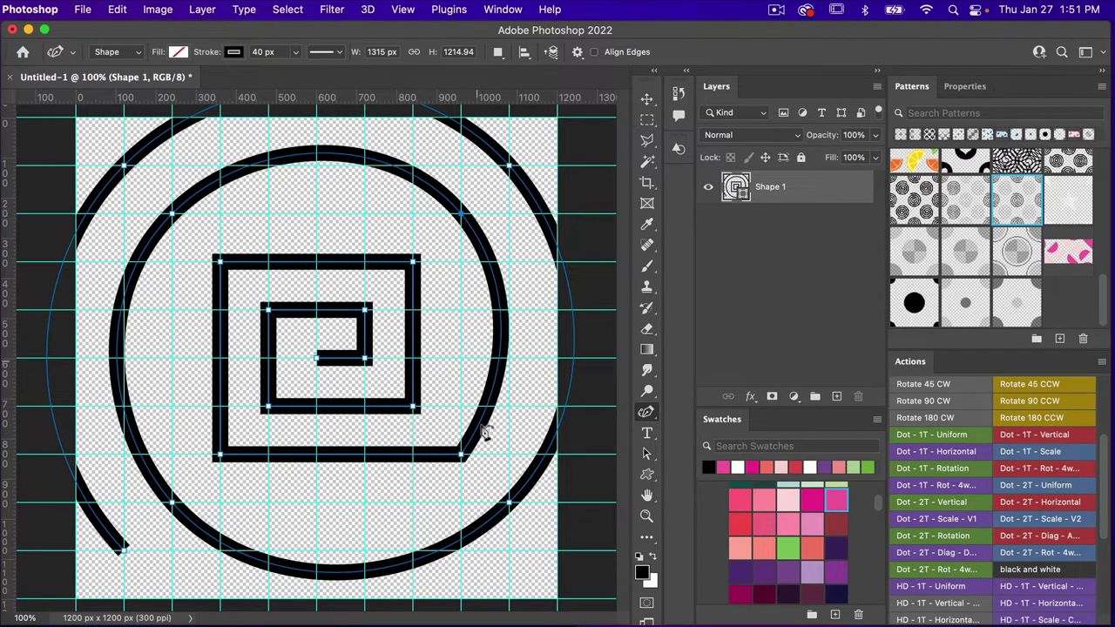
pyautogui.doubleClick(461, 454)
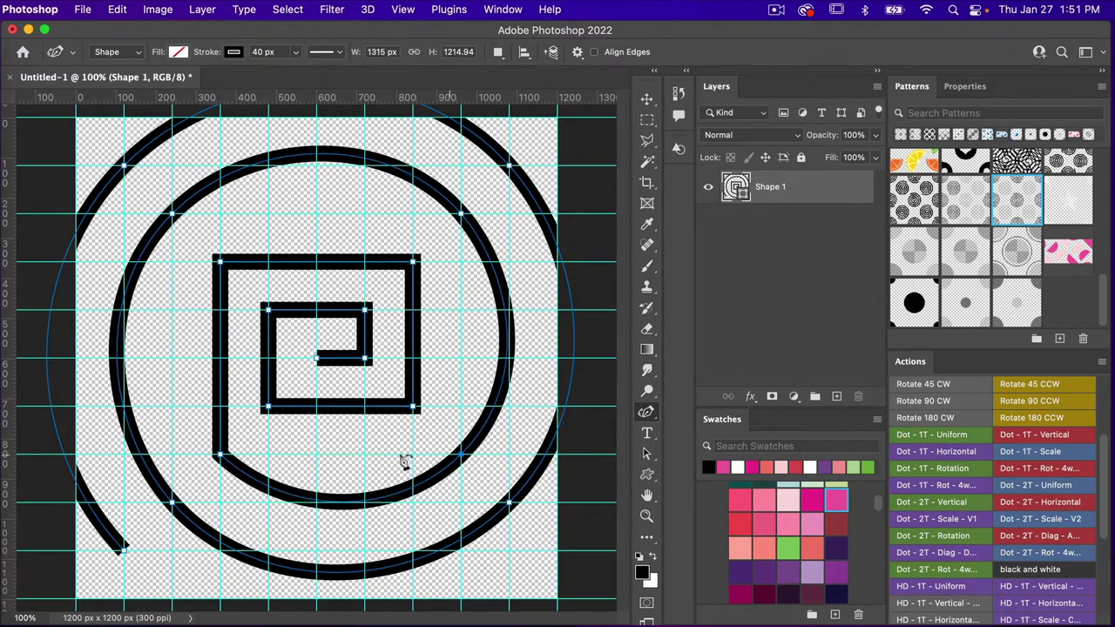
pyautogui.doubleClick(221, 455)
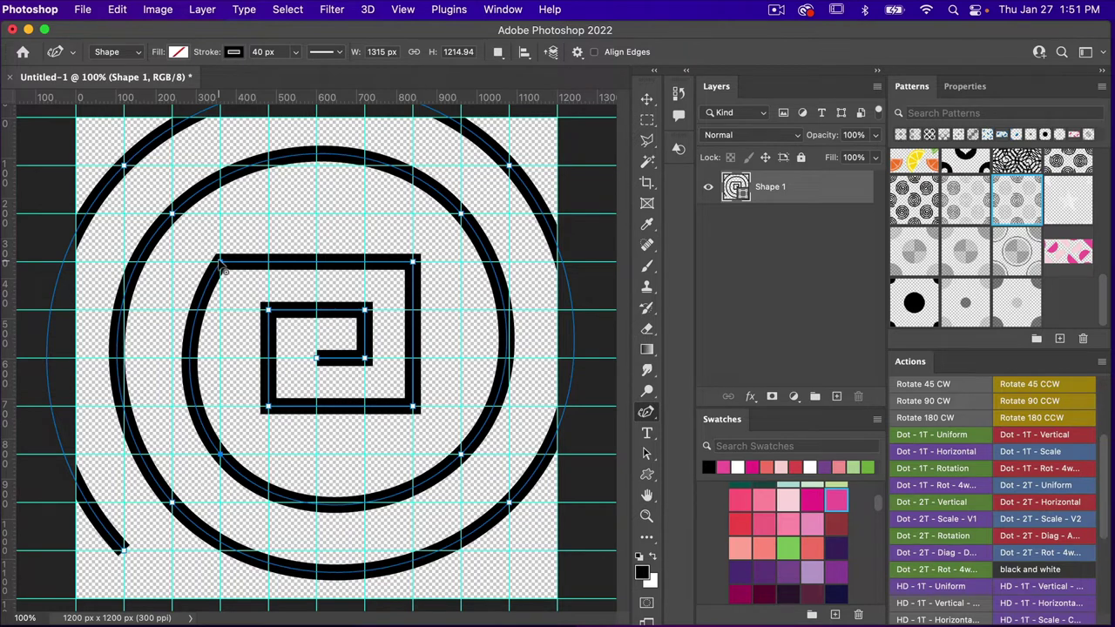
pyautogui.doubleClick(221, 261)
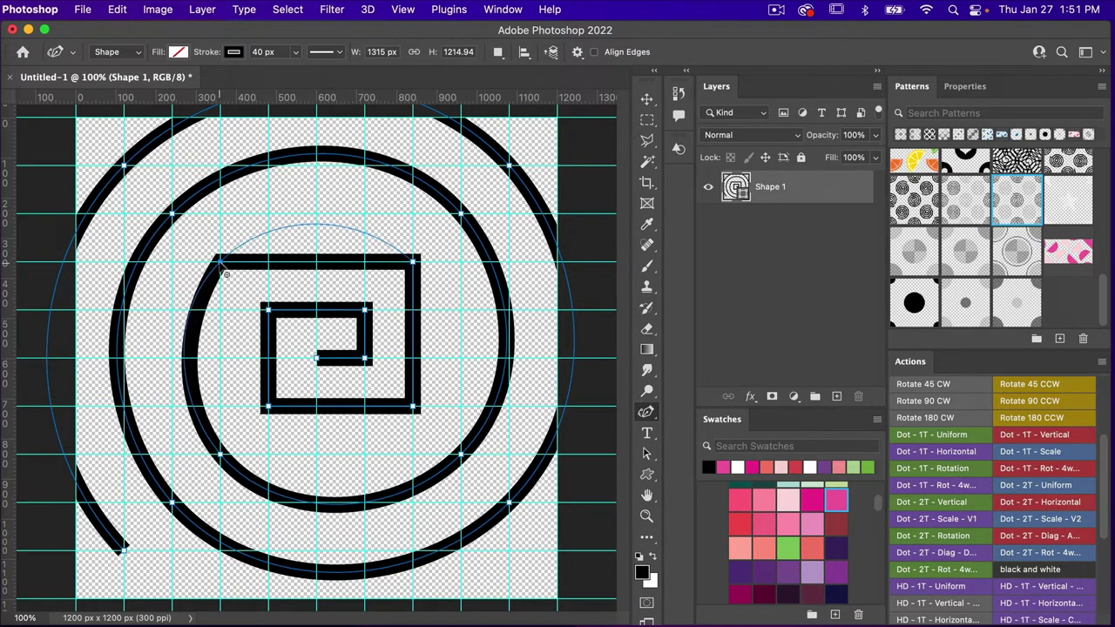
pyautogui.doubleClick(413, 259)
pyautogui.doubleClick(413, 407)
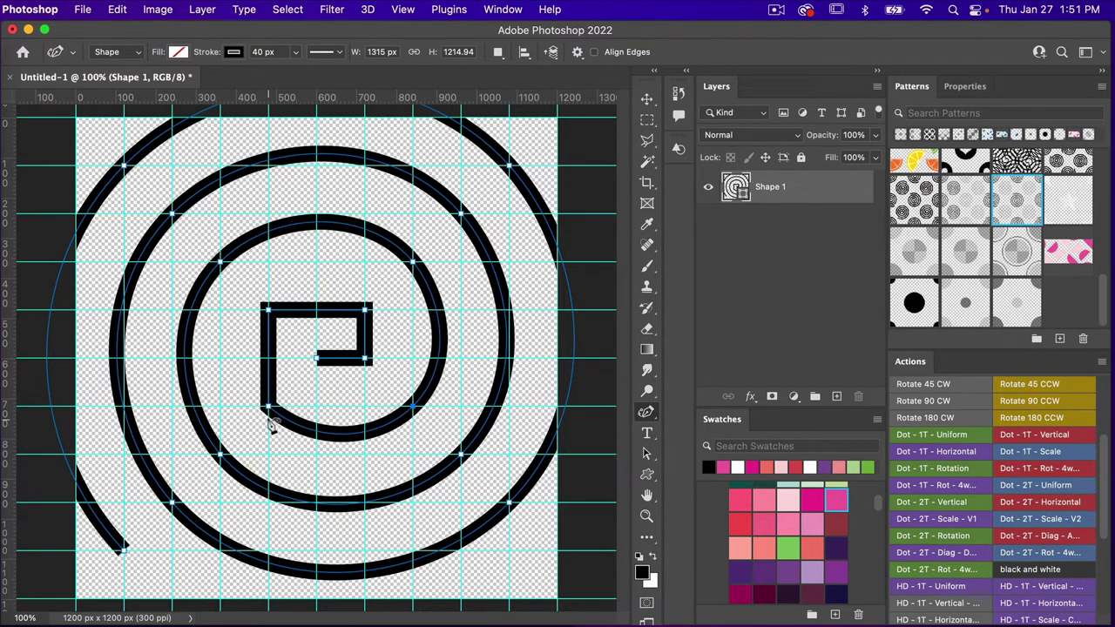
pyautogui.doubleClick(267, 407)
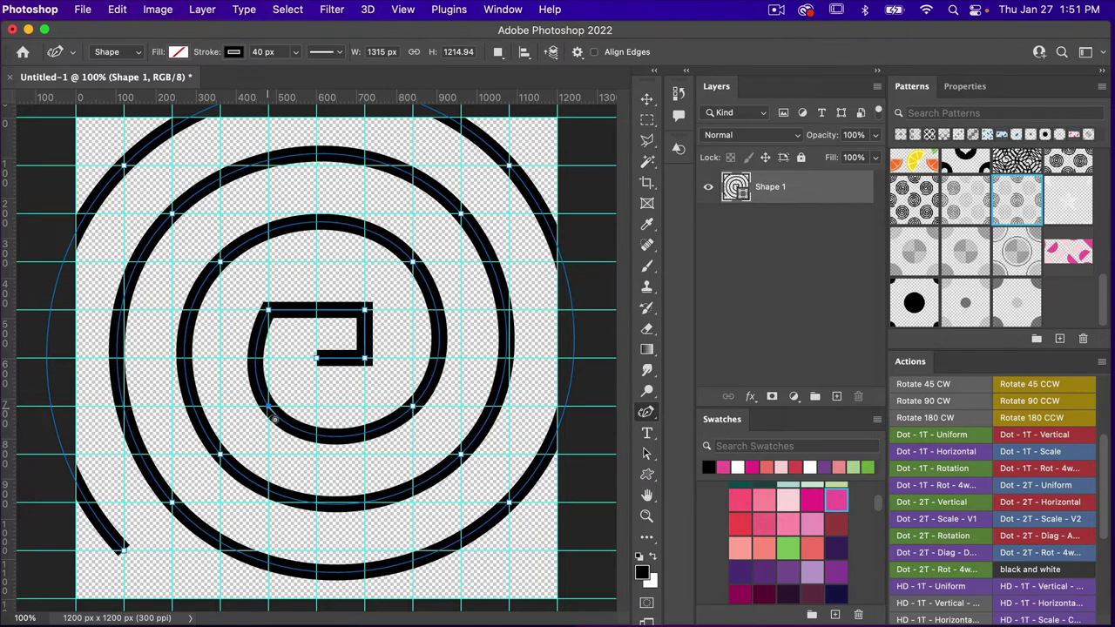
pyautogui.doubleClick(268, 310)
pyautogui.doubleClick(365, 309)
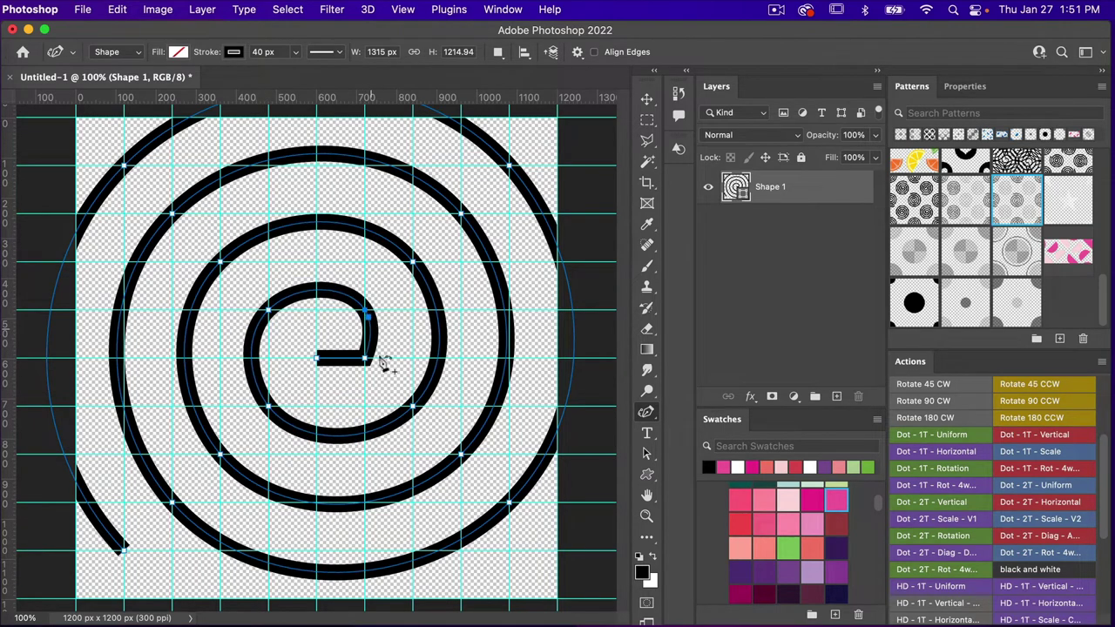
pyautogui.doubleClick(365, 359)
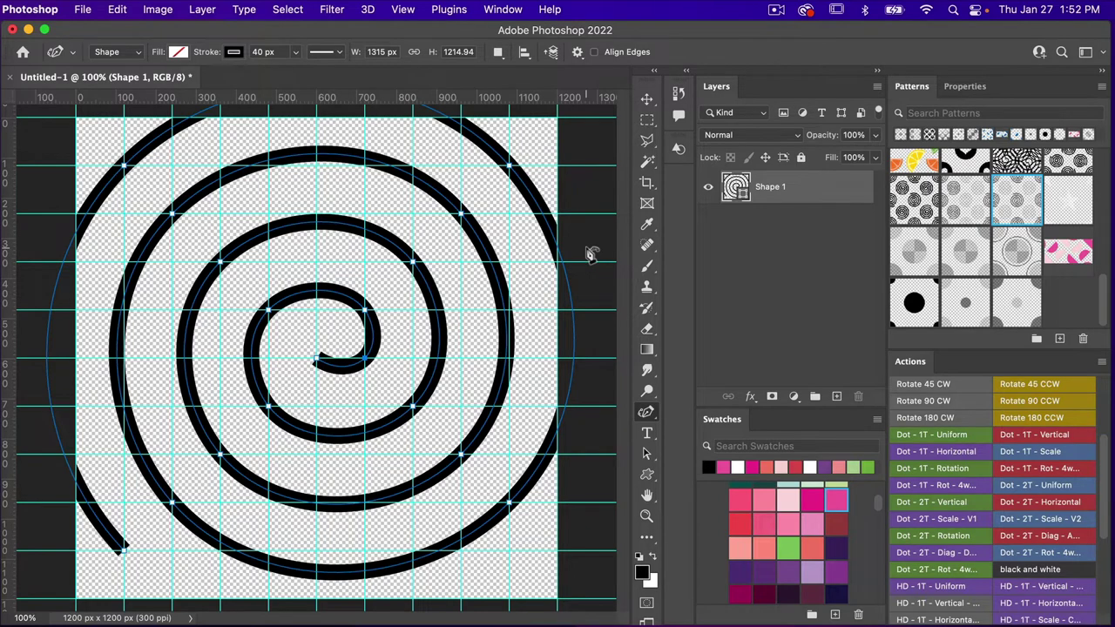
# Scale the rounded spiral down proportionally to about 75% so that it fits inside the canvas
pyautogui.press('v')
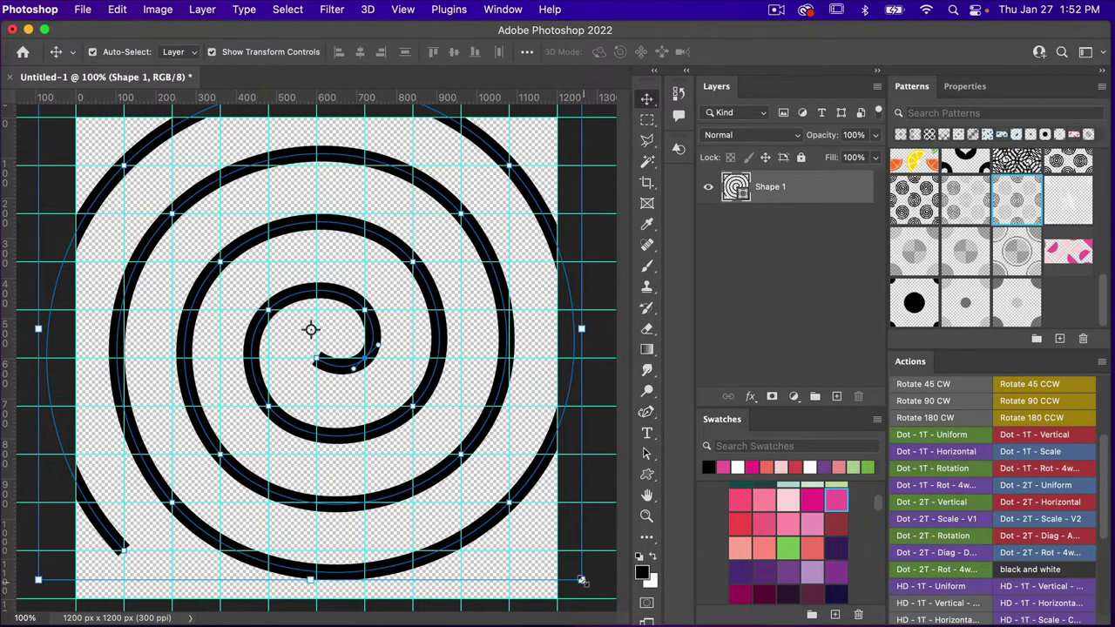
pyautogui.moveTo(581, 580); pyautogui.dragTo(411, 388)
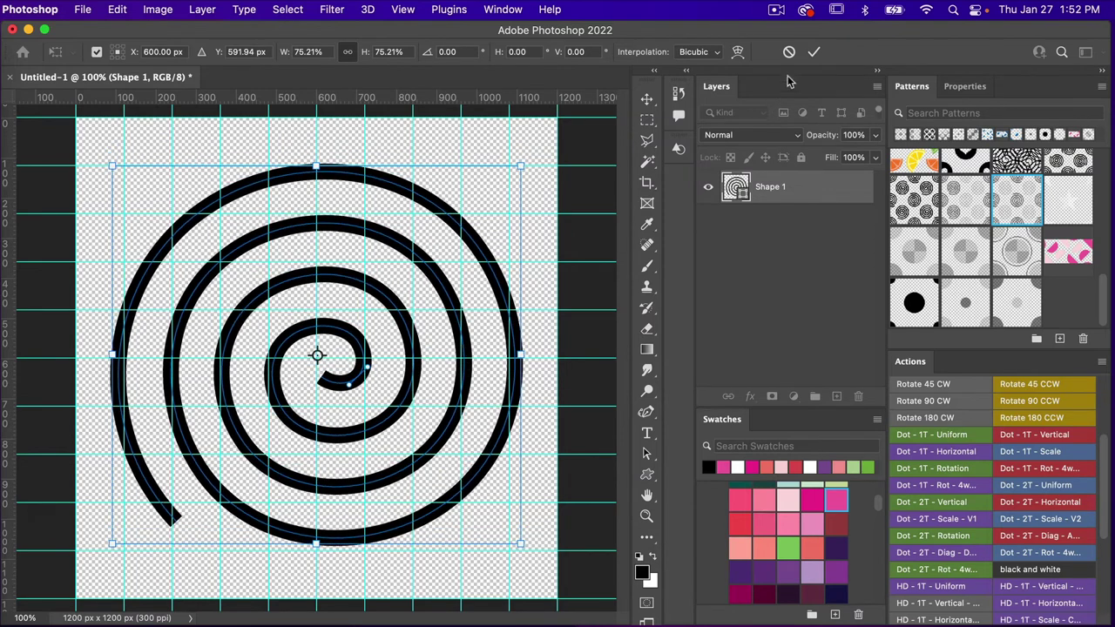
pyautogui.click(814, 52)
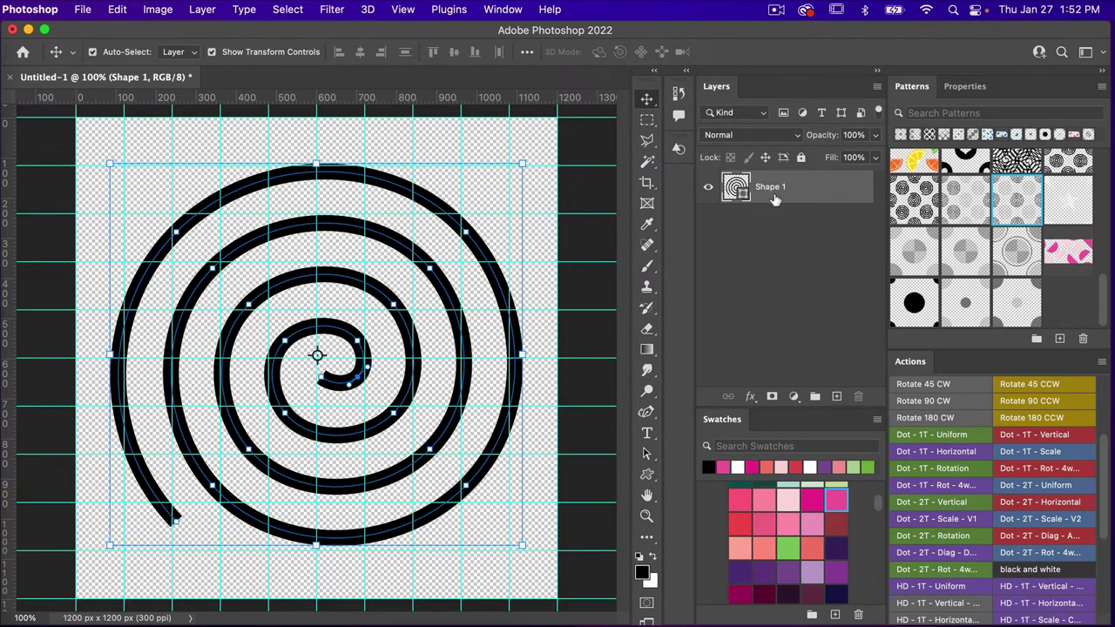
# Convert the Shape 1 layer to a smart object and clear the guides from the canvas
pyautogui.rightClick(797, 189)
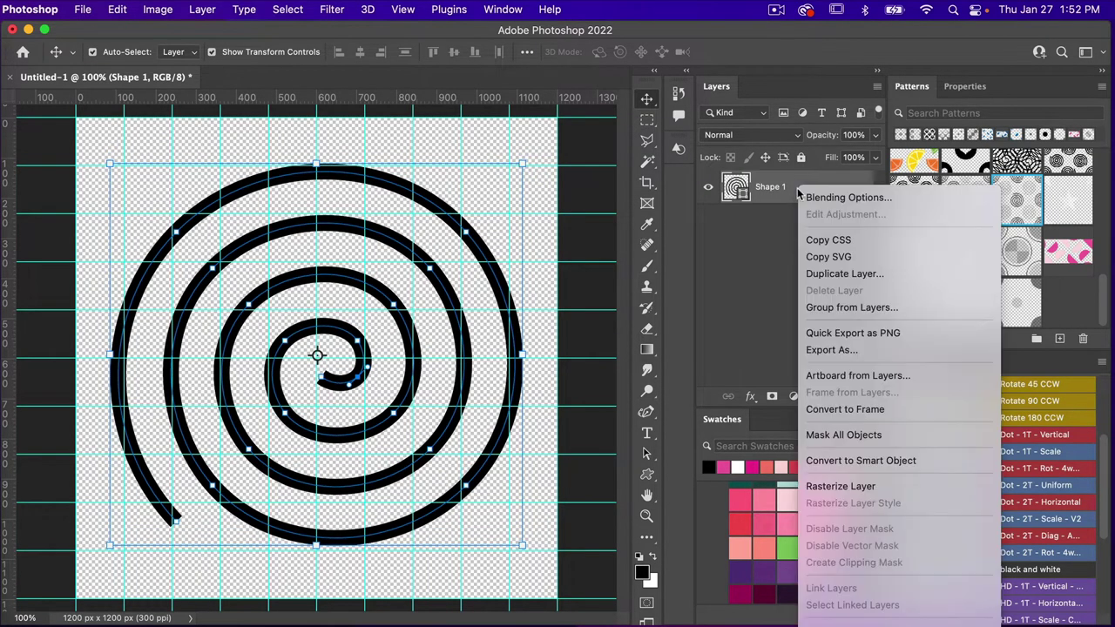
pyautogui.click(875, 468)
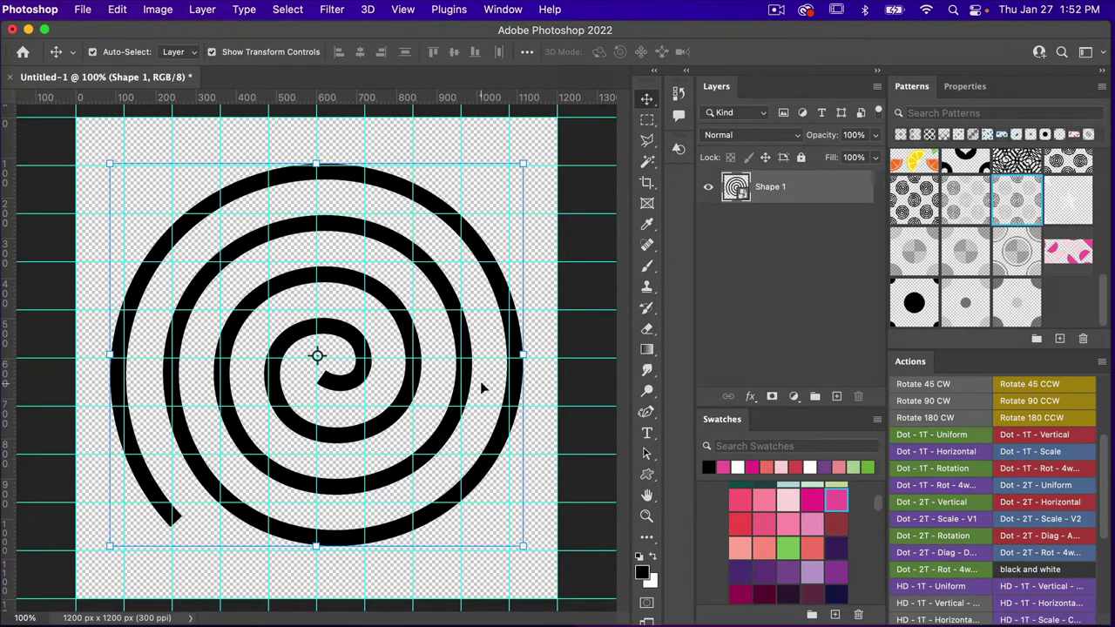
pyautogui.click(405, 11)
pyautogui.click(479, 461)
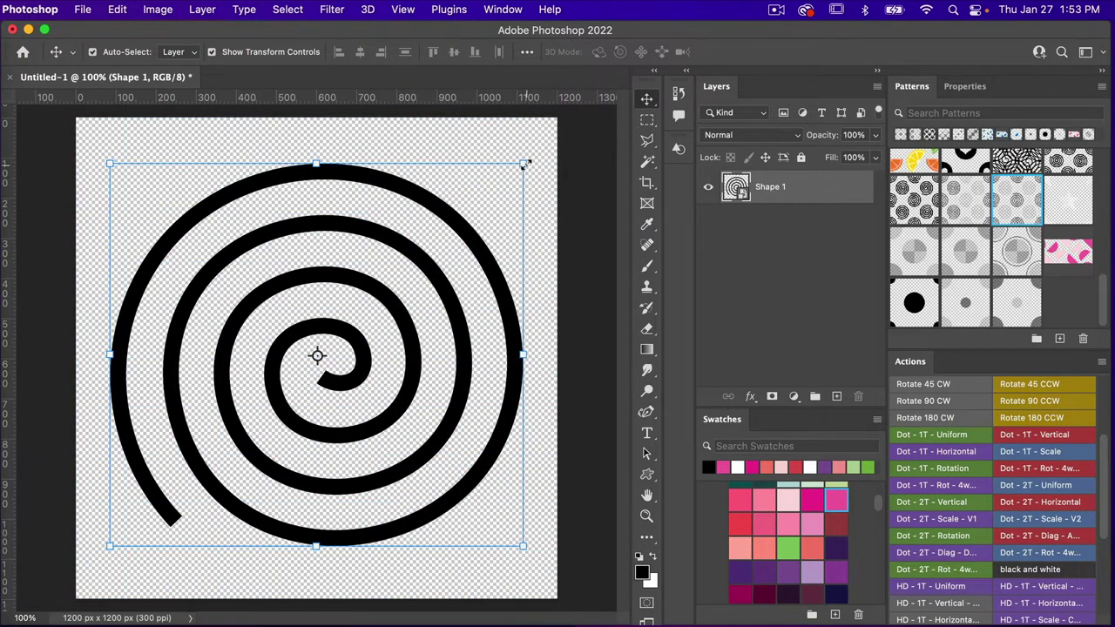
# Scale the spiral smart object to about 64%, roughly 659 x 610 px, and centre it on the canvas at 600, 600 px
pyautogui.moveTo(522, 163); pyautogui.dragTo(379, 299)
pyautogui.moveTo(368, 306); pyautogui.dragTo(373, 300)
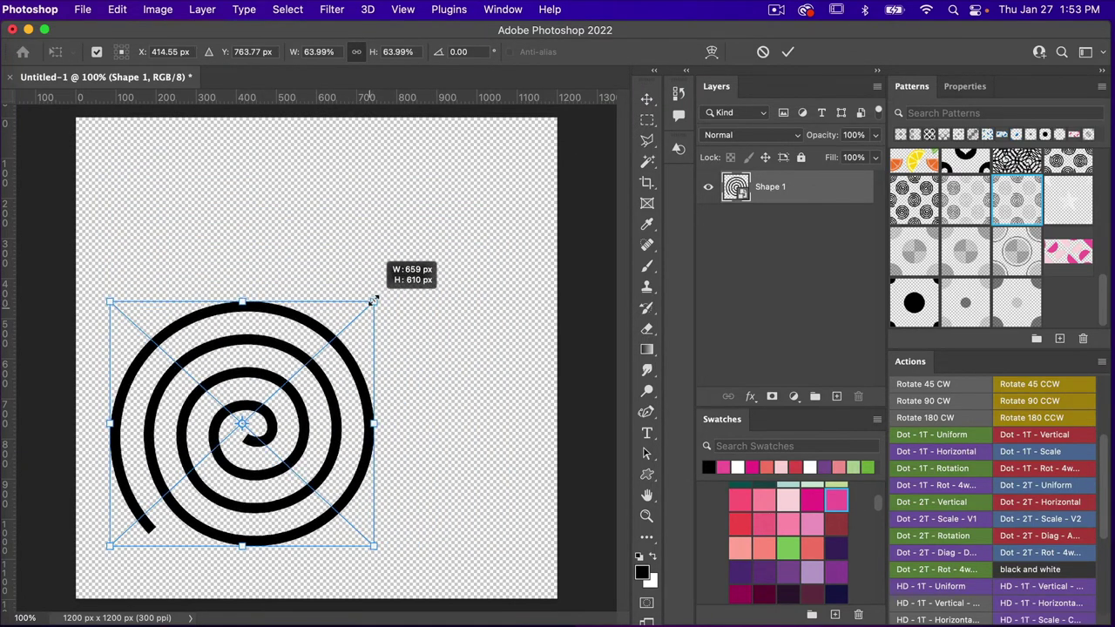
pyautogui.moveTo(298, 403); pyautogui.dragTo(370, 342)
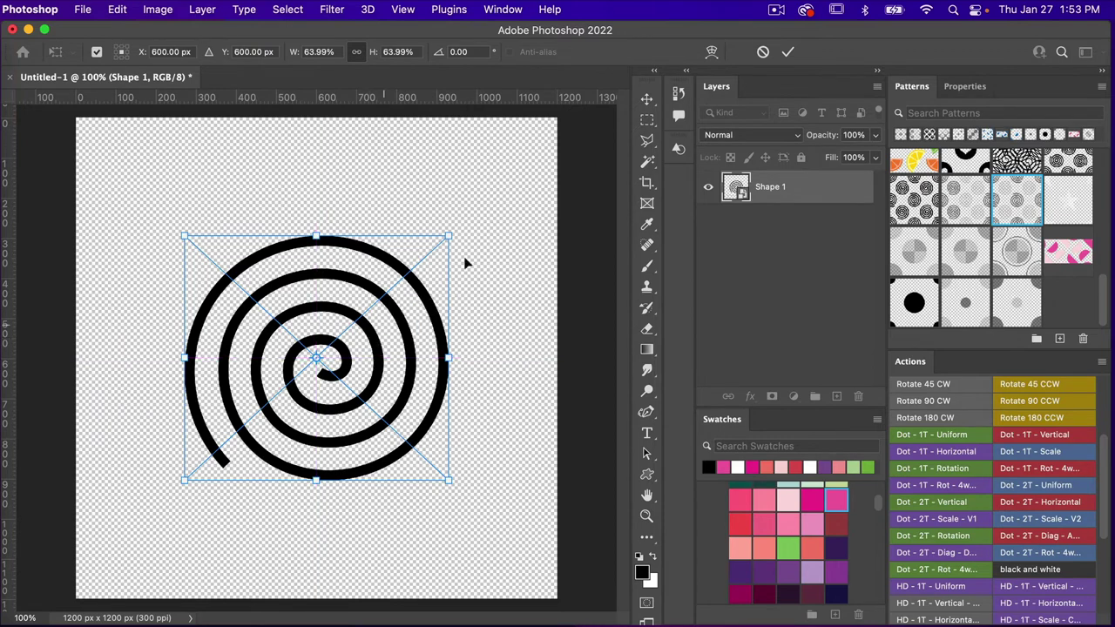
pyautogui.click(787, 53)
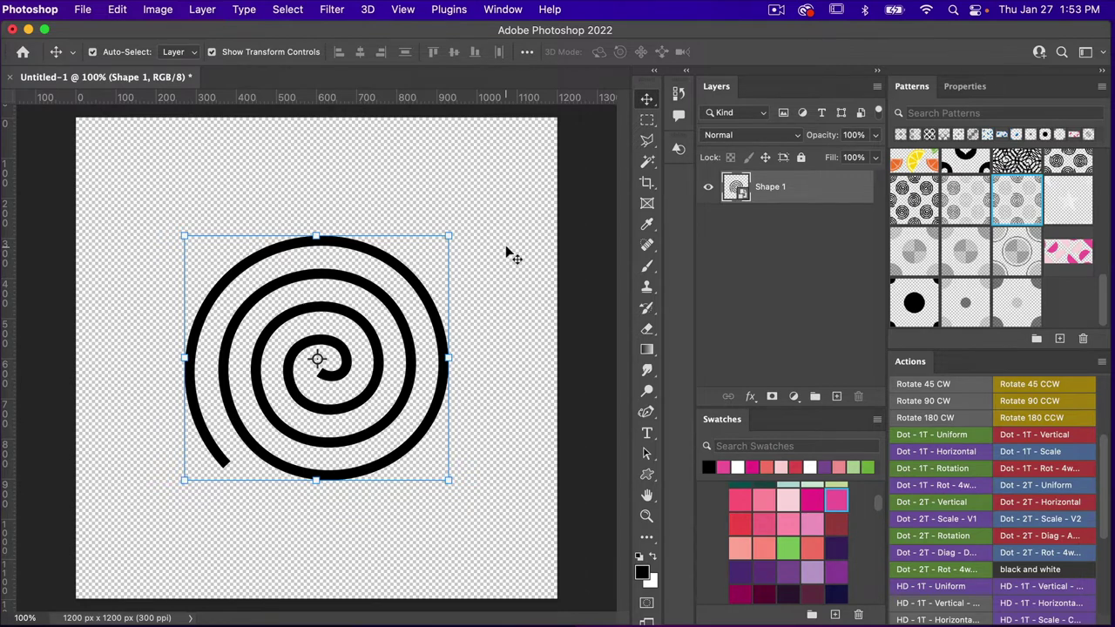
# Duplicate the spiral layer and move the copy toward the canvas's upper-right corner, partly beyond the edge
pyautogui.press('super+minus')
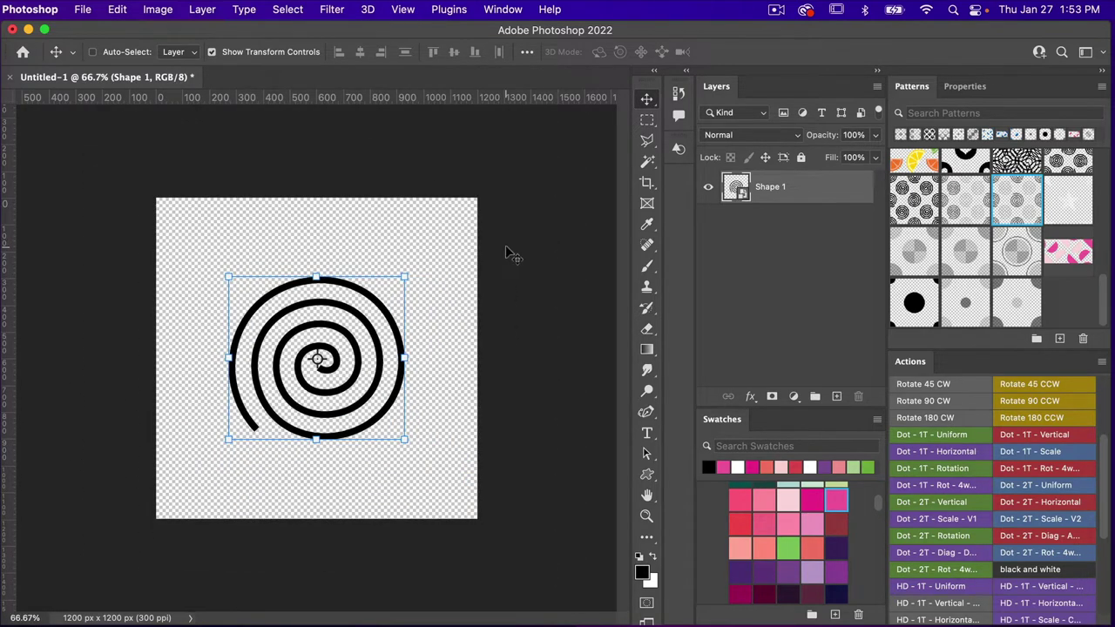
pyautogui.press('super+minus')
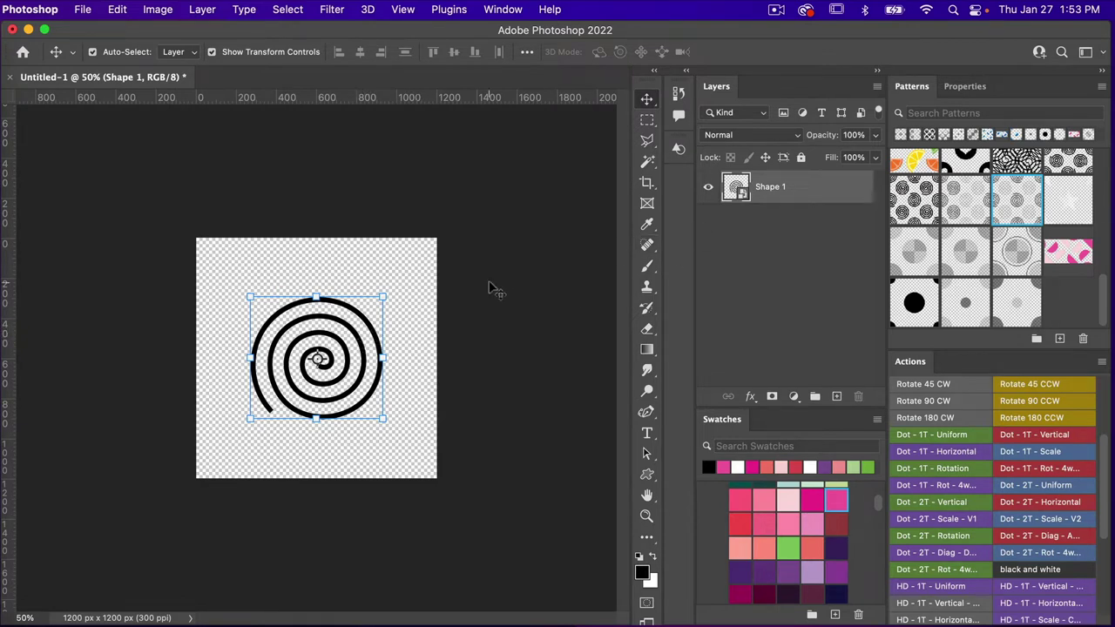
pyautogui.press('super+j')
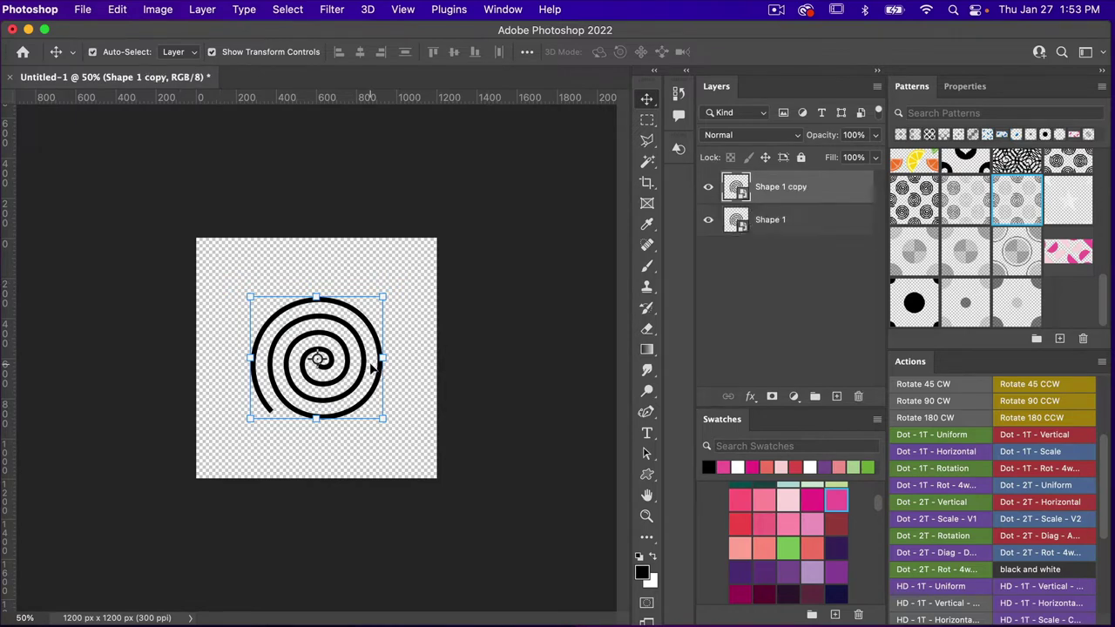
pyautogui.moveTo(360, 347); pyautogui.dragTo(455, 239)
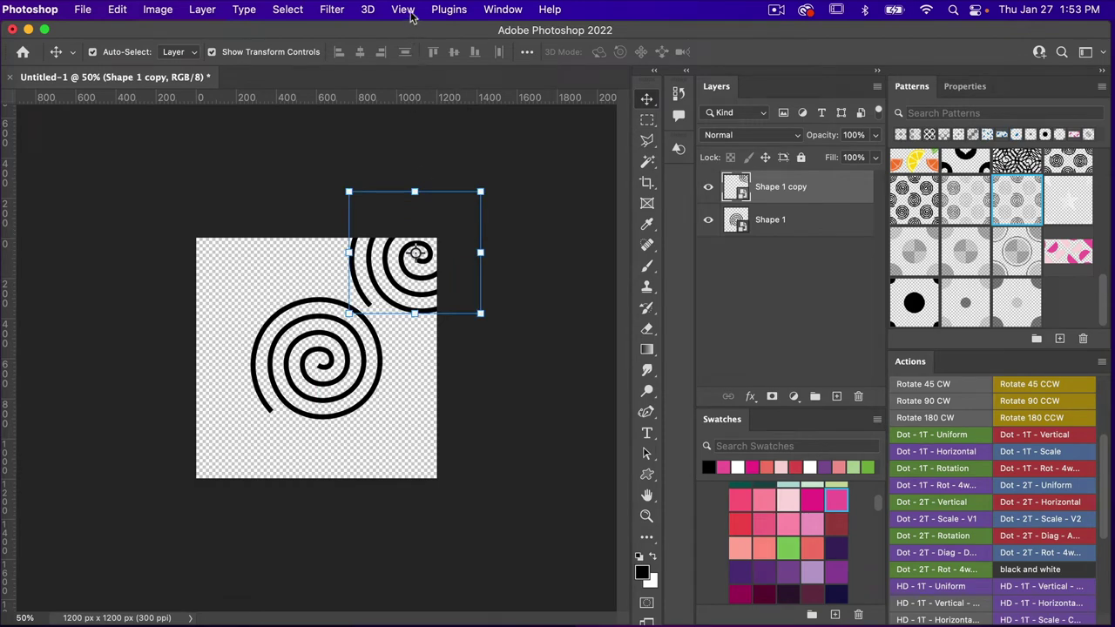
# Turn on Pattern Preview and centre the spiral copy on the canvas's upper-right corner to form a staggered repeat
pyautogui.click(405, 10)
pyautogui.click(442, 272)
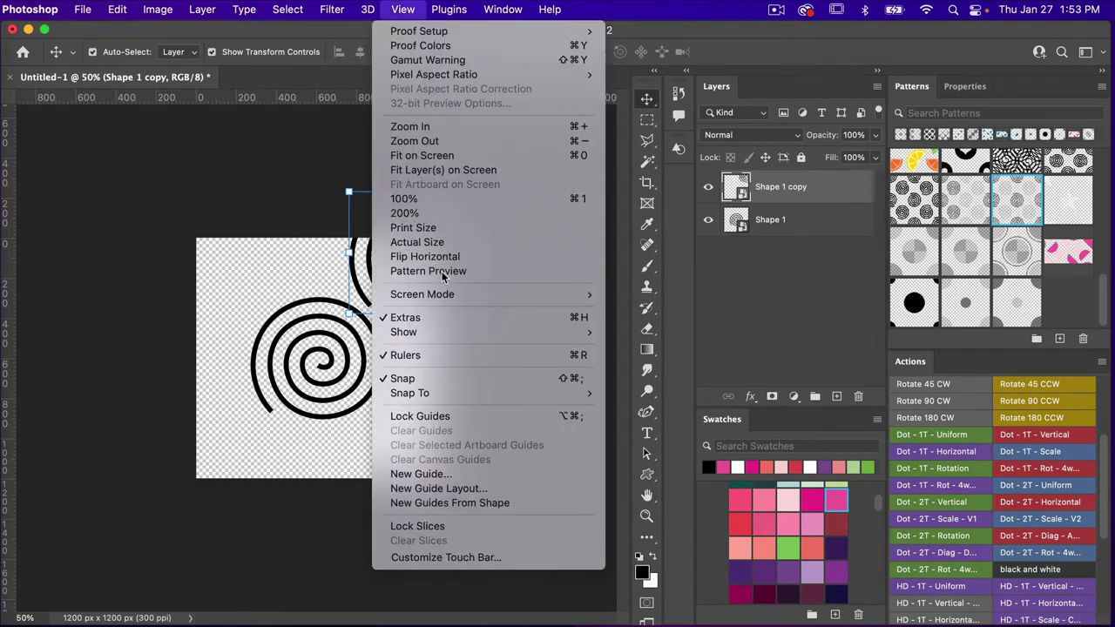
pyautogui.moveTo(408, 273)
pyautogui.mouseDown()
pyautogui.moveTo(435, 252)
pyautogui.moveTo(425, 265)
pyautogui.mouseUp()
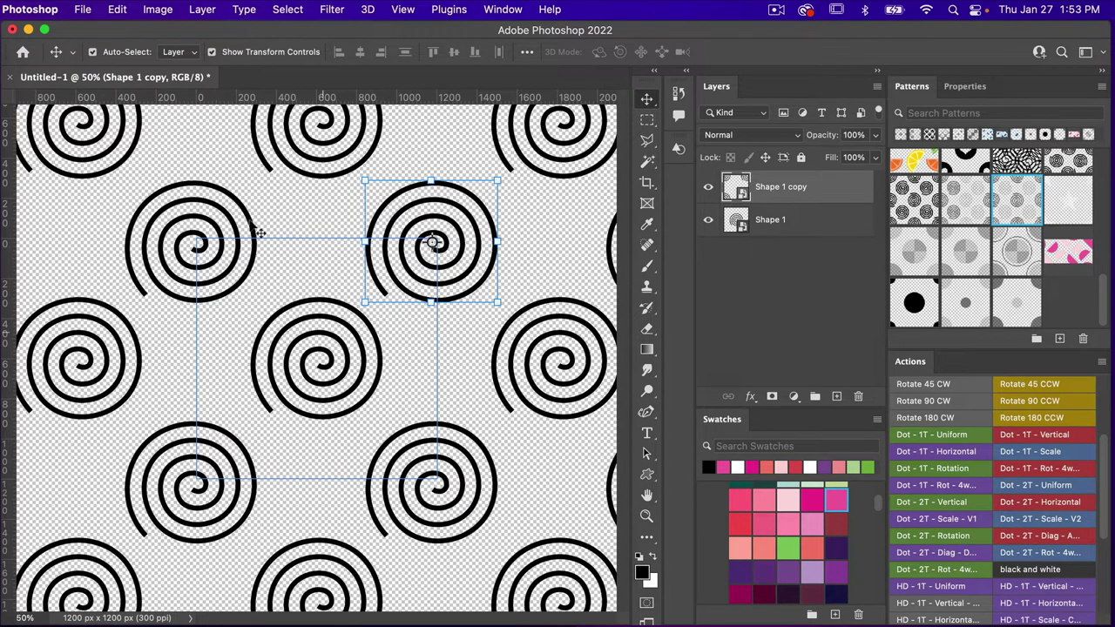
# Define the spiral tile as a pattern, keeping the suggested name Pattern 2272
pyautogui.click(119, 9)
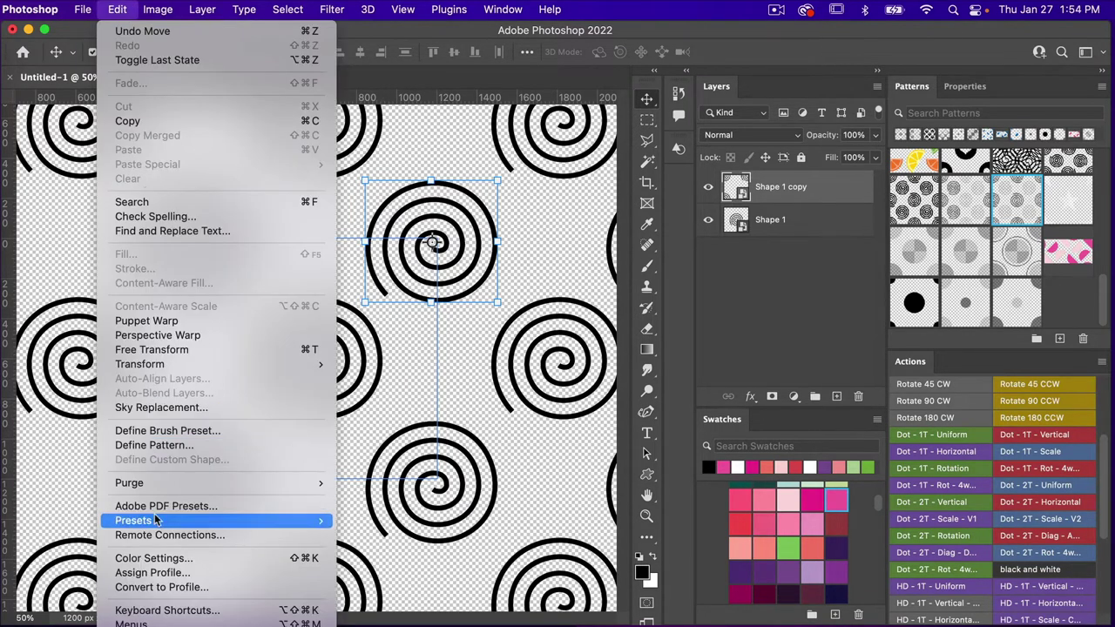
pyautogui.click(150, 445)
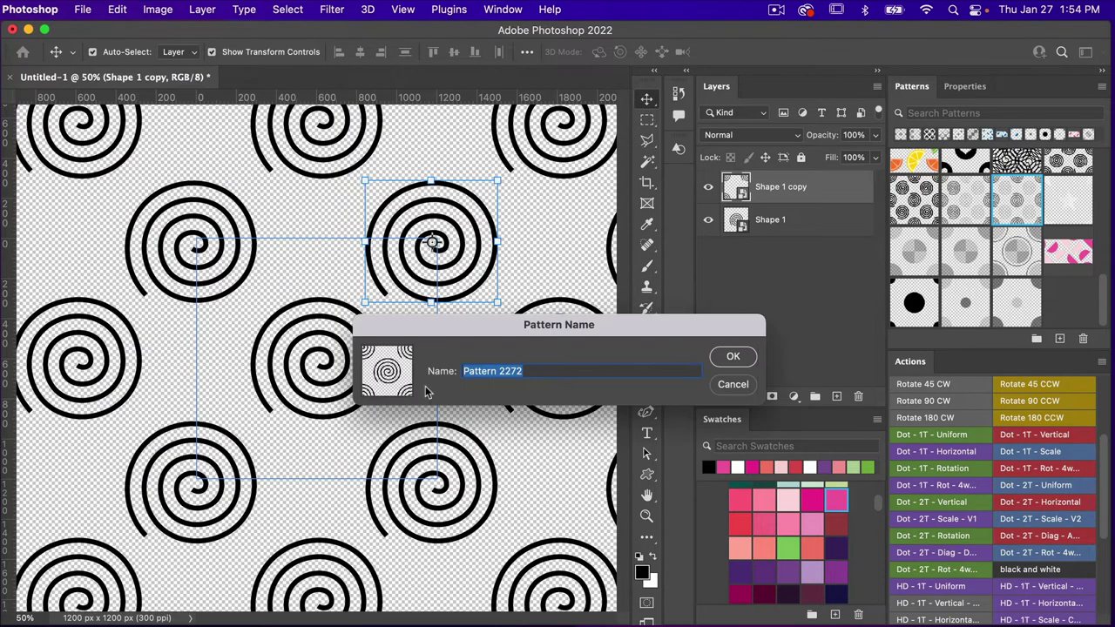
pyautogui.click(738, 357)
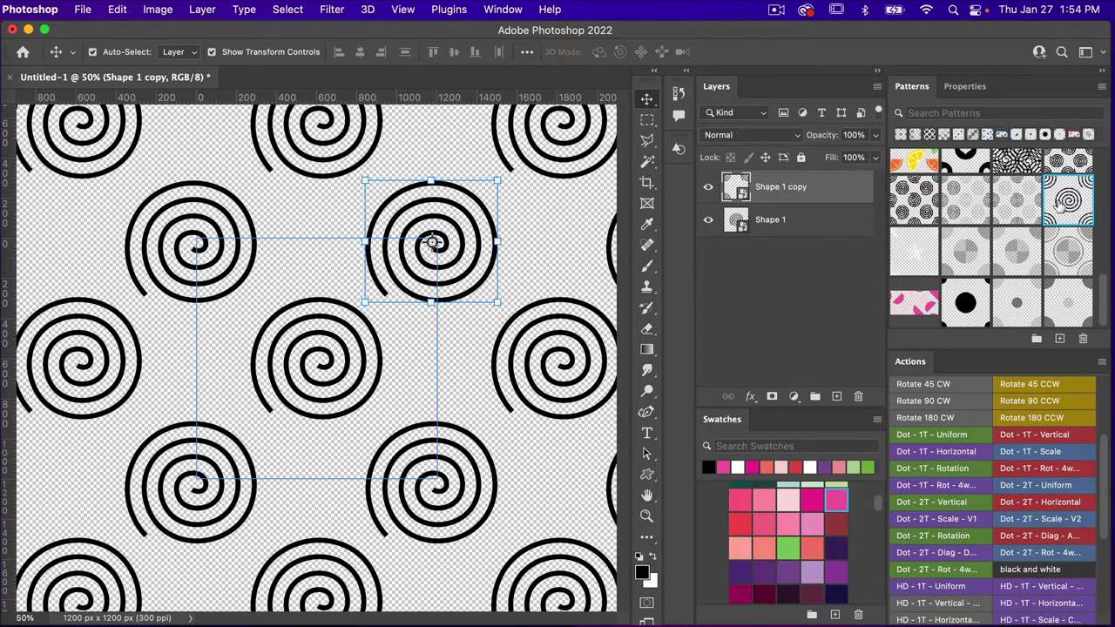
# Create a new 3600 x 3600 px document at 300 ppi with an artboard and transparent background, using the recent custom size
pyautogui.click(83, 10)
pyautogui.click(85, 33)
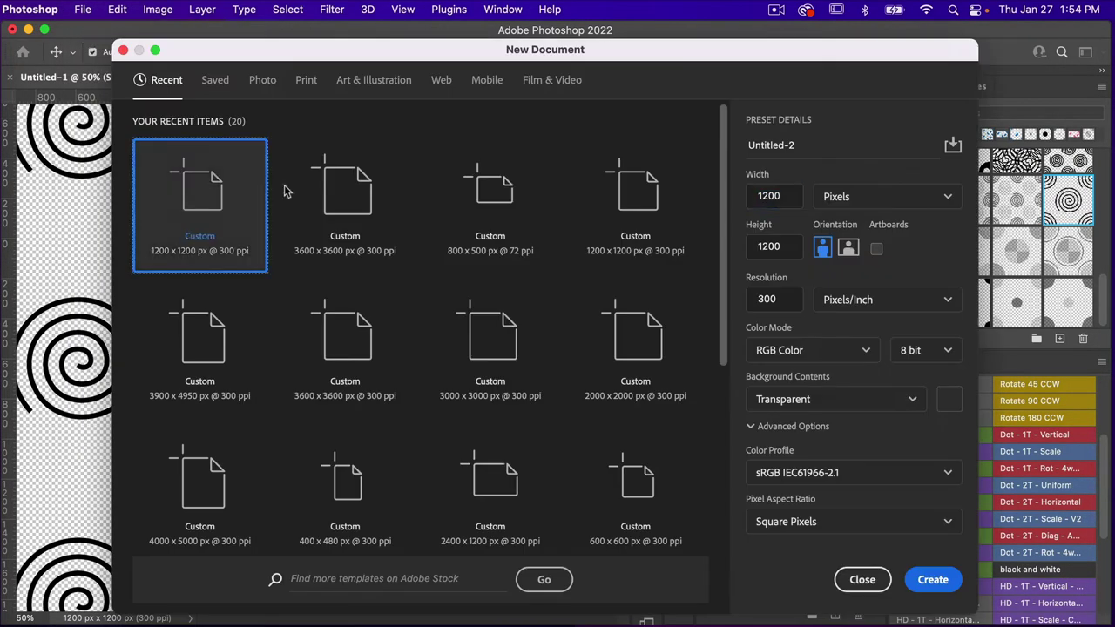
pyautogui.click(375, 211)
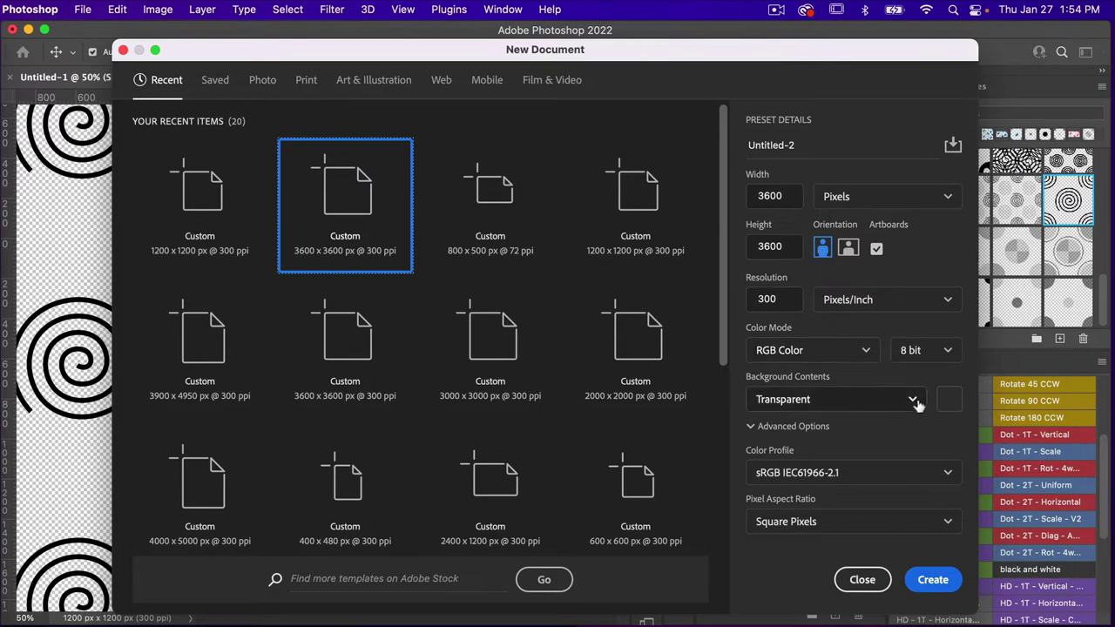
pyautogui.click(933, 580)
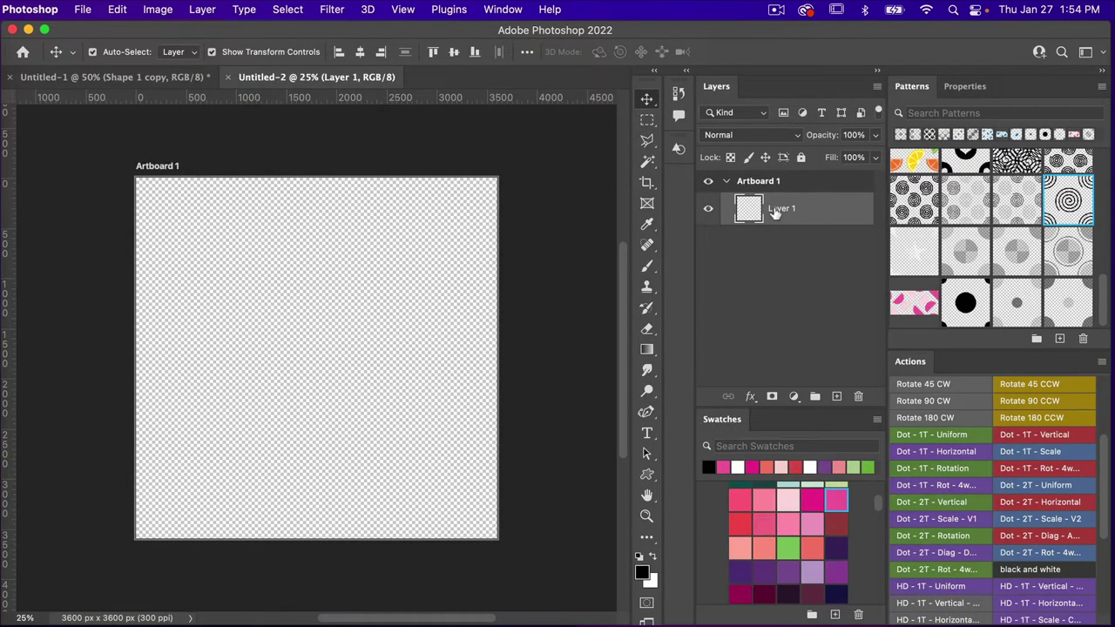
pyautogui.scroll(5, 957, 466)
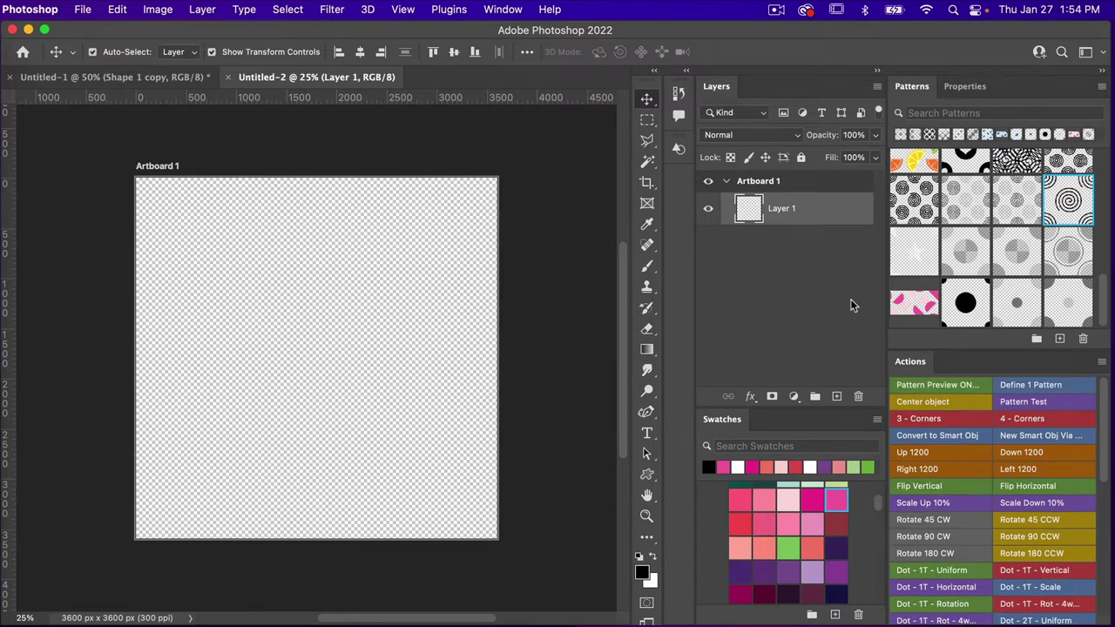
# Run the Pattern Test action on the new artboard and apply the spiral pattern to the Pattern Fill 1 layer
pyautogui.click(1053, 401)
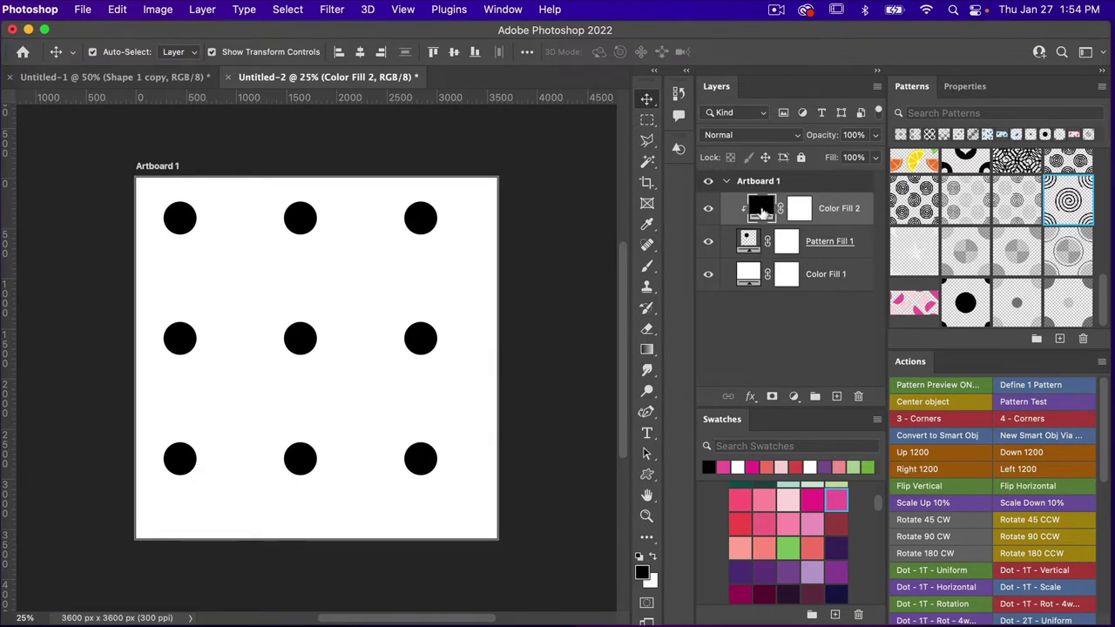
pyautogui.click(829, 243)
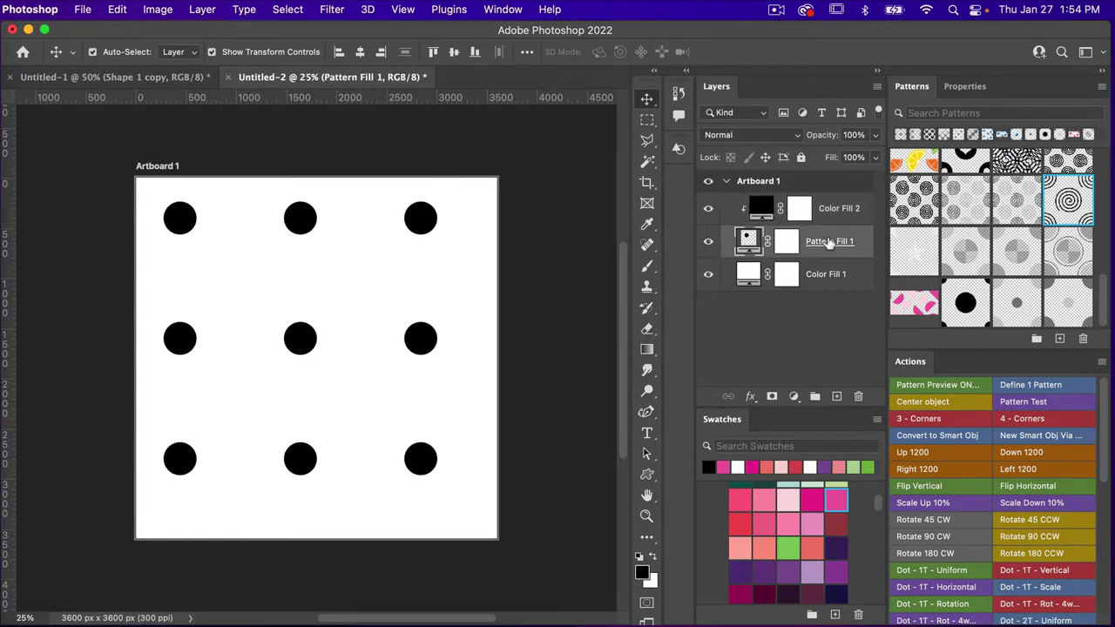
pyautogui.click(1071, 198)
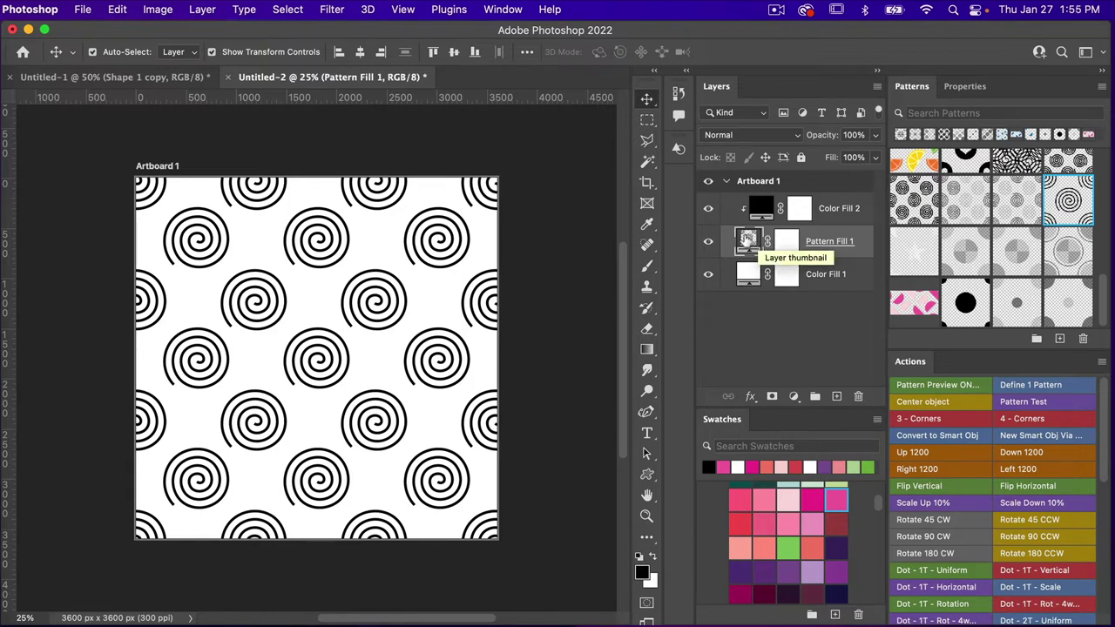
# Set the Pattern Fill 1 scale to 75% after trying 50%, and snap the pattern to the origin
pyautogui.doubleClick(747, 239)
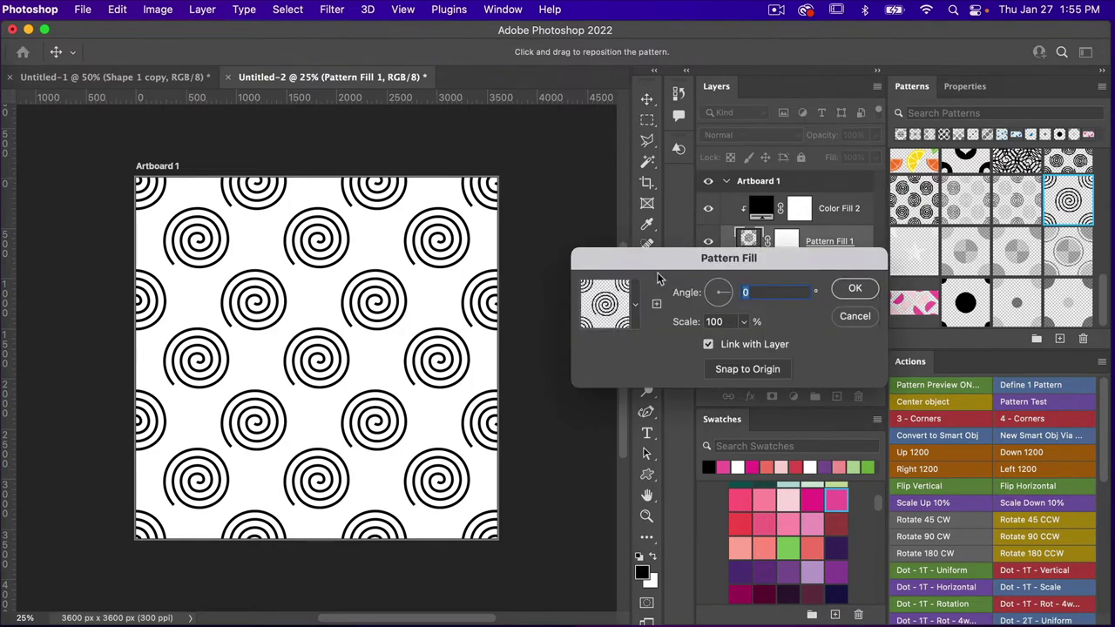
pyautogui.click(688, 322)
pyautogui.write('50')
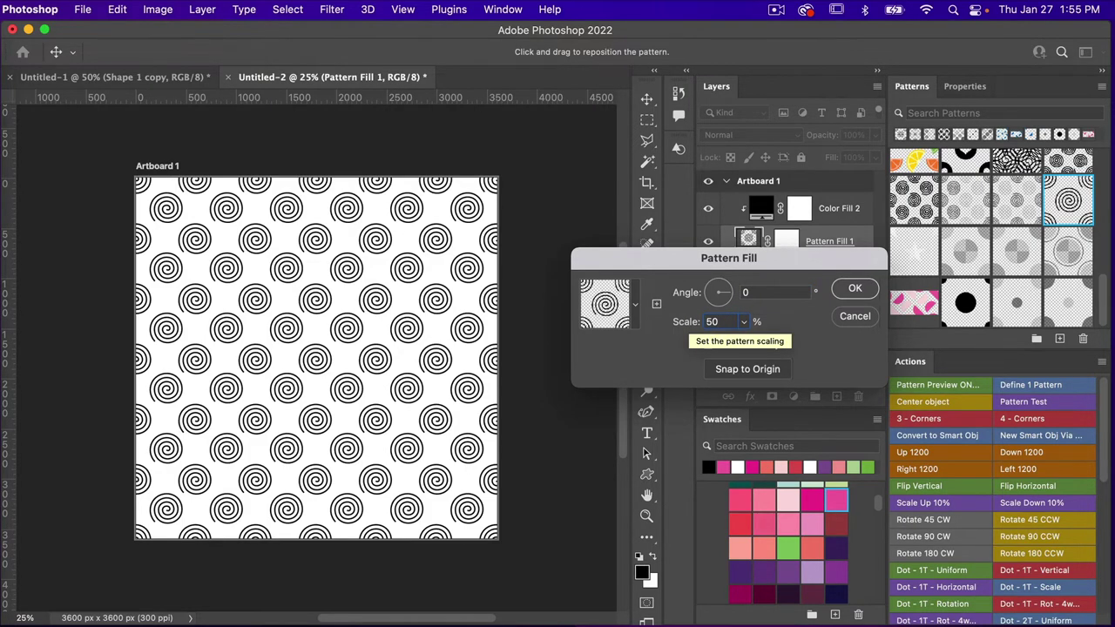
pyautogui.click(695, 323)
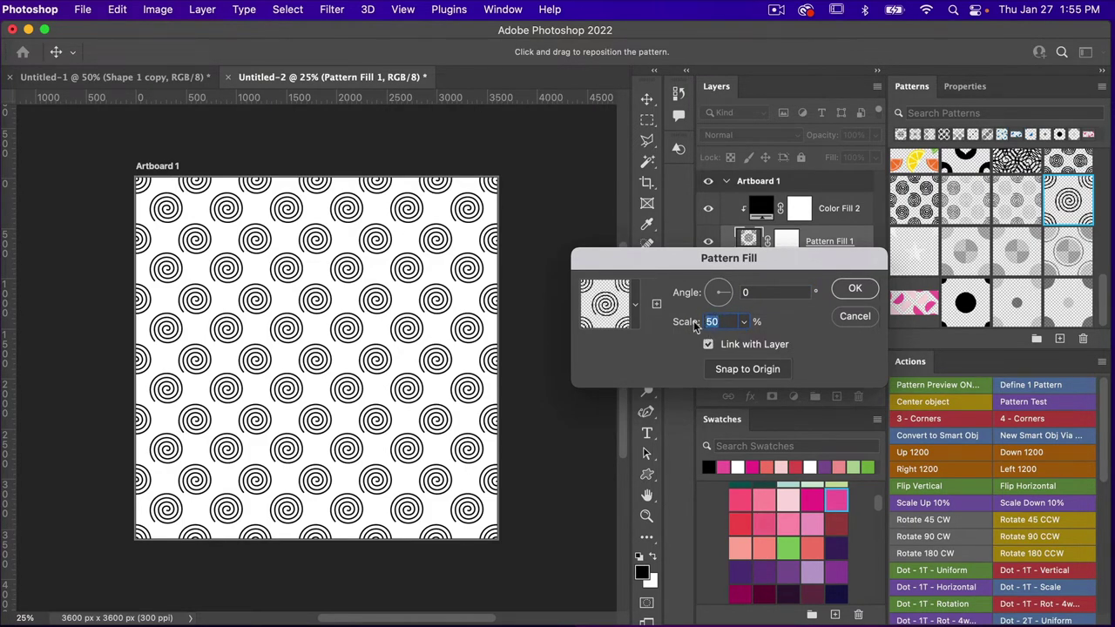
pyautogui.write('75')
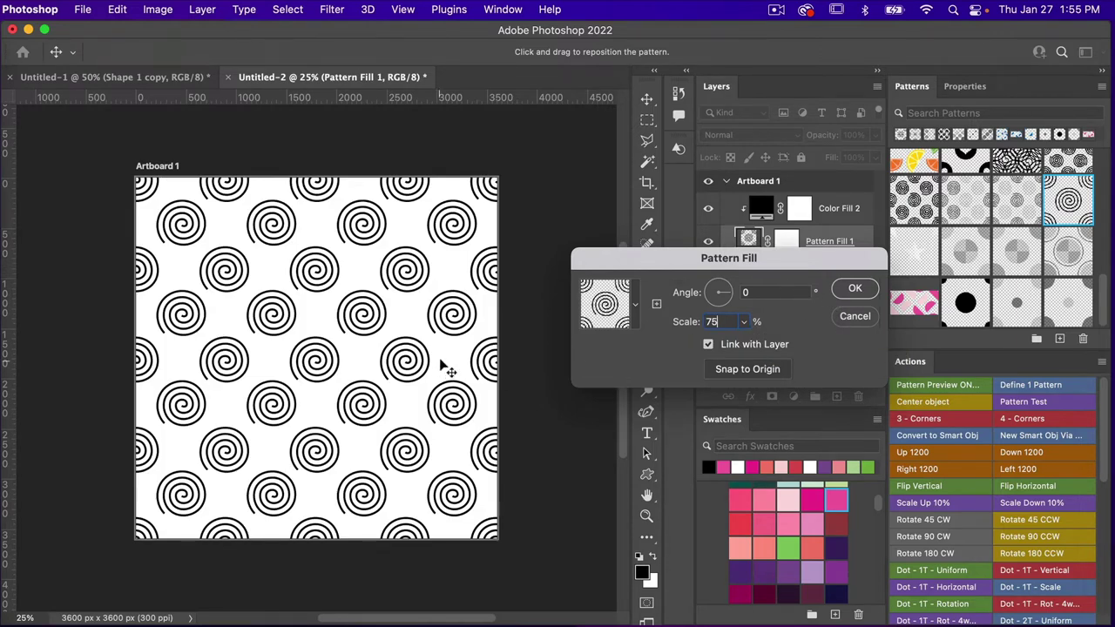
pyautogui.moveTo(442, 364); pyautogui.dragTo(393, 364)
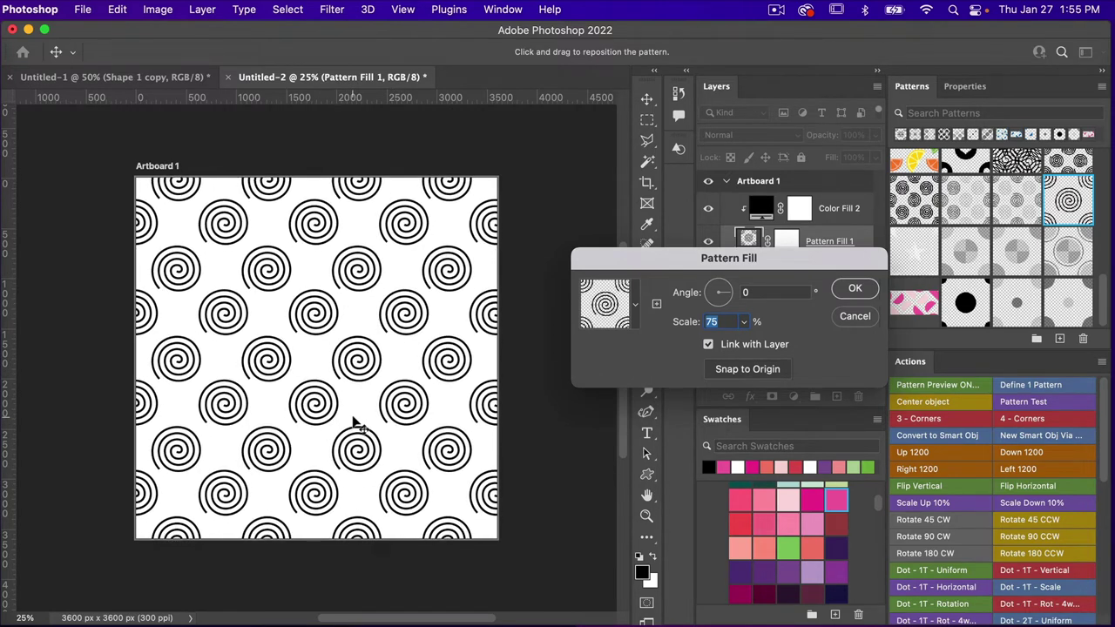
pyautogui.click(747, 370)
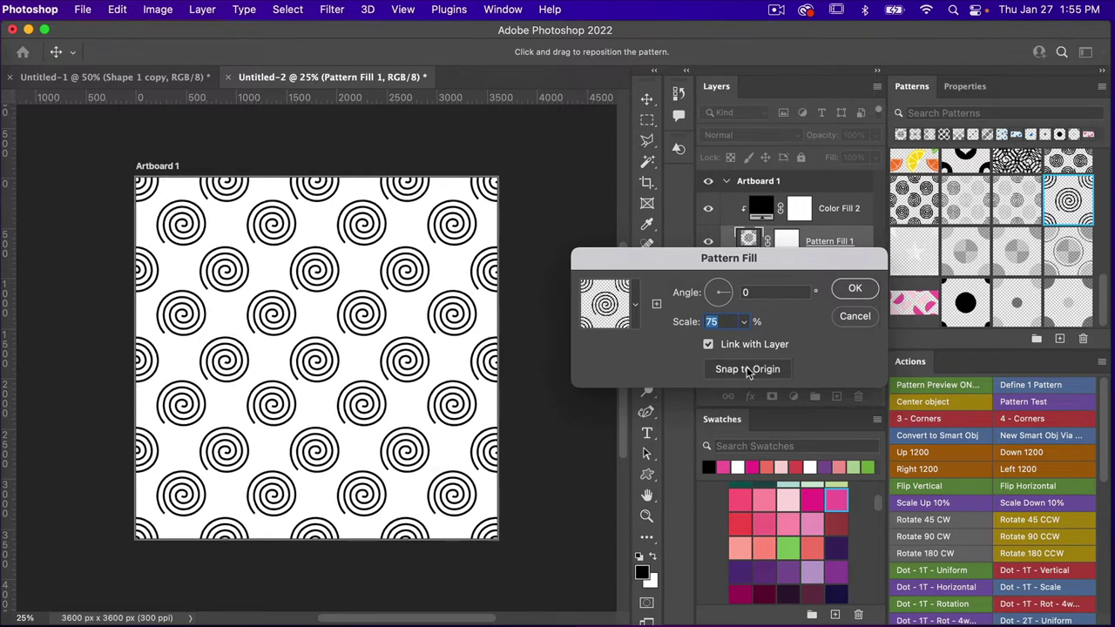
pyautogui.click(856, 290)
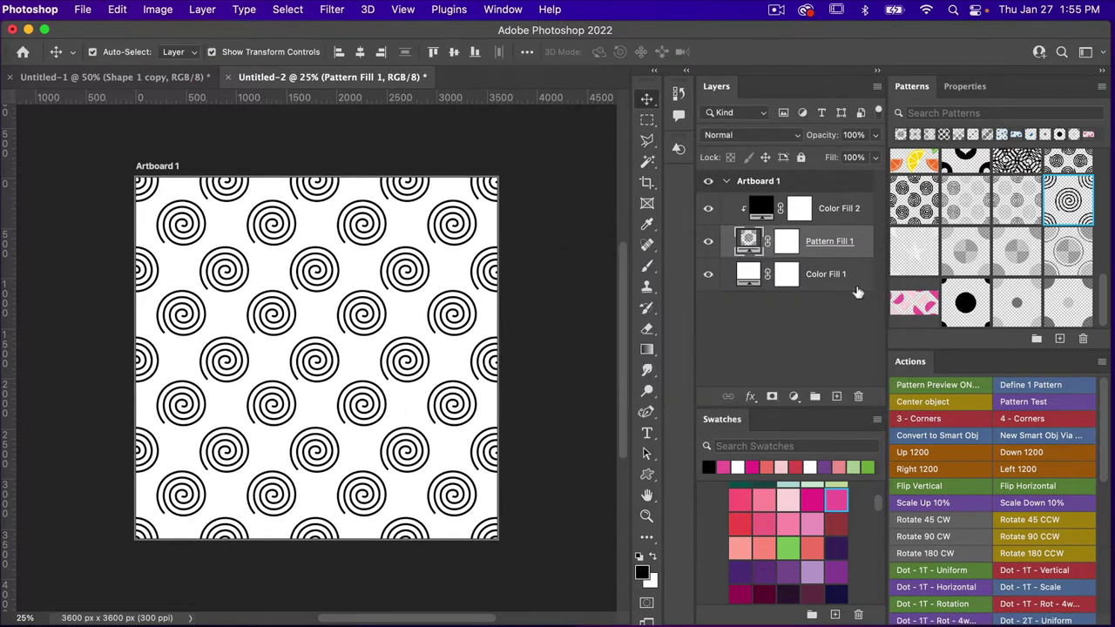
# Recolour the spirals light mint using Color Fill 2 and make the Color Fill 1 background teal
pyautogui.click(829, 209)
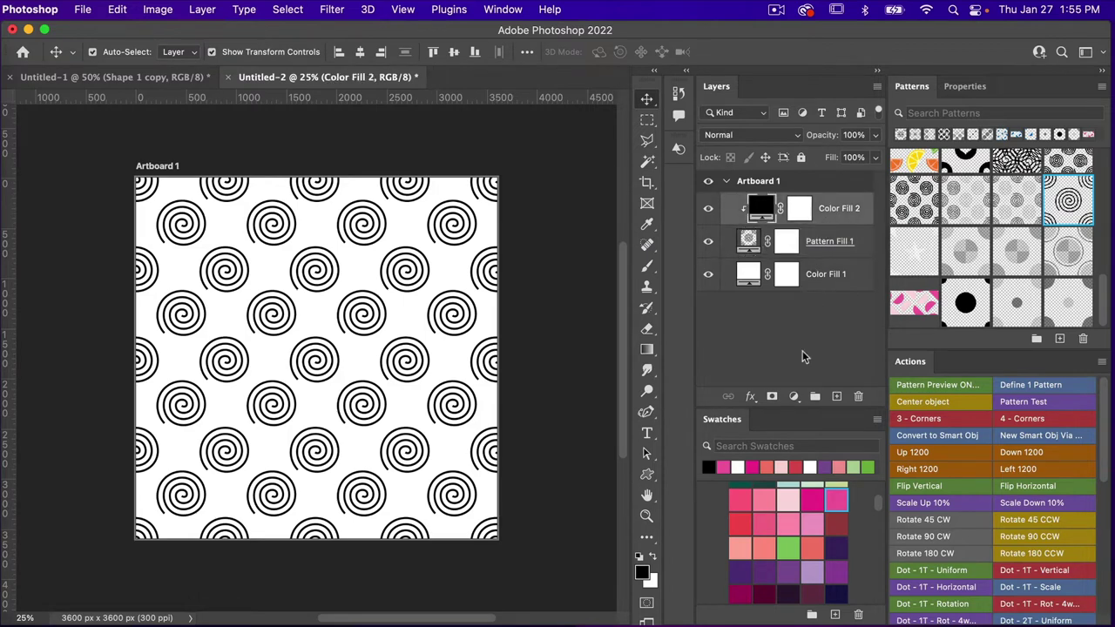
pyautogui.scroll(4, 788, 549)
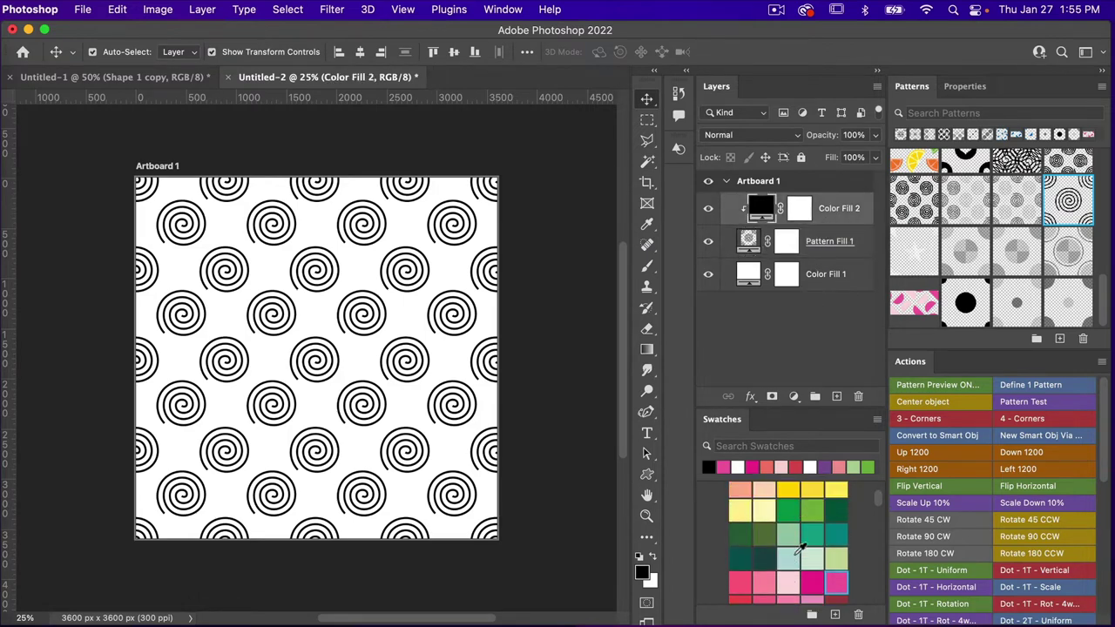
pyautogui.click(789, 553)
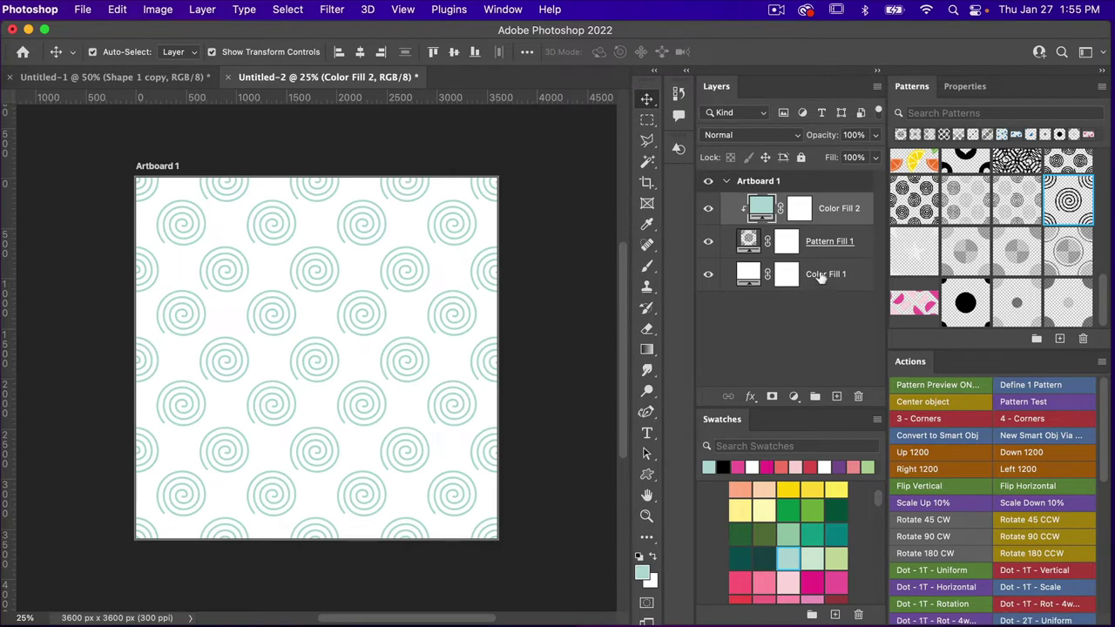
pyautogui.click(818, 276)
pyautogui.click(833, 534)
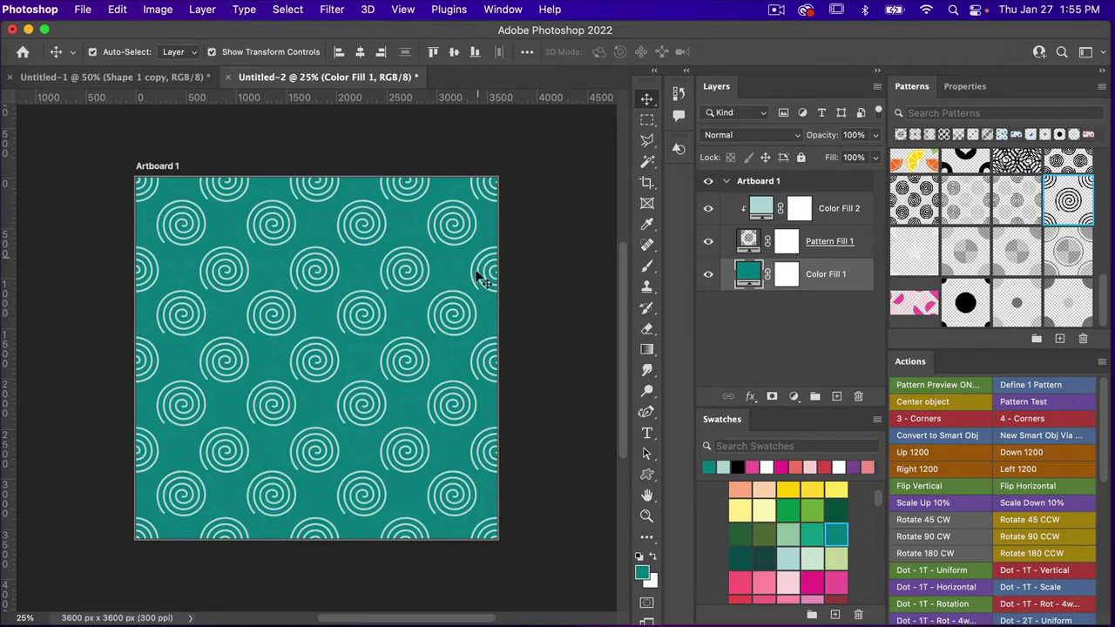
pyautogui.hscroll(2, 535, 355)
pyautogui.hscroll(-3, 535, 356)
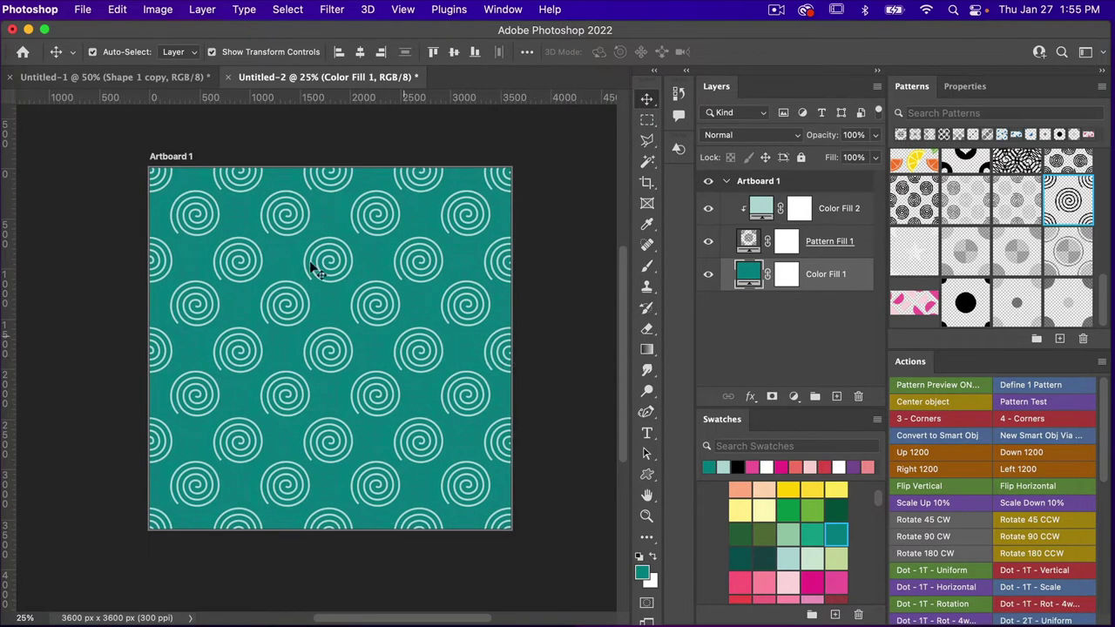
# In the Untitled-1 document, flip the centre spiral on the Shape 1 layer vertically
pyautogui.click(183, 78)
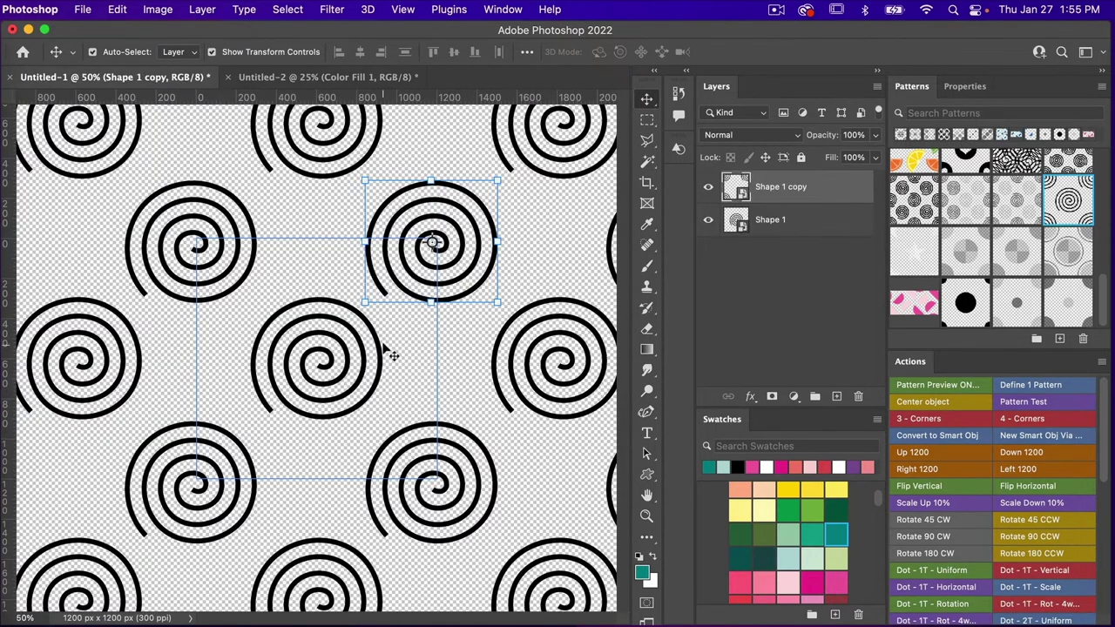
pyautogui.click(370, 355)
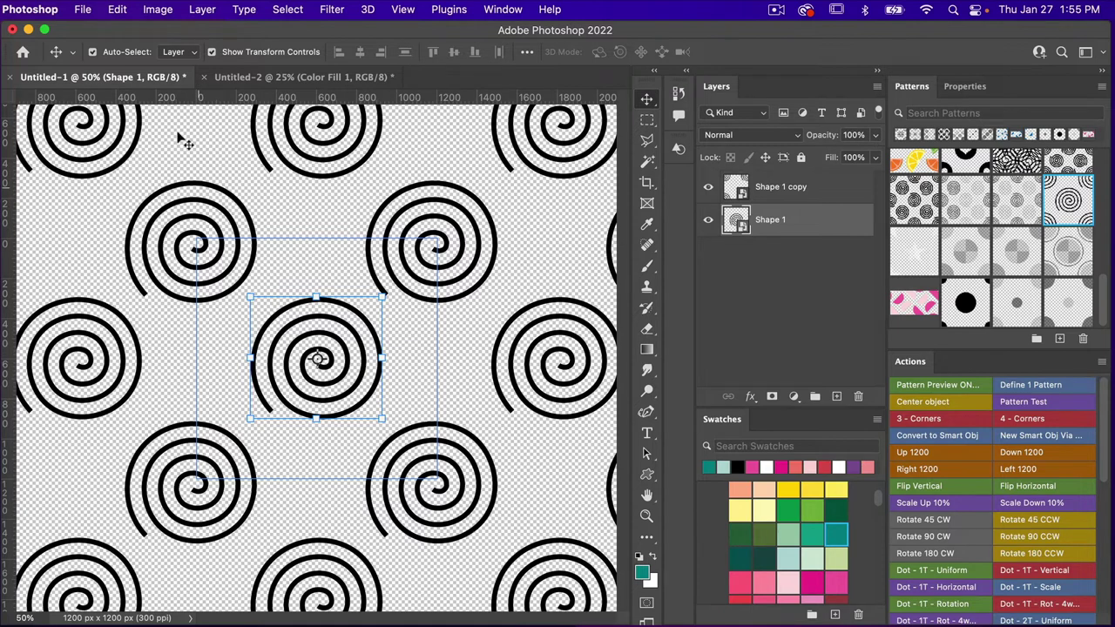
pyautogui.click(118, 11)
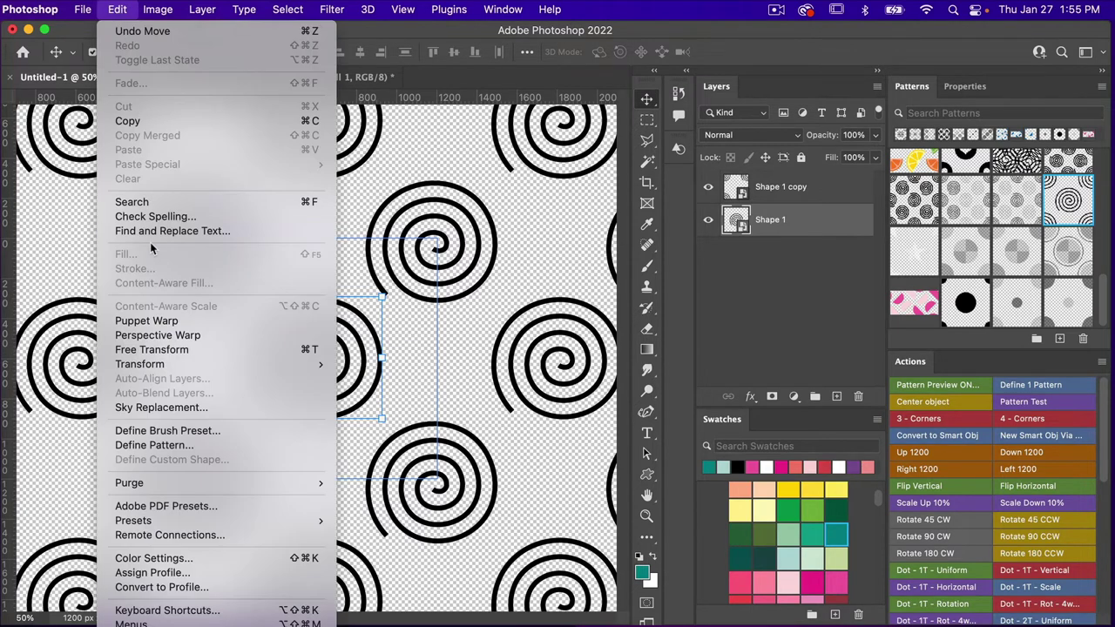
pyautogui.moveTo(167, 363)
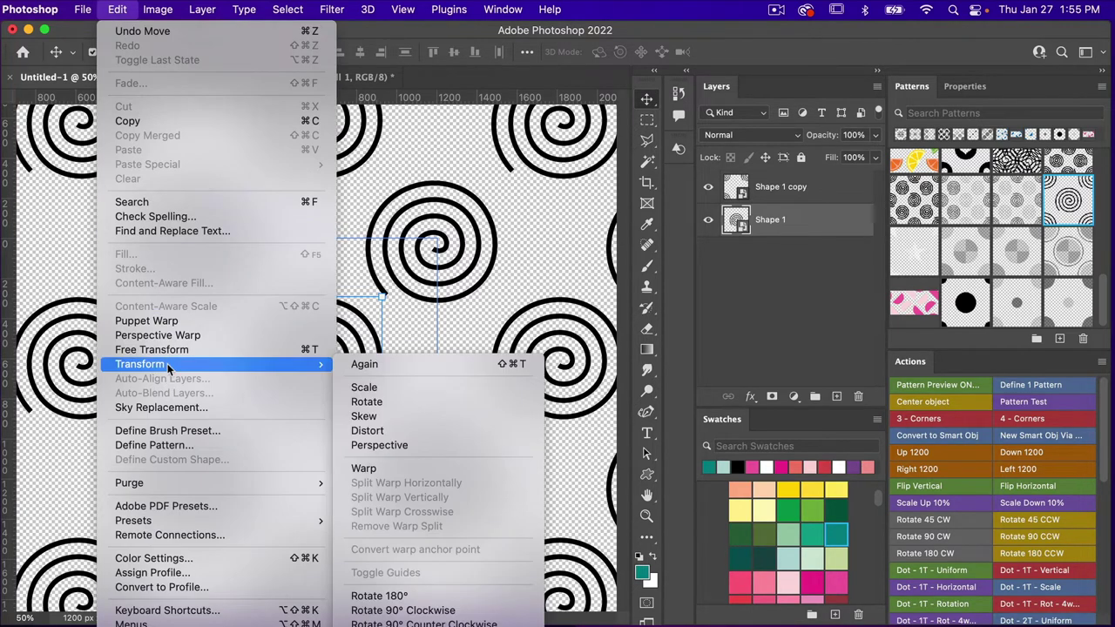
pyautogui.click(423, 622)
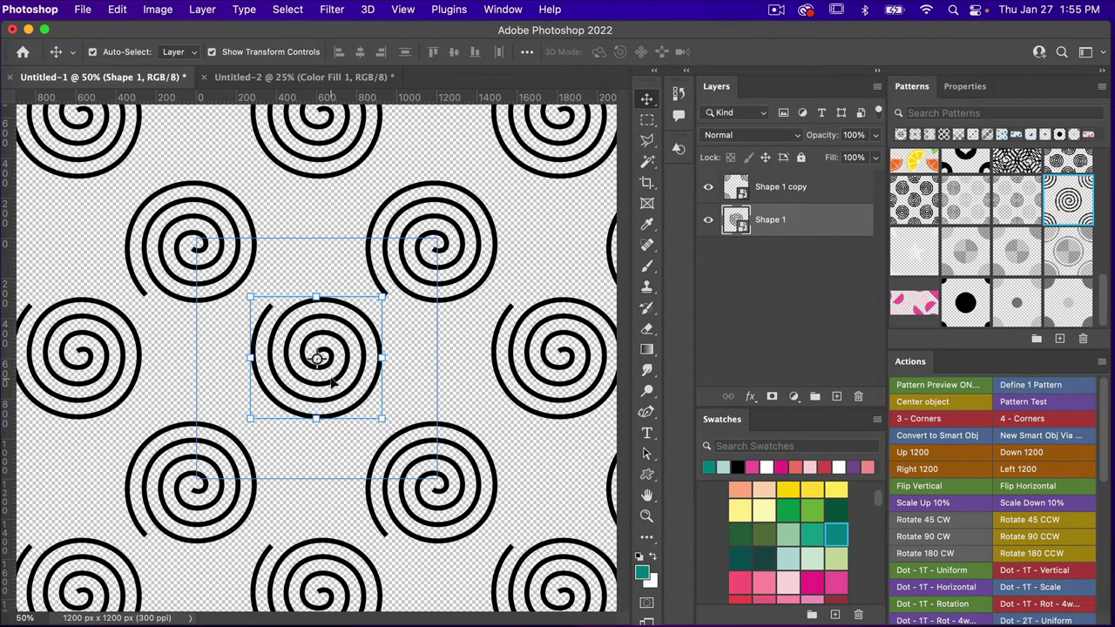
# Define the tile with the flipped spiral as a new pattern and return to the Untitled-2 document
pyautogui.click(115, 10)
pyautogui.click(147, 449)
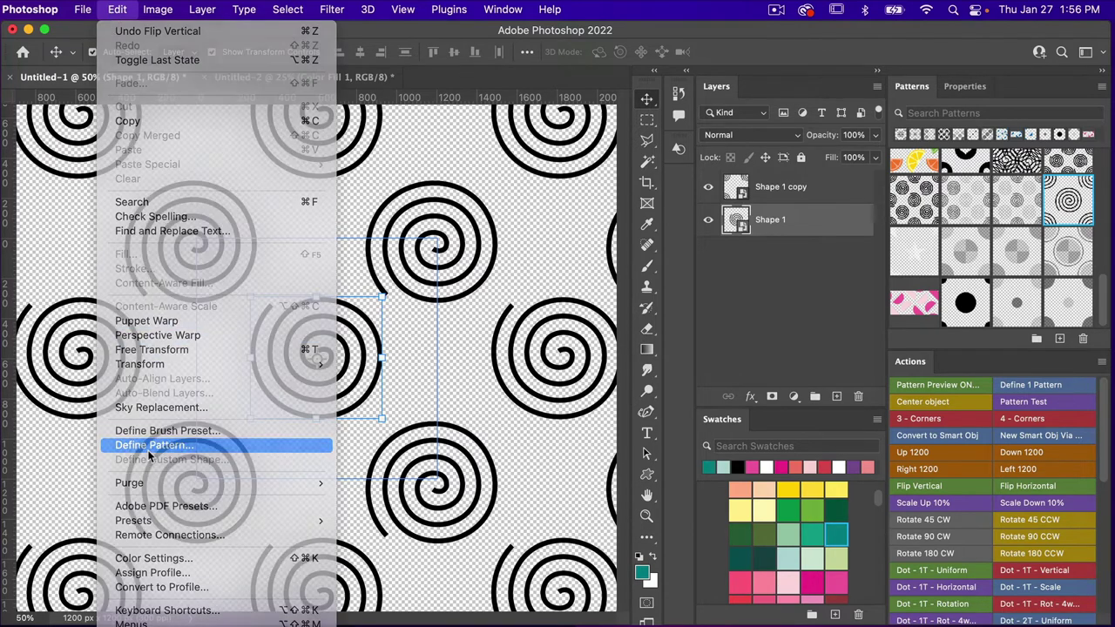
pyautogui.click(732, 356)
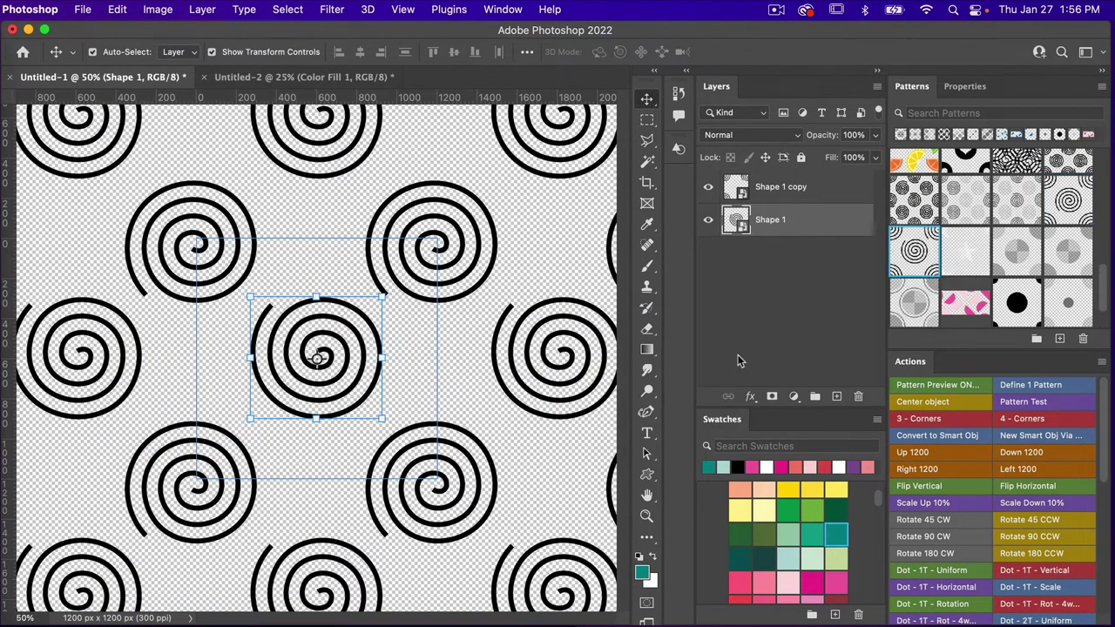
pyautogui.click(331, 77)
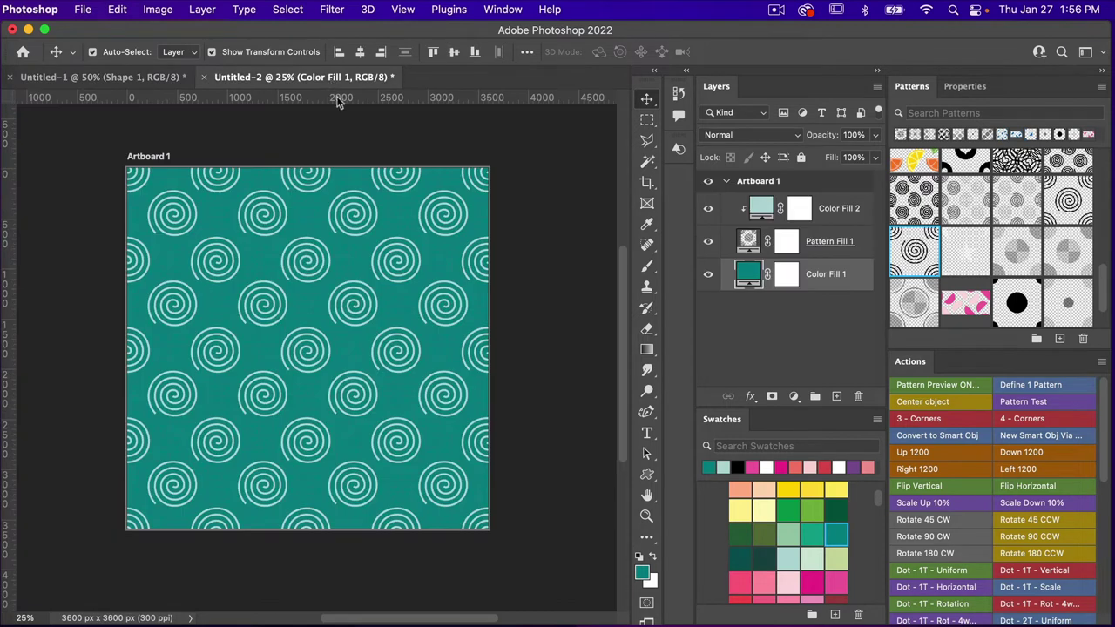
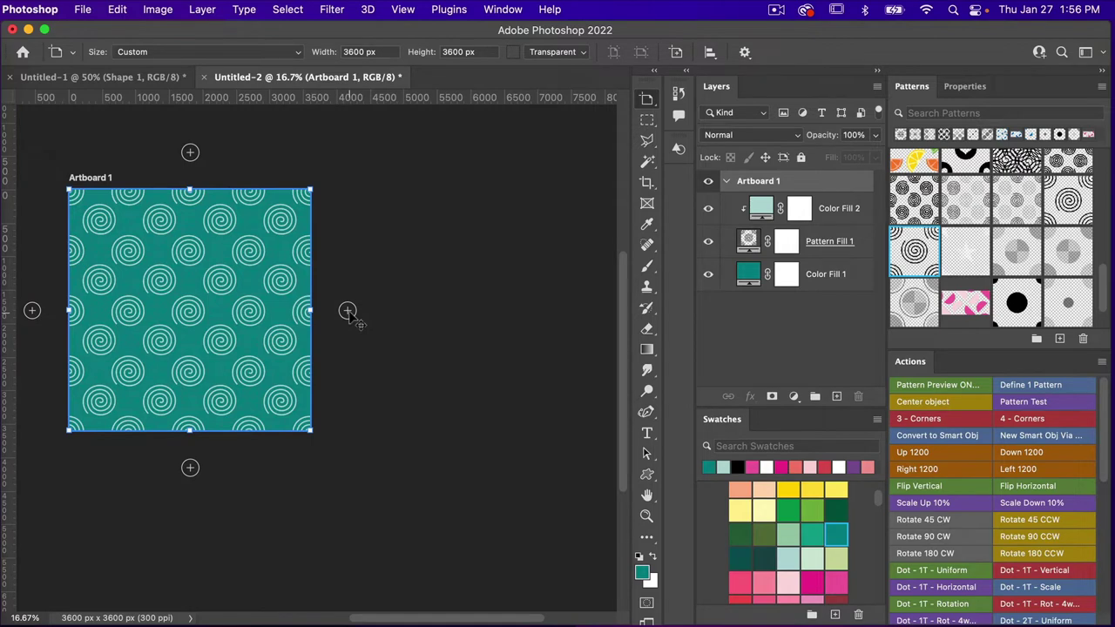
# Duplicate Artboard 1 with its pattern layers and place the copy to its right at about X 3913 px
pyautogui.click(348, 311)
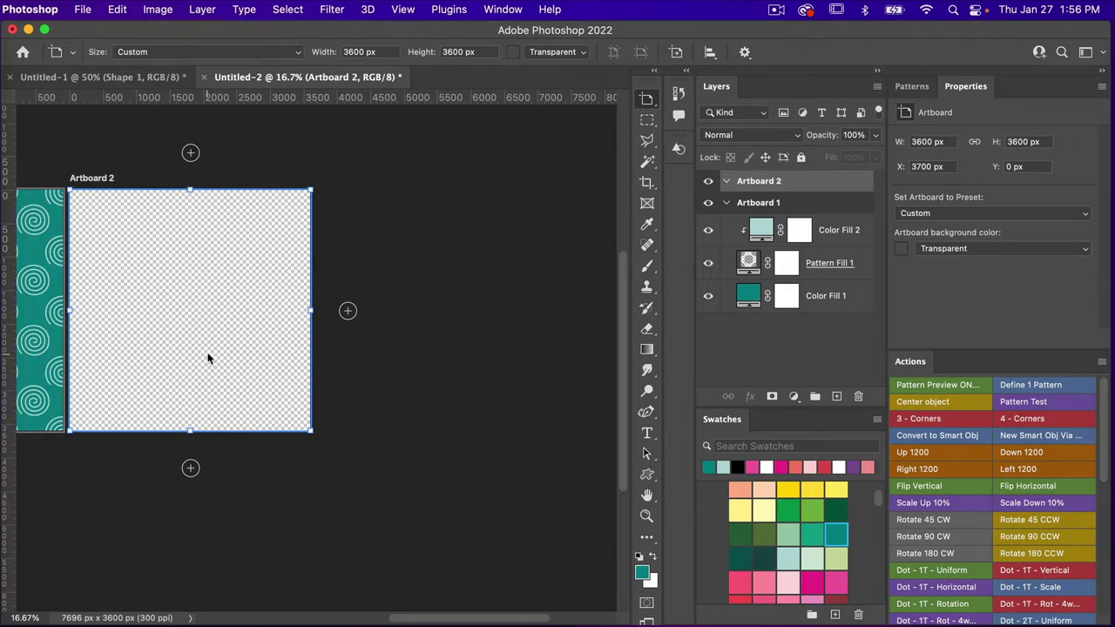
pyautogui.press('Delete')
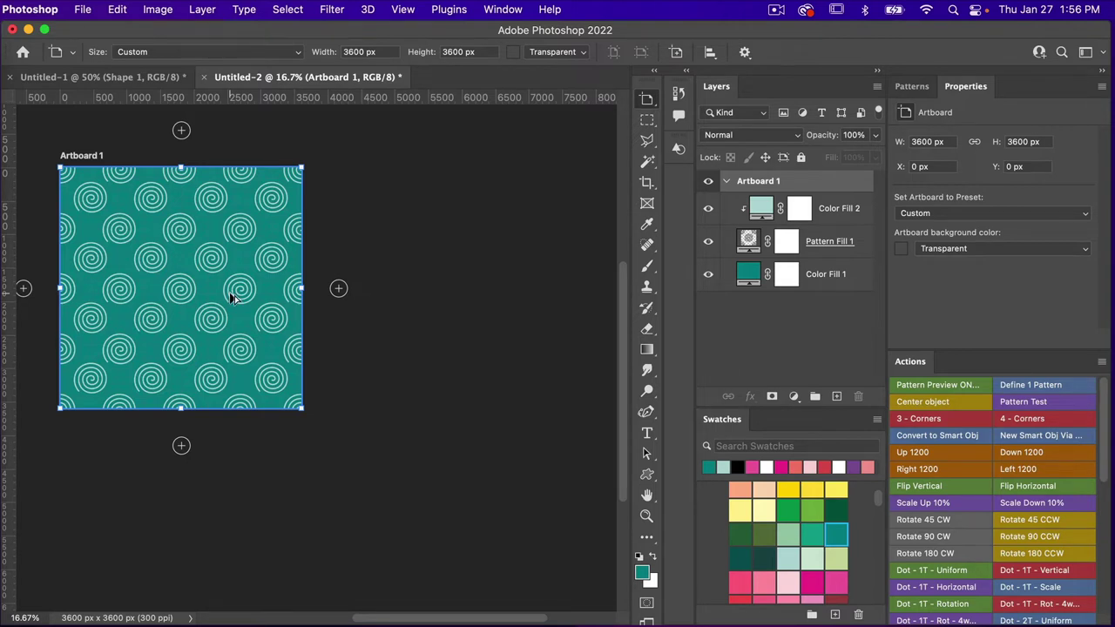
pyautogui.moveTo(230, 298); pyautogui.dragTo(490, 295)
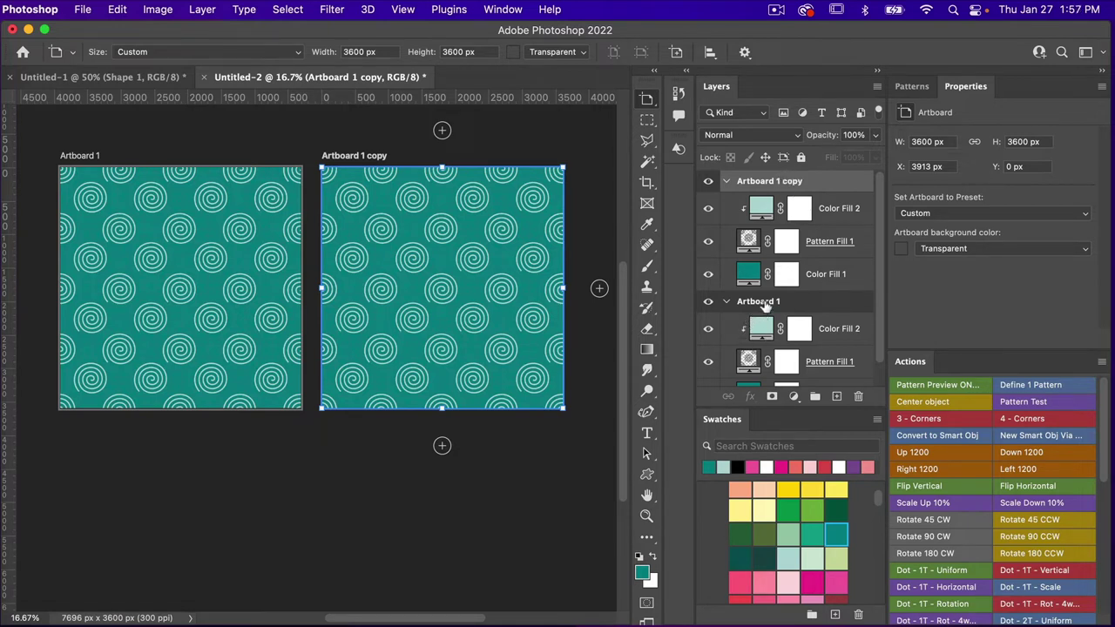
# Rename the original artboard 1-Pattern and move it above the copy in the layer order
pyautogui.doubleClick(757, 302)
pyautogui.write('1-Pa')
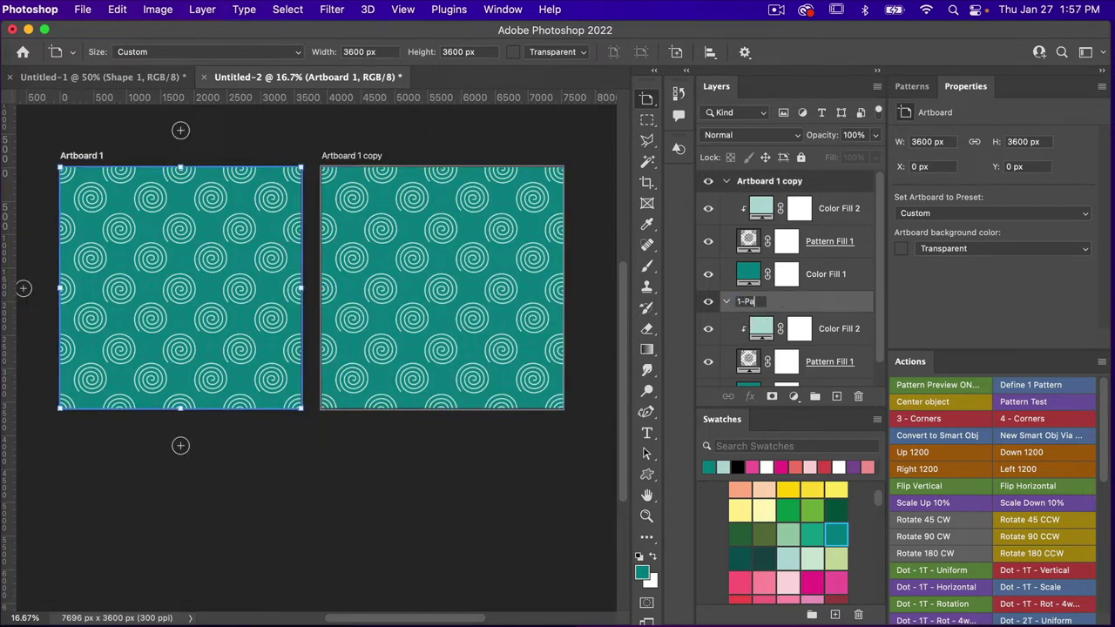
pyautogui.write('ttern')
pyautogui.press('Return')
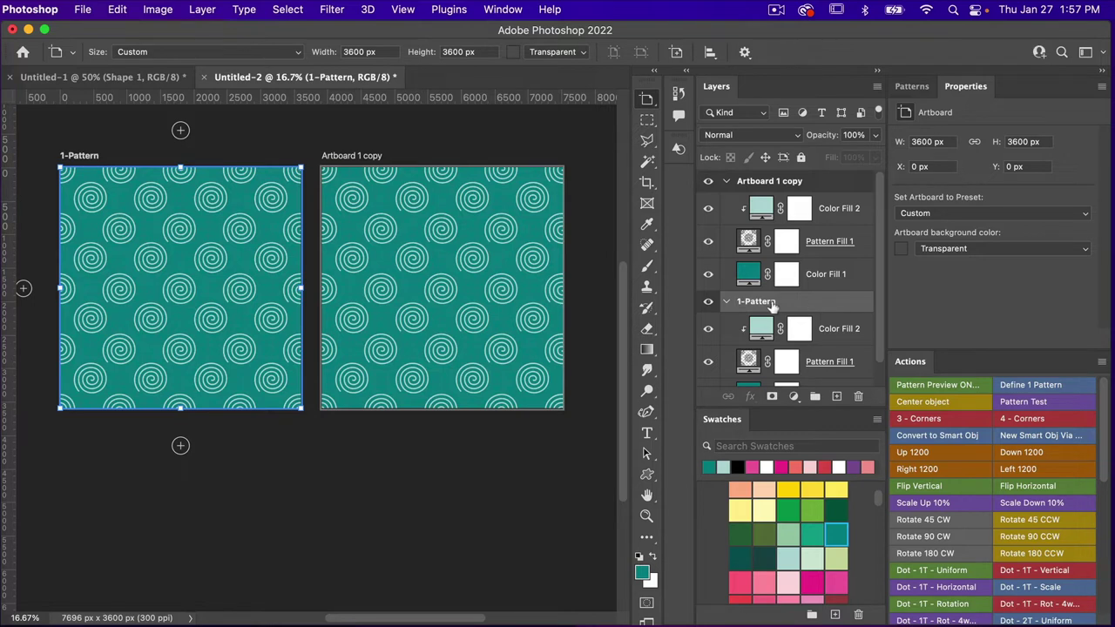
pyautogui.moveTo(772, 183); pyautogui.dragTo(775, 174)
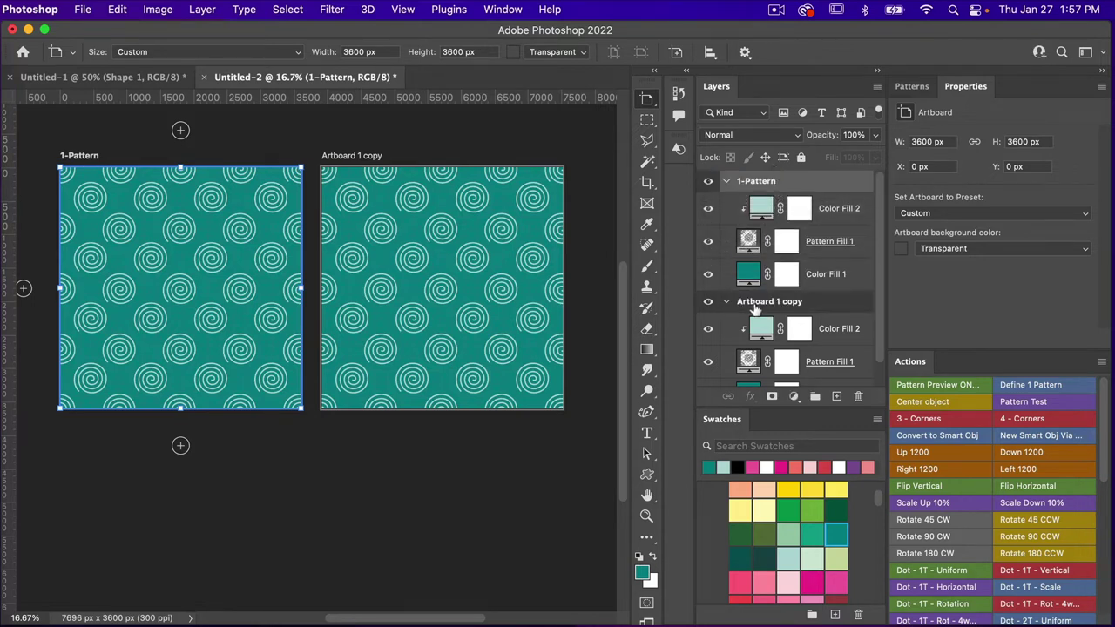
# Rename the duplicated artboard 2-Pattern
pyautogui.doubleClick(757, 301)
pyautogui.write('2-Patter')
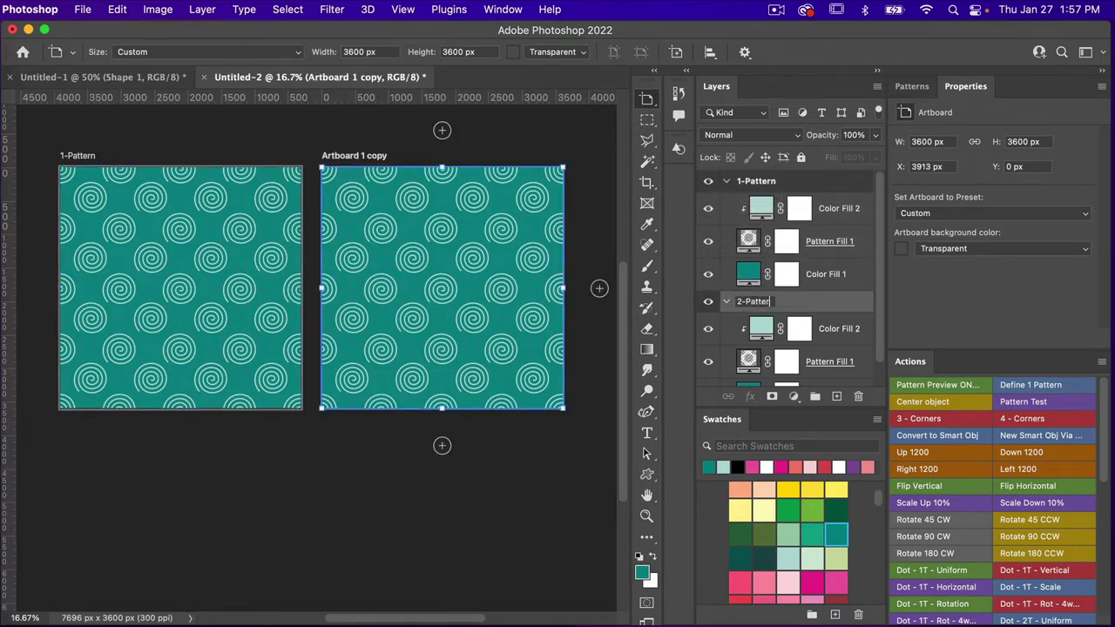
pyautogui.press('Return')
# Apply the newly defined flipped-spiral pattern to the Pattern Fill 1 layer of the 2-Pattern artboard
pyautogui.scroll(-1, 814, 314)
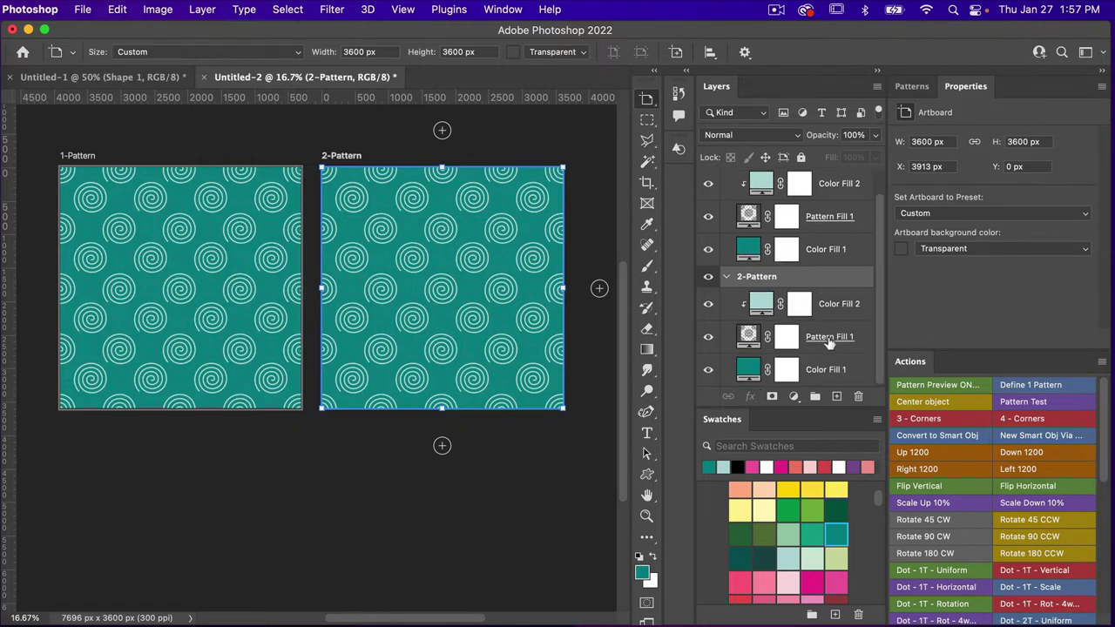
pyautogui.click(816, 343)
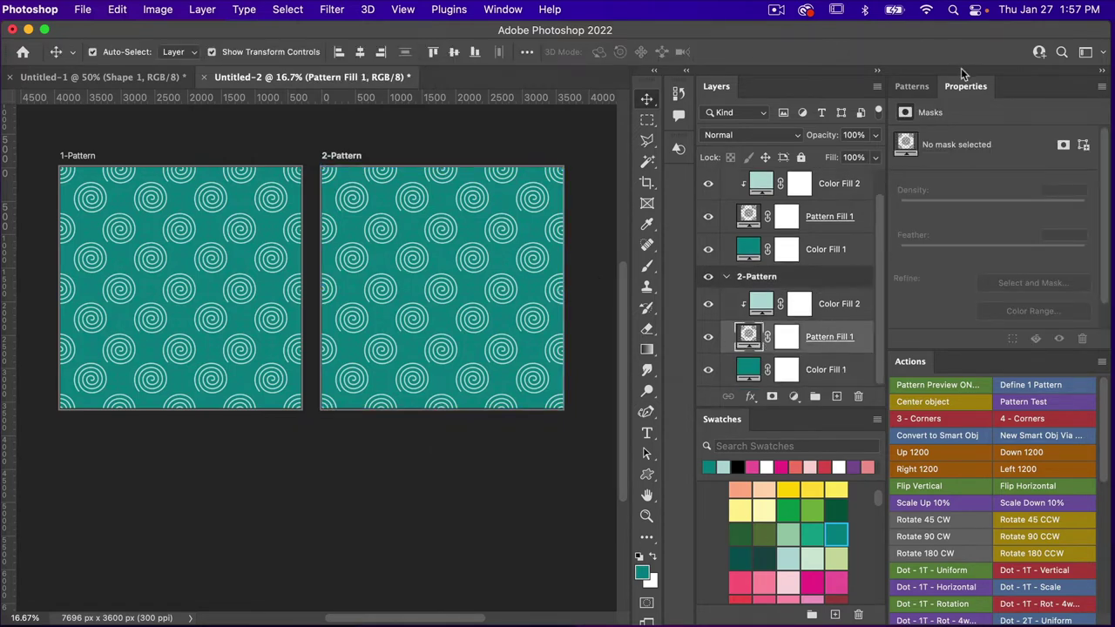
pyautogui.click(915, 85)
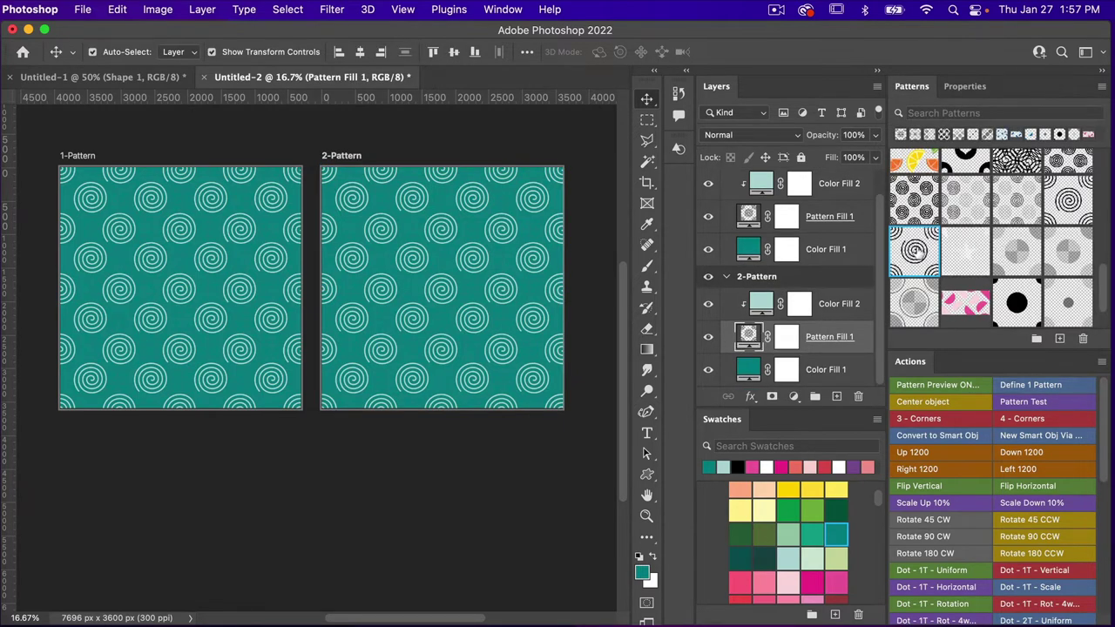
# Recolour the 2-Pattern artboard with light peach for Color Fill 2 and salmon for the Color Fill 1 background
pyautogui.click(828, 307)
pyautogui.scroll(3, 801, 536)
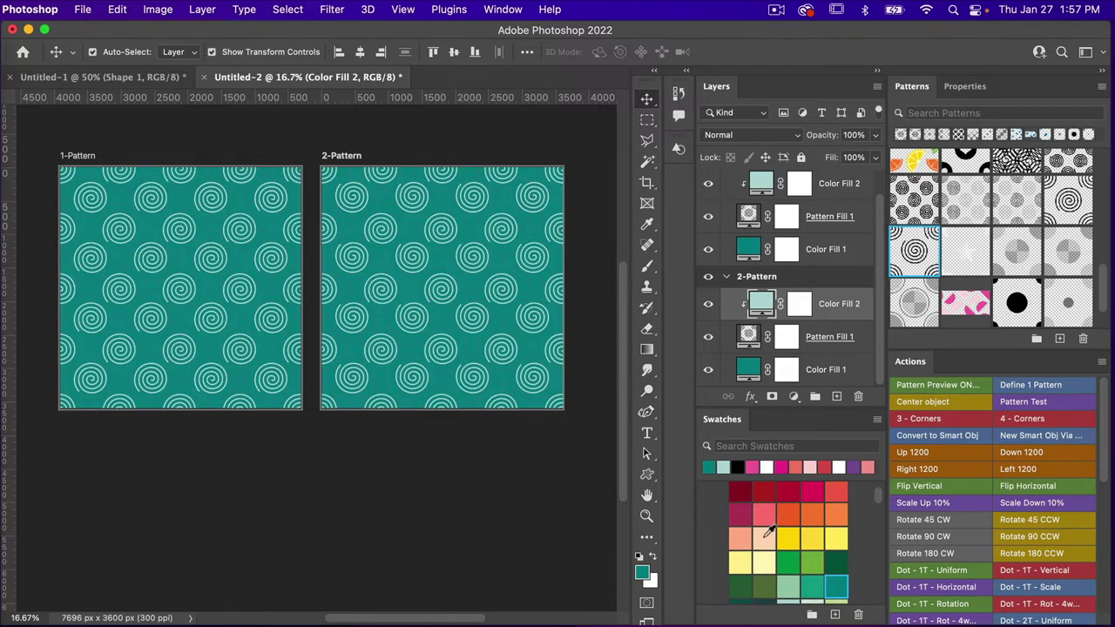
pyautogui.click(762, 540)
pyautogui.click(826, 371)
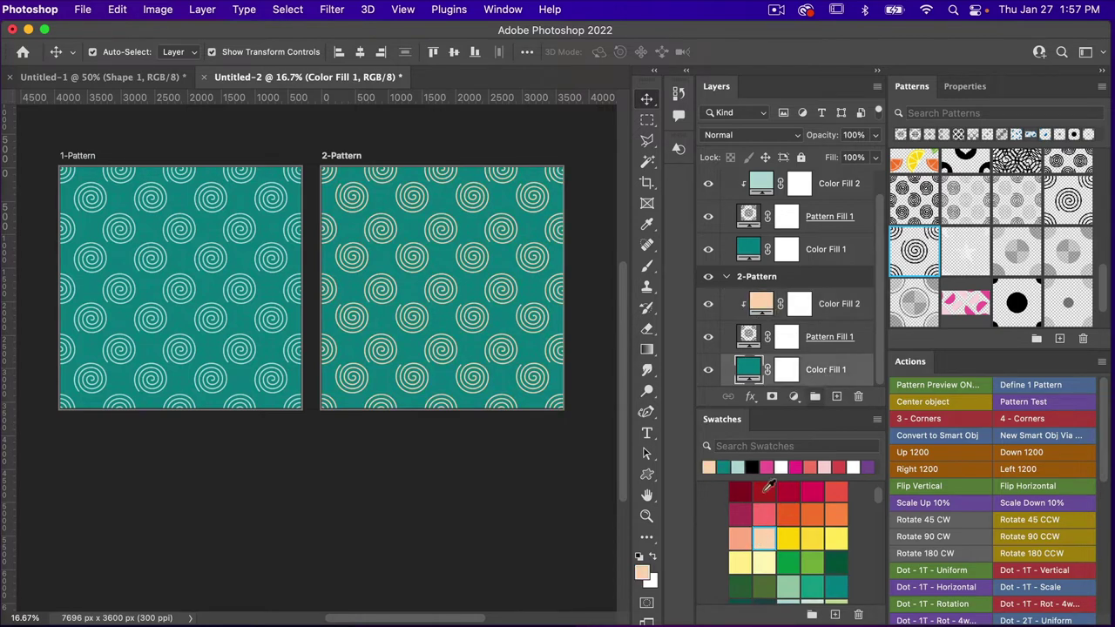
pyautogui.click(740, 537)
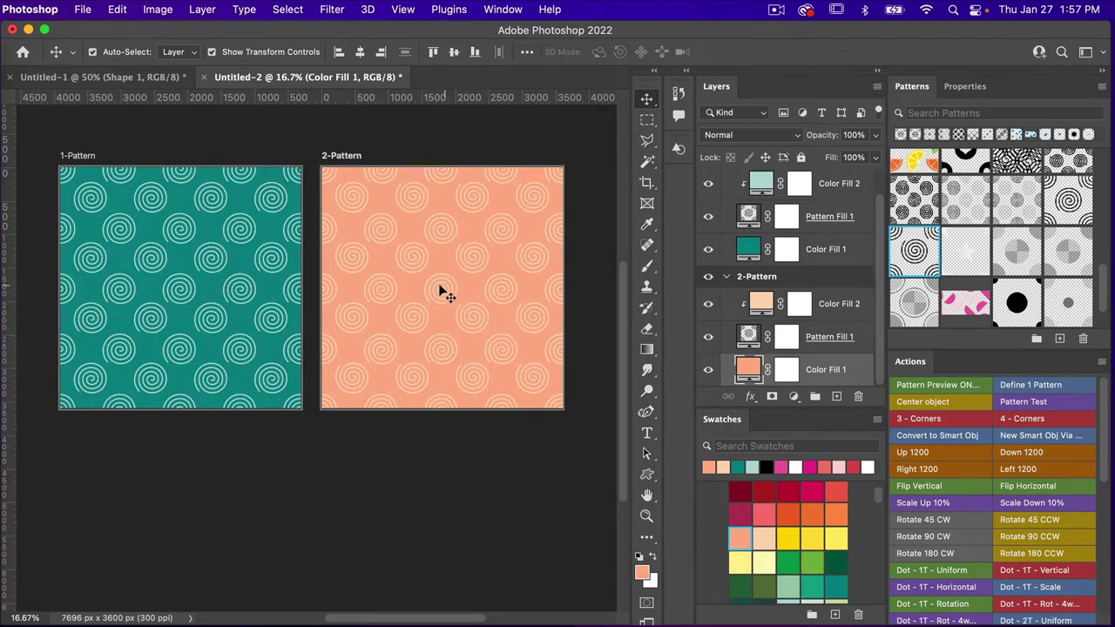
# Open the Shape 1 smart object from the Untitled-1 document and clear all of its canvas guides
pyautogui.click(153, 79)
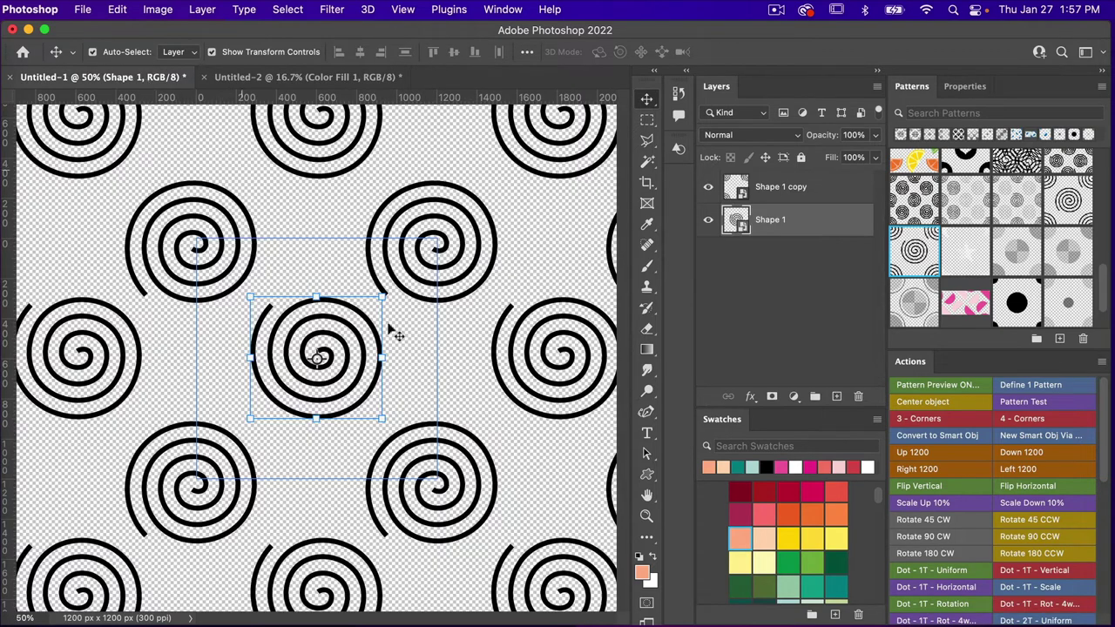
pyautogui.doubleClick(743, 226)
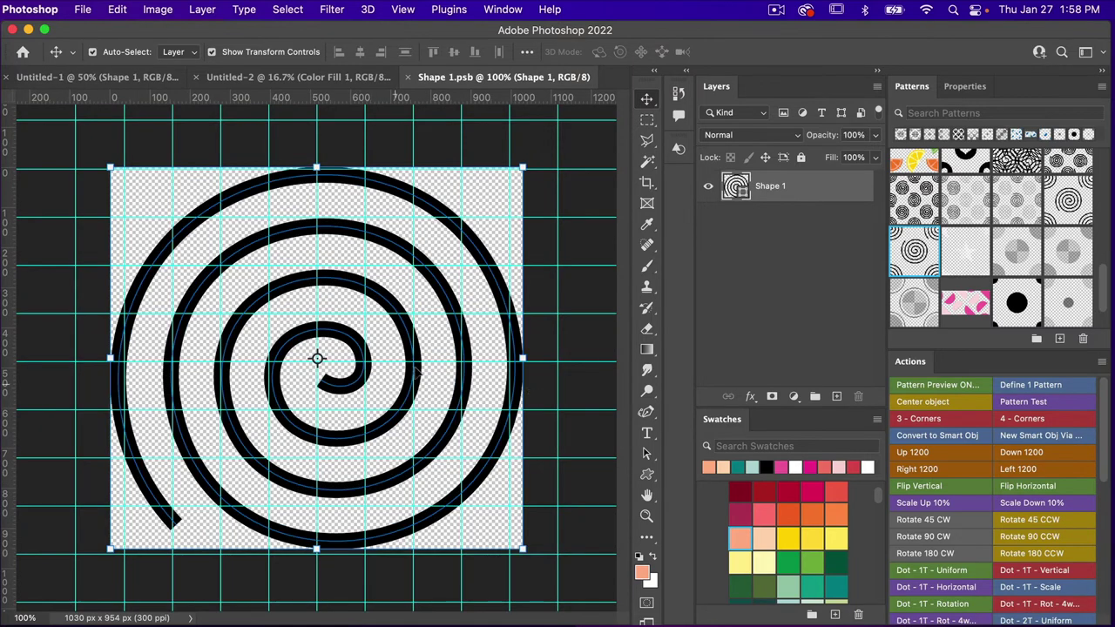
pyautogui.click(401, 10)
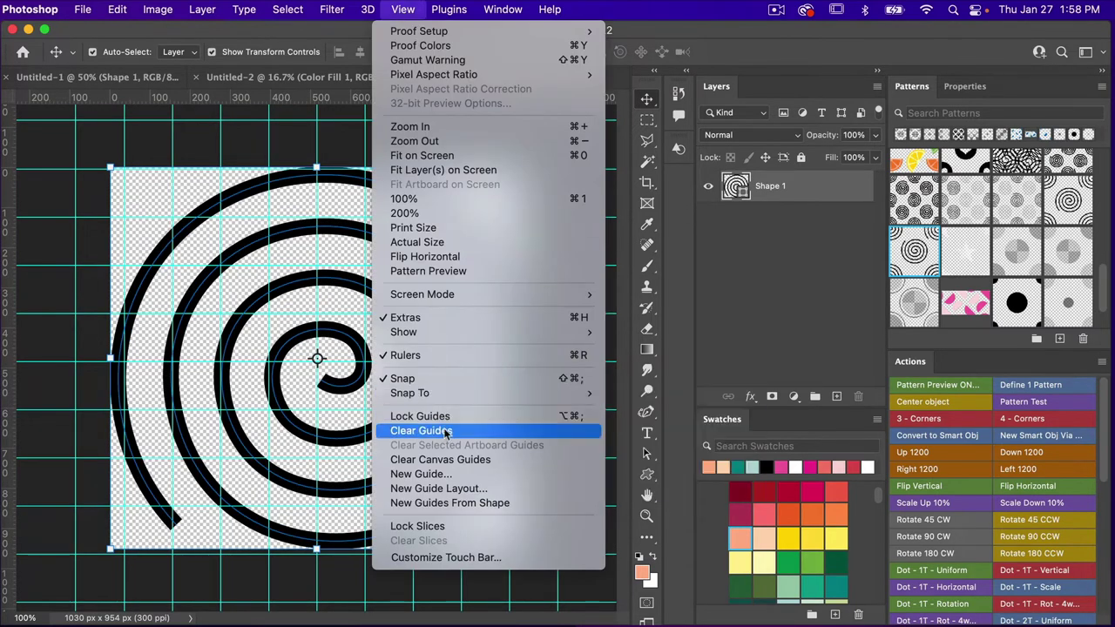
pyautogui.click(442, 459)
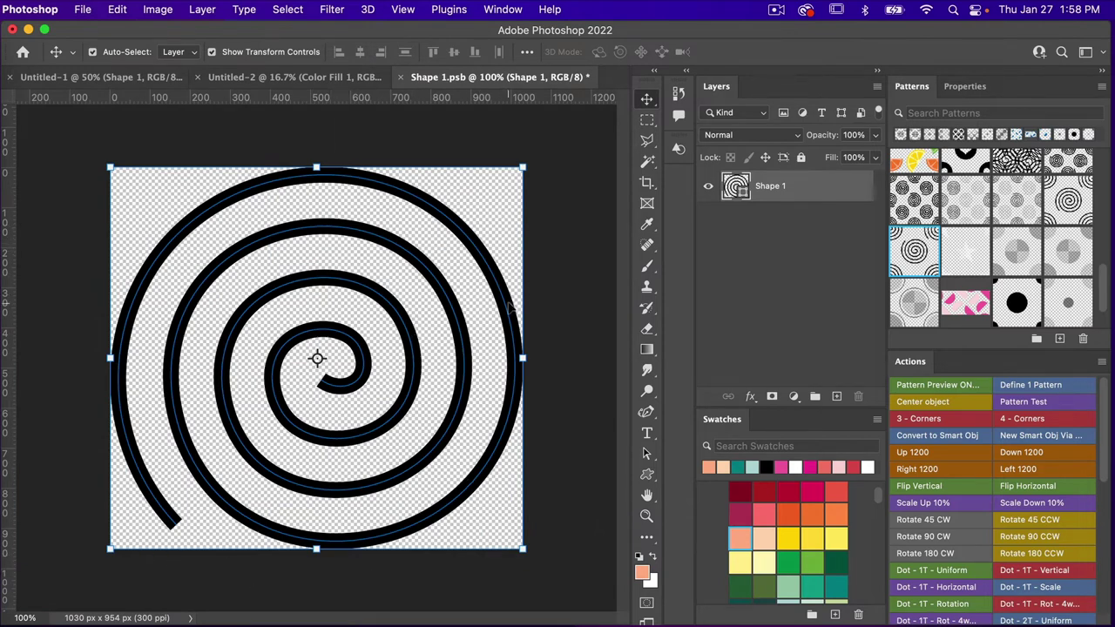
# Resize the canvas of the Shape 1 smart object to 1100 x 1100 pixels, anchored at the centre
pyautogui.click(157, 9)
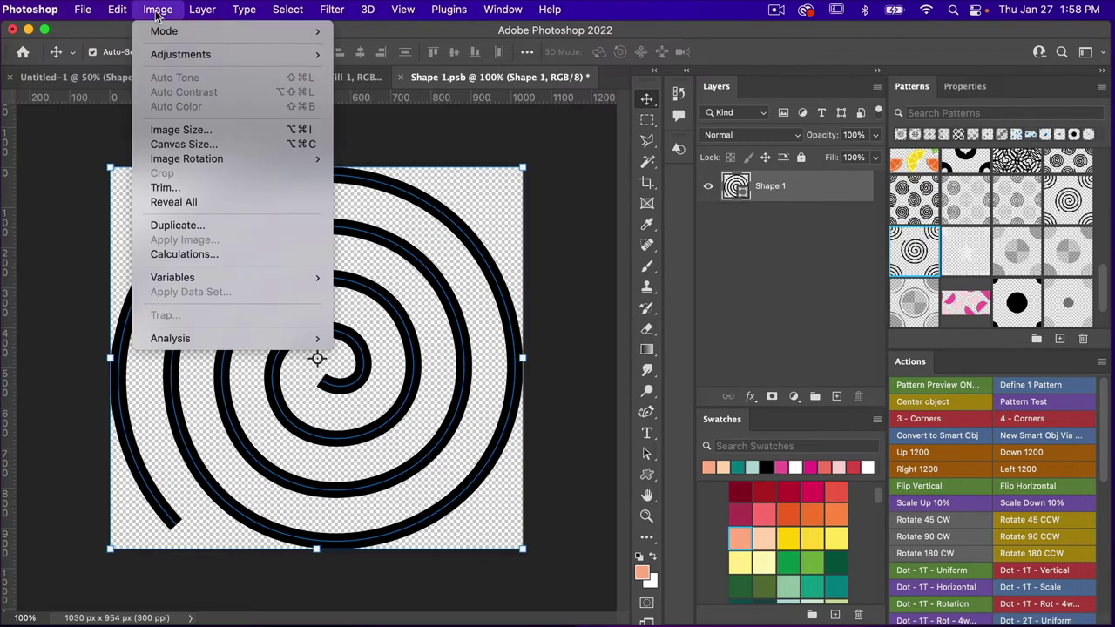
pyautogui.click(184, 145)
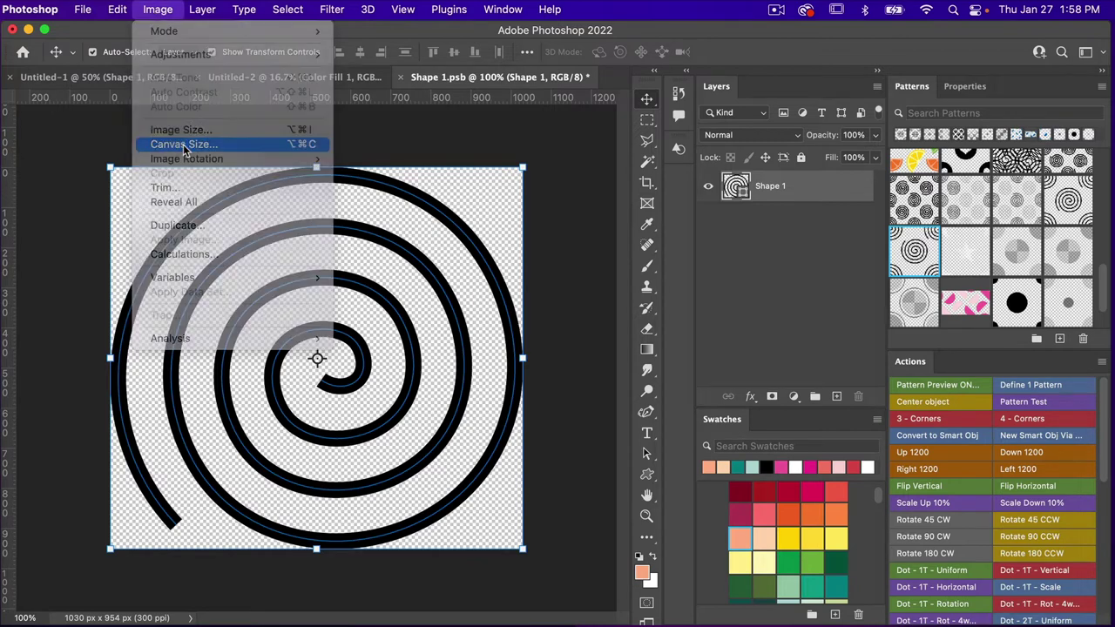
pyautogui.click(541, 358)
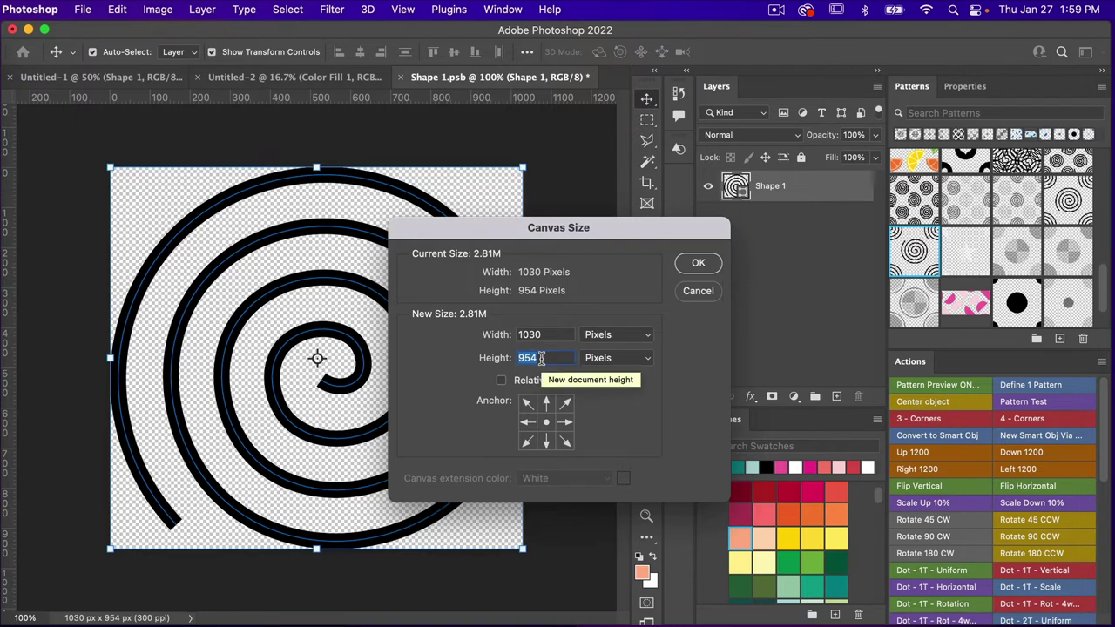
pyautogui.write('1100')
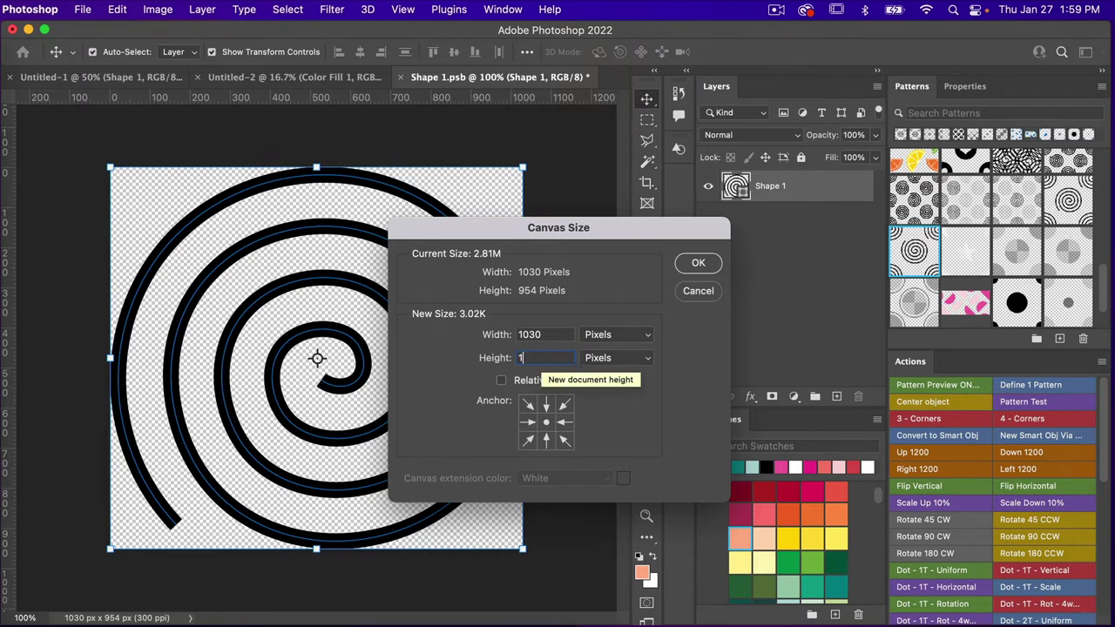
pyautogui.click(544, 334)
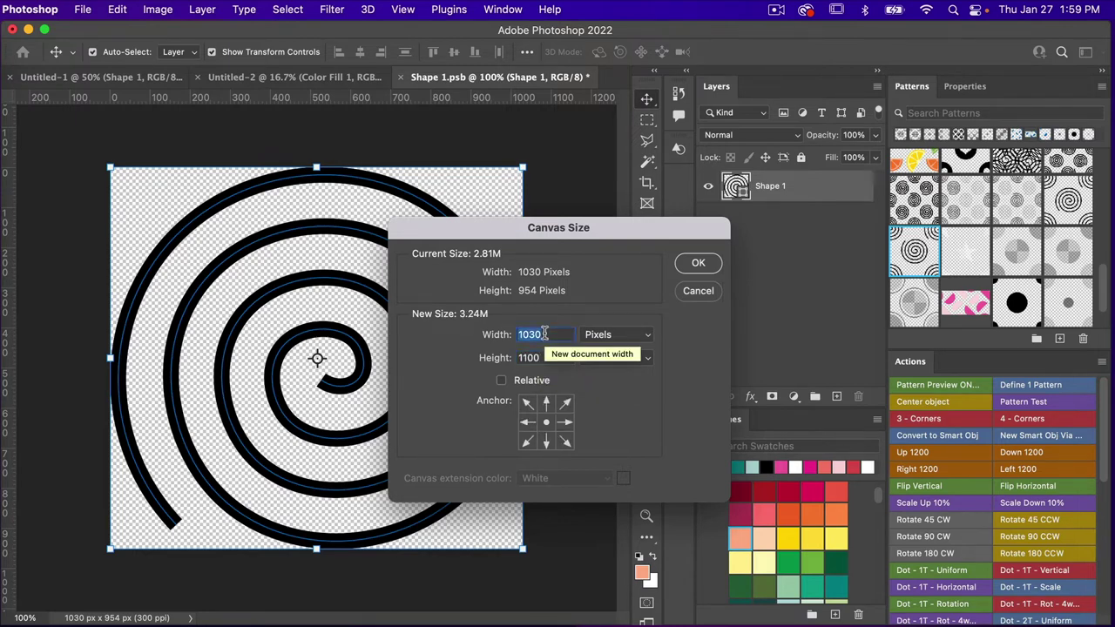
pyautogui.write('1100')
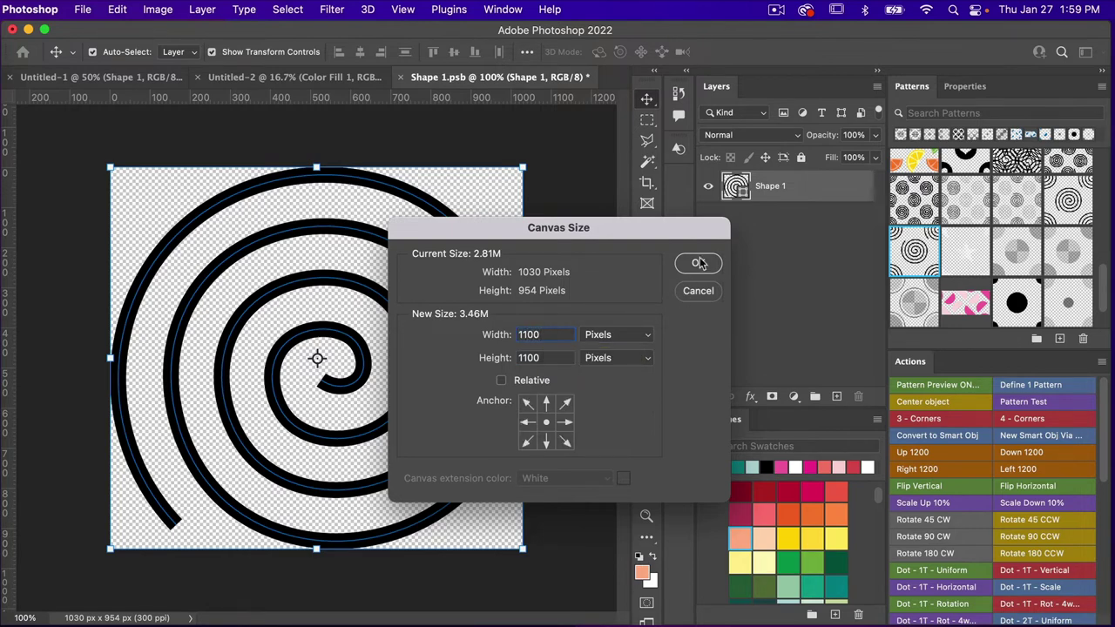
pyautogui.click(700, 262)
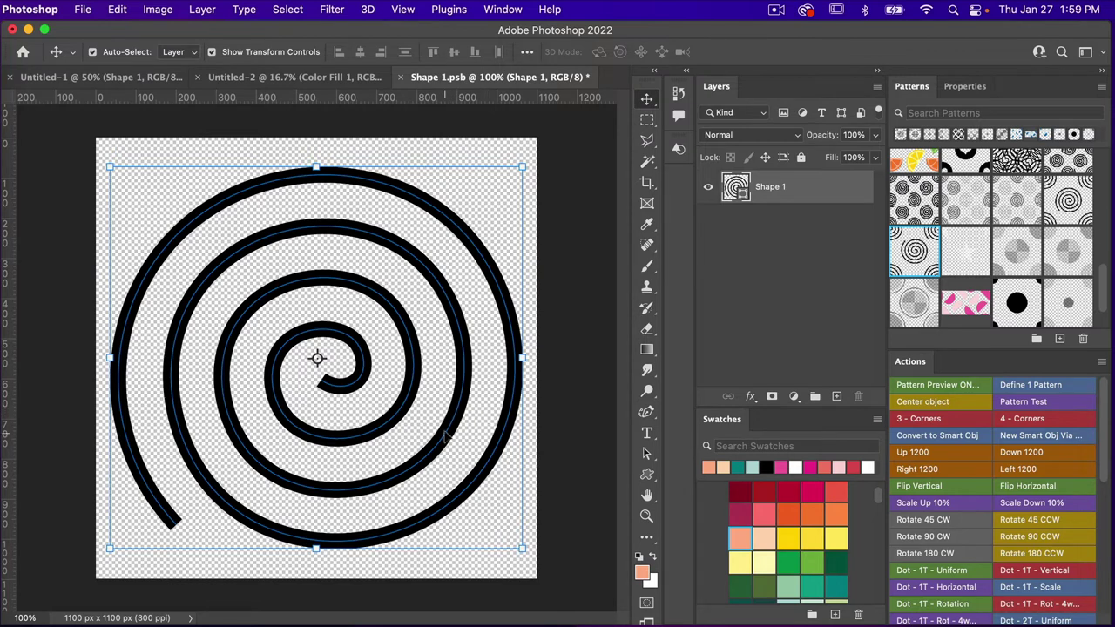
# Rotate the spiral 90 degrees inside the smart object, then save and close it to update the tile
pyautogui.press('super+t')
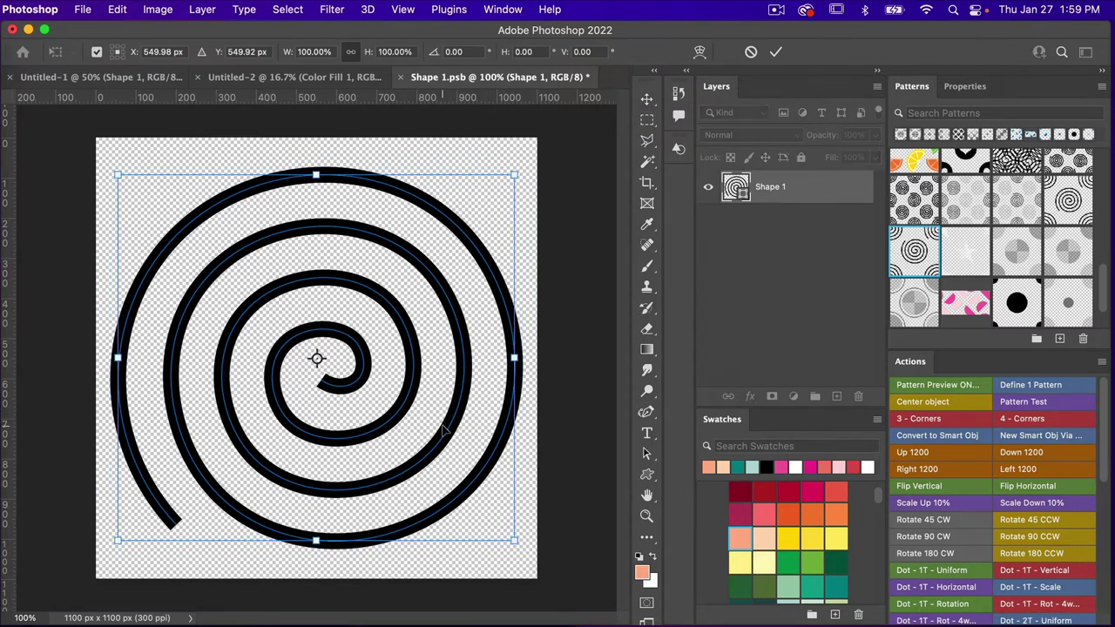
pyautogui.click(467, 51)
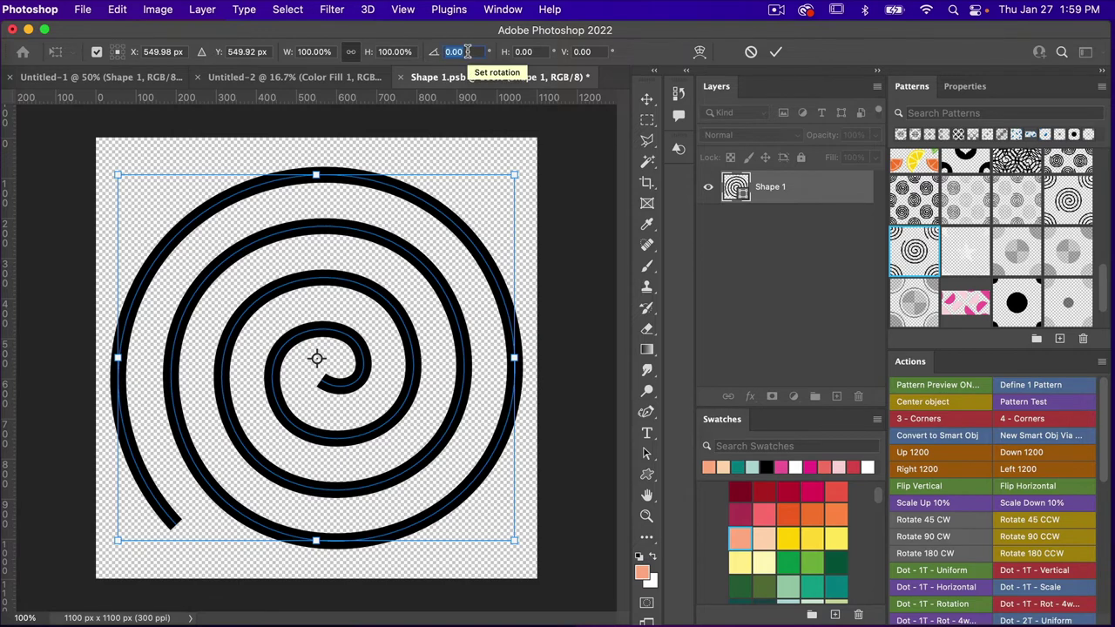
pyautogui.write('90')
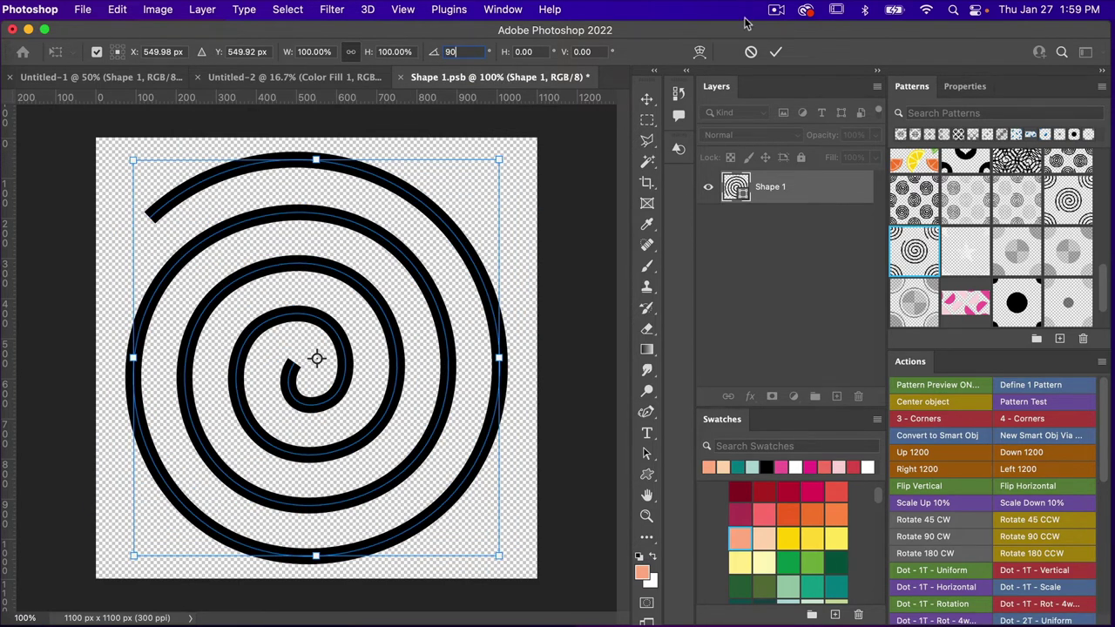
pyautogui.click(776, 53)
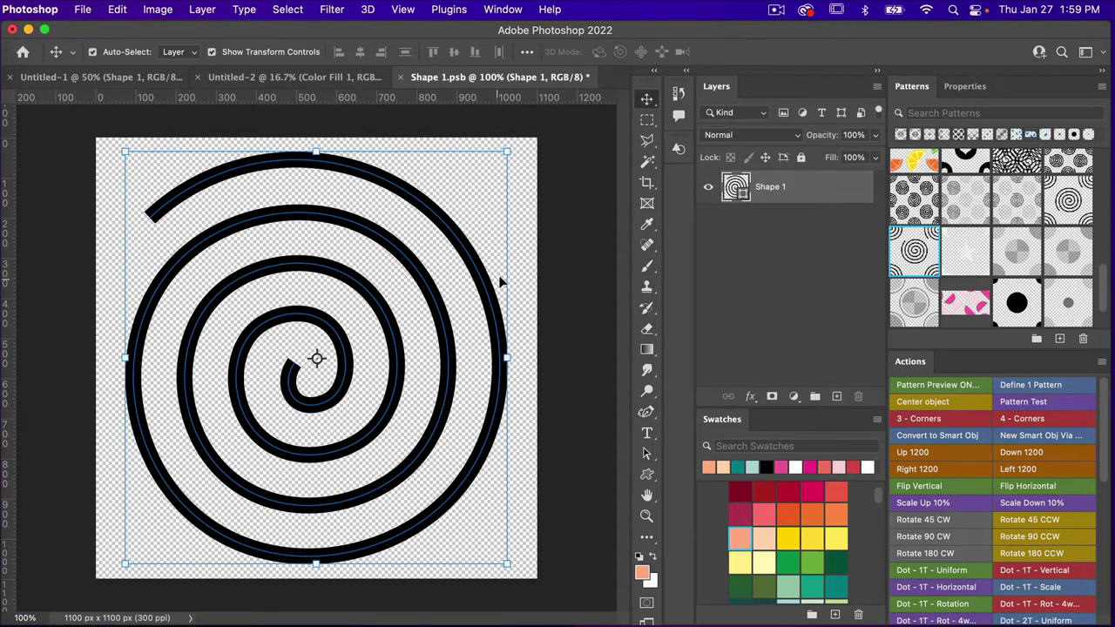
pyautogui.press('super+s')
pyautogui.press('super+w')
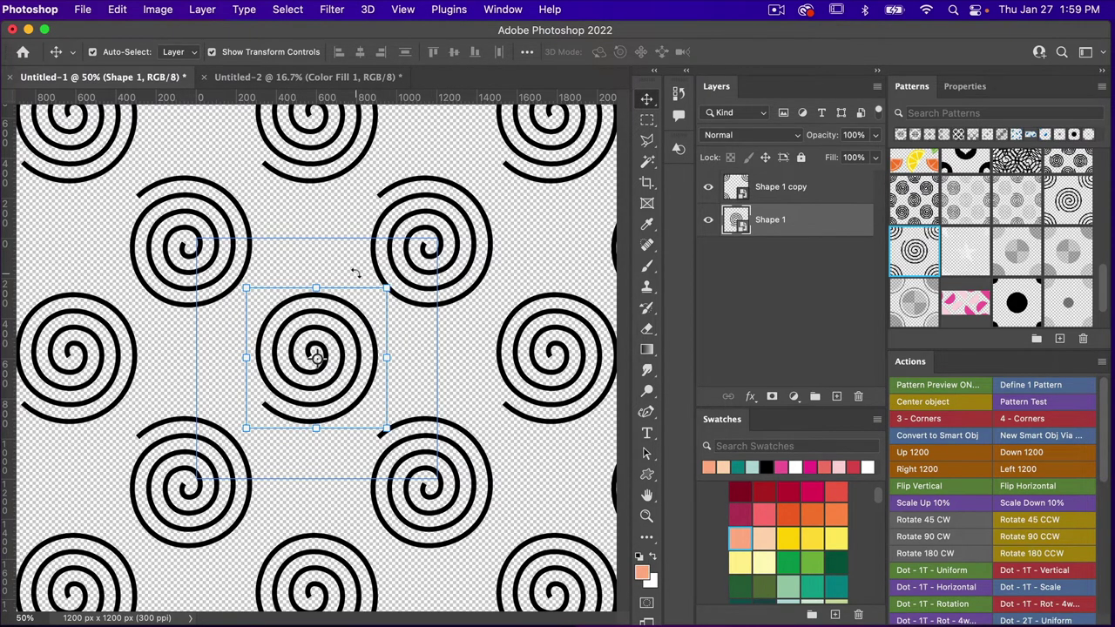
# Define the rotated-spiral tile as a new pattern and apply it to the Pattern Fill 1 layer of the 2-Pattern artboard
pyautogui.click(117, 9)
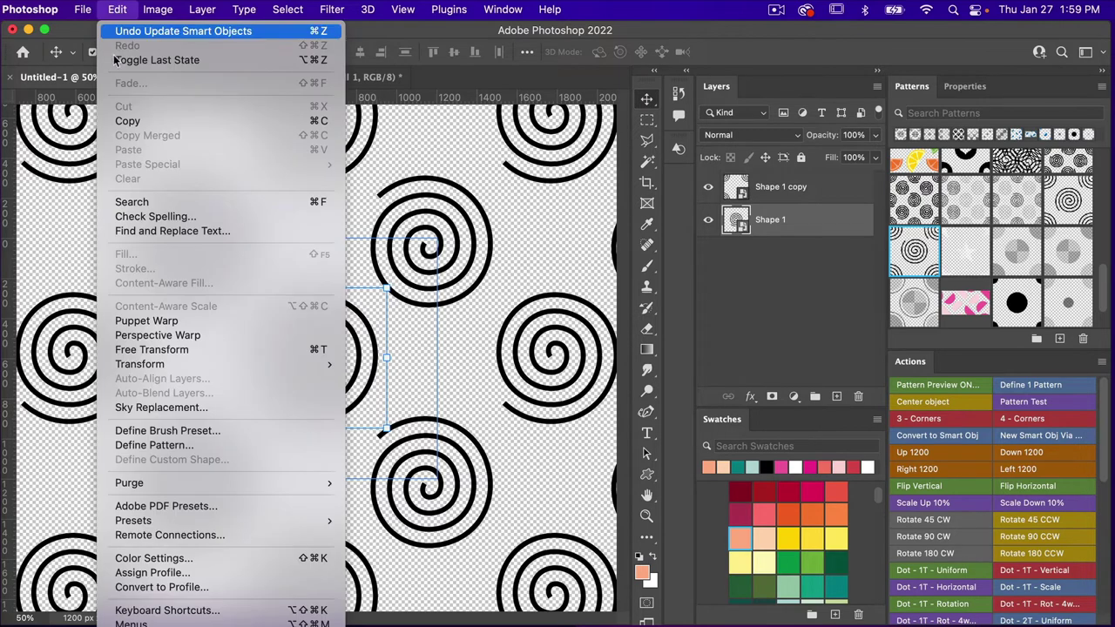
pyautogui.click(153, 445)
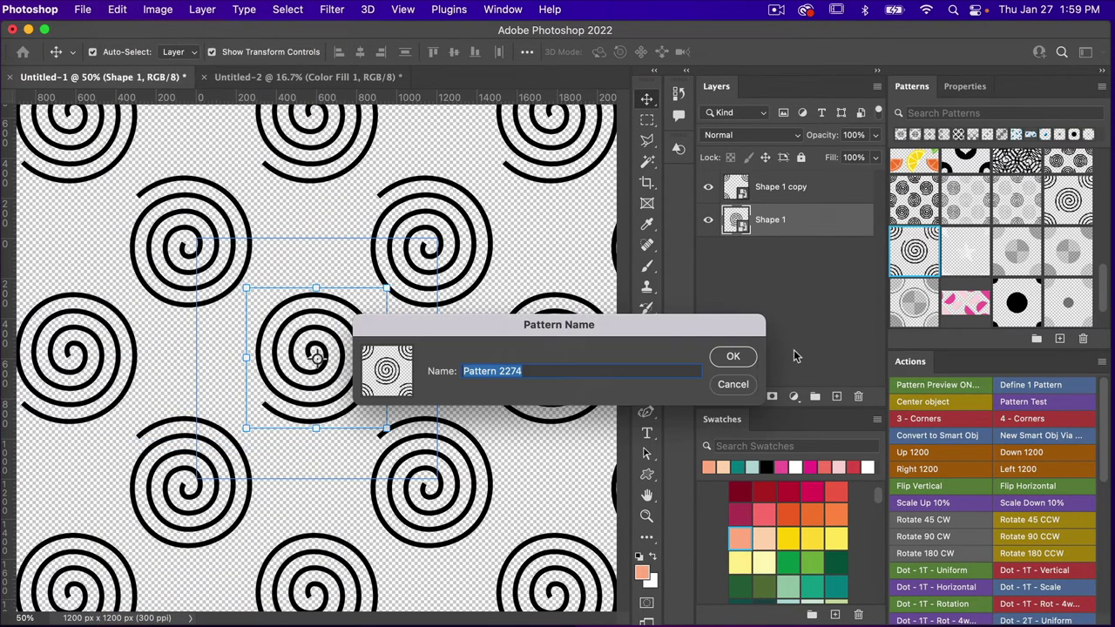
pyautogui.click(733, 357)
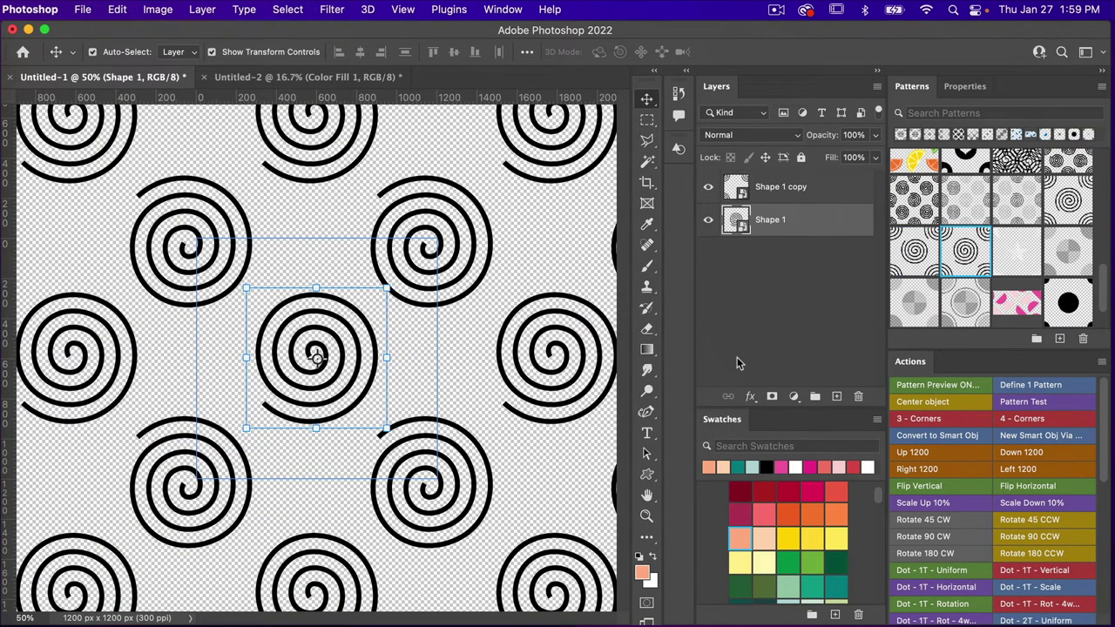
pyautogui.click(327, 80)
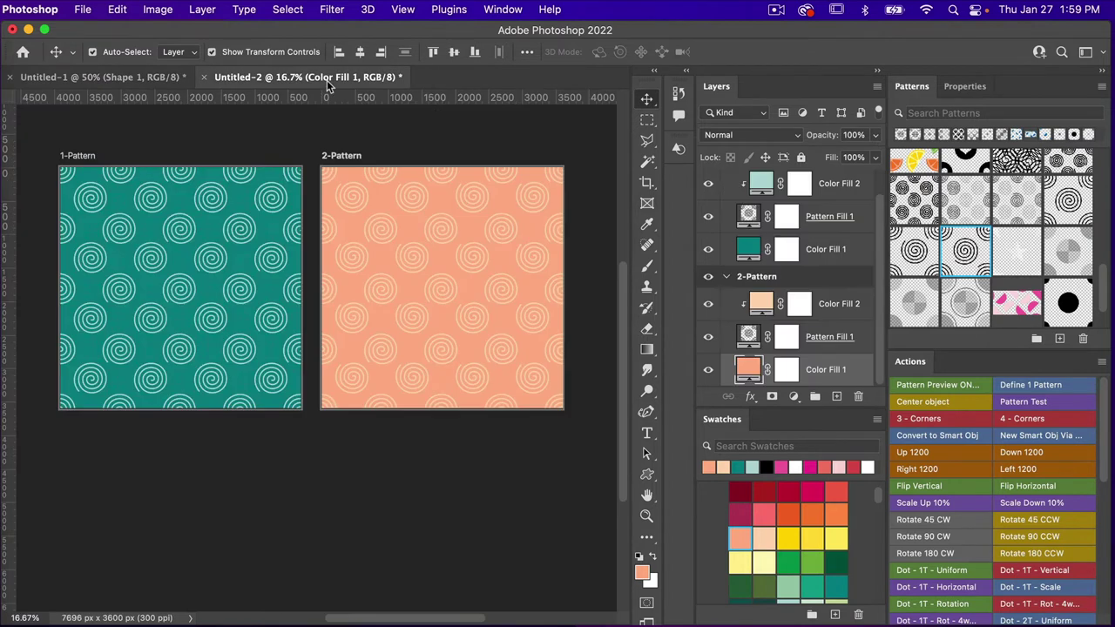
pyautogui.click(833, 343)
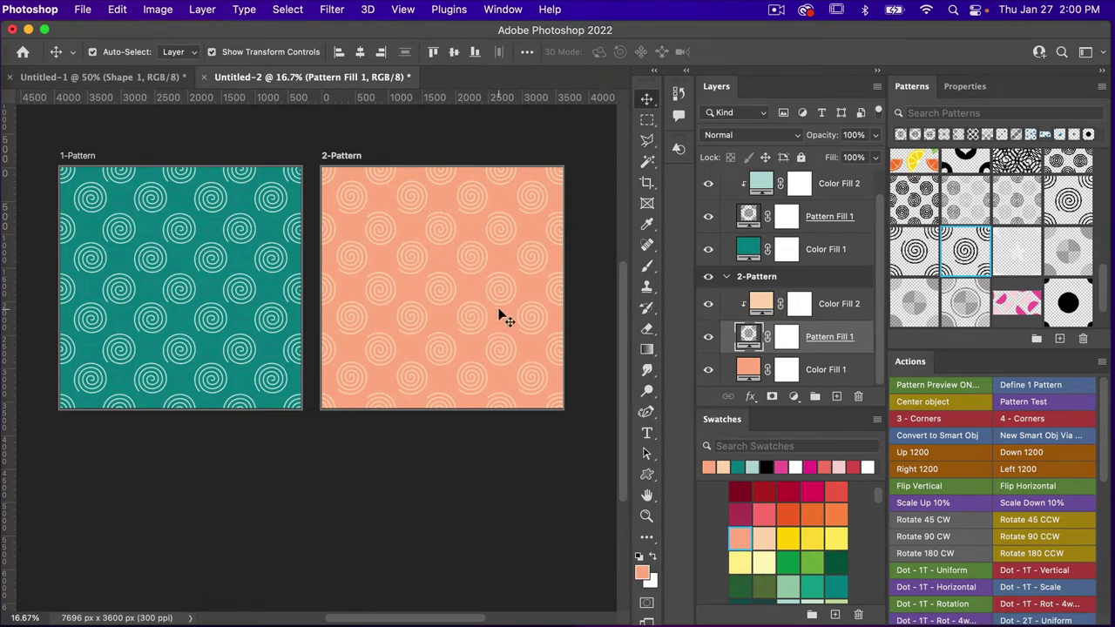
# Return to the Untitled-1 document and turn off Pattern Preview
pyautogui.click(124, 80)
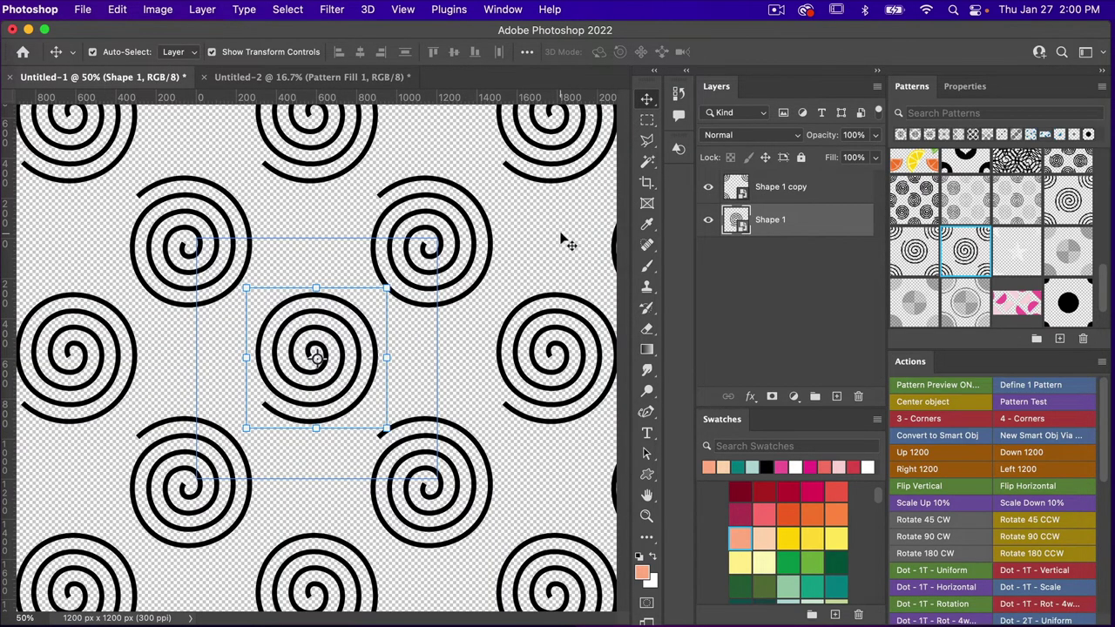
pyautogui.click(403, 11)
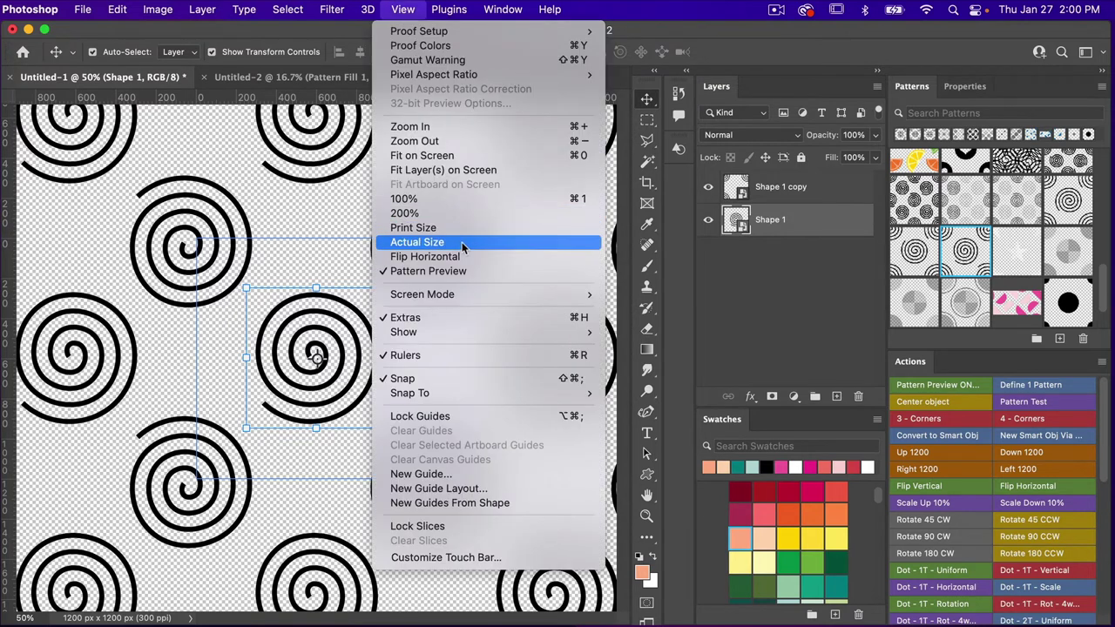
pyautogui.click(427, 271)
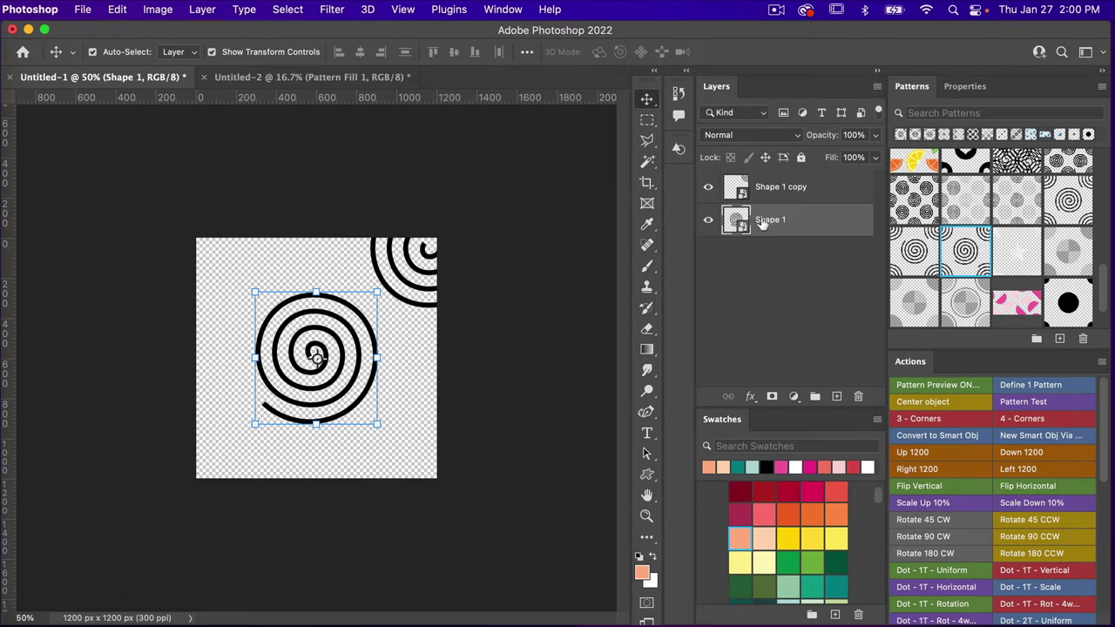
# Delete the Shape 1 layer and move the remaining Shape 1 copy spiral to the centre of the canvas
pyautogui.click(859, 397)
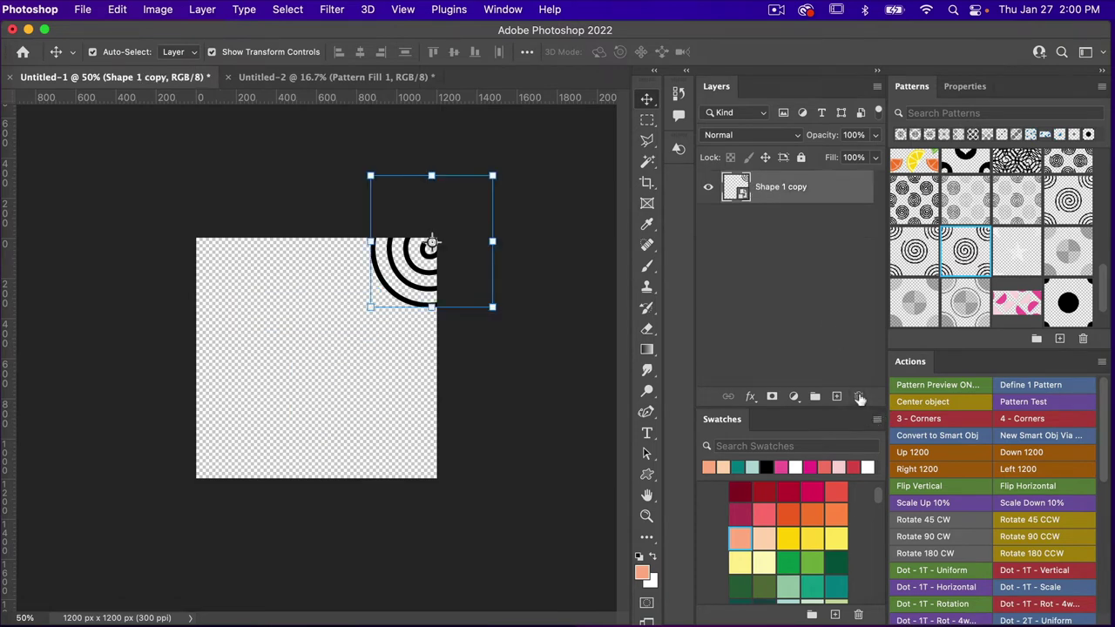
pyautogui.moveTo(431, 273); pyautogui.dragTo(316, 386)
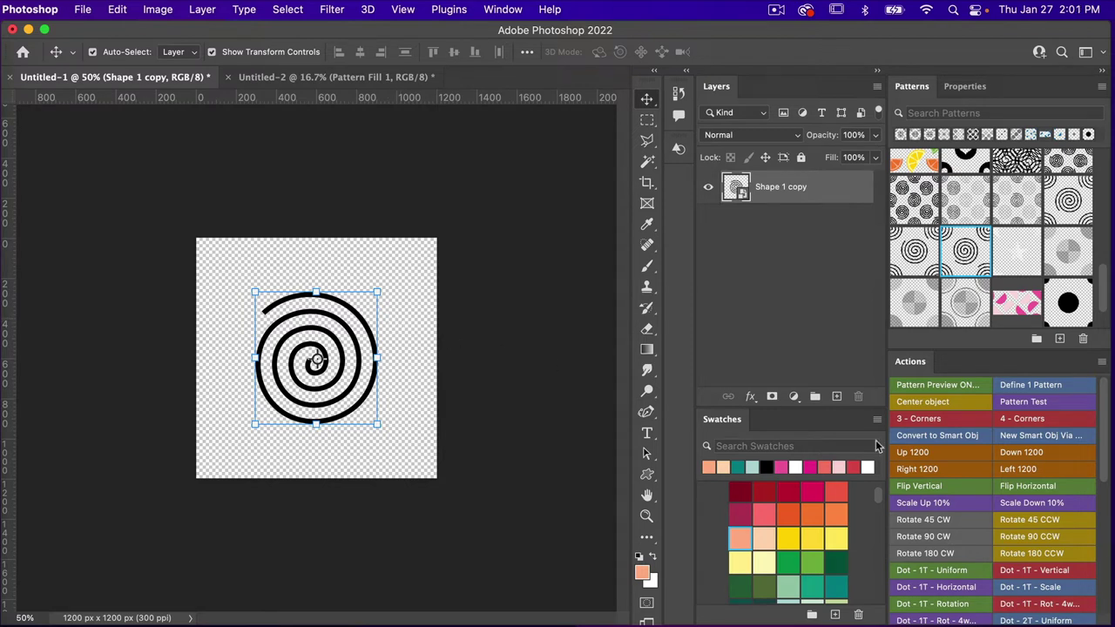
# Turn off Button Mode for the actions so they are shown as a list of sets
pyautogui.scroll(-8, 1006, 485)
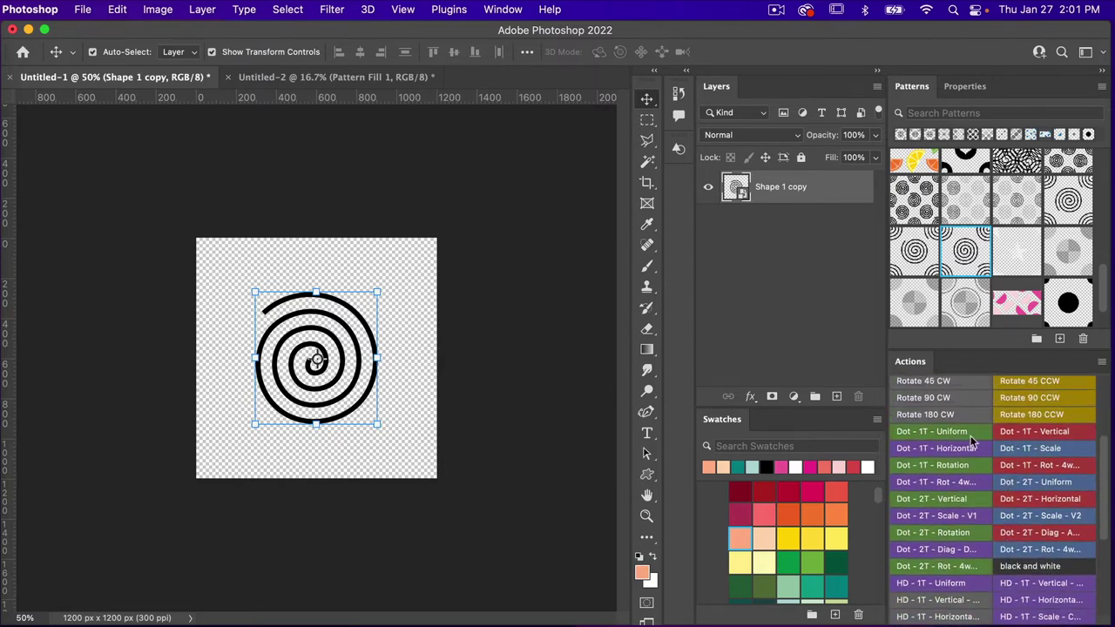
pyautogui.scroll(8, 974, 444)
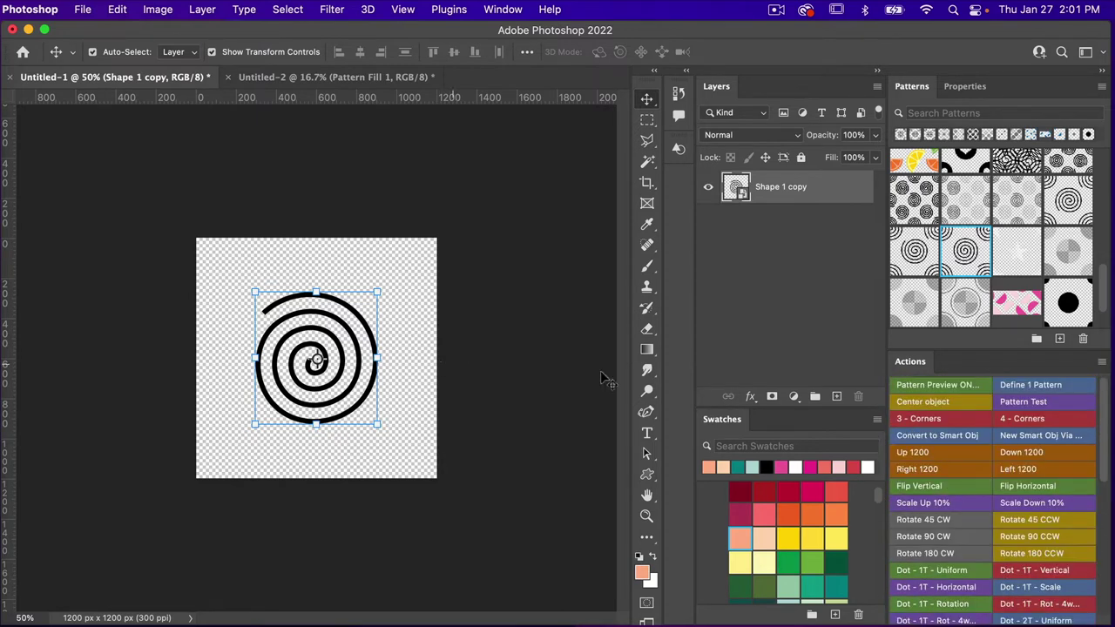
pyautogui.click(1102, 365)
pyautogui.click(922, 109)
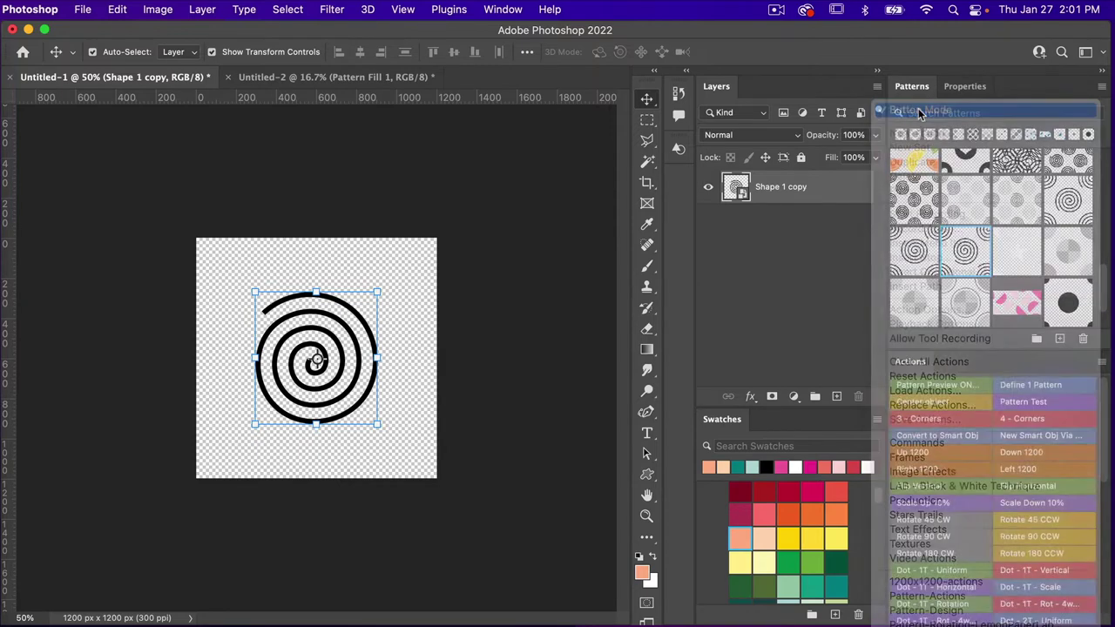
# Collapse the open action sets, including Pattern Design LemonPaperLab, and expand only the Dot-Patterns-1-Object set
pyautogui.scroll(5, 952, 404)
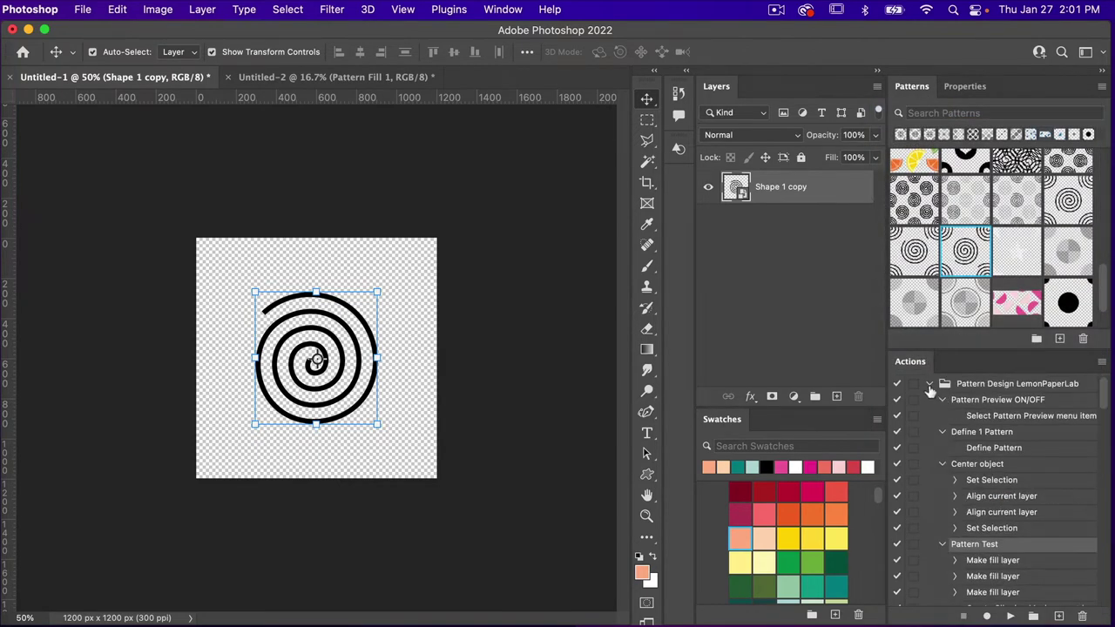
pyautogui.click(929, 385)
pyautogui.click(930, 400)
pyautogui.click(929, 448)
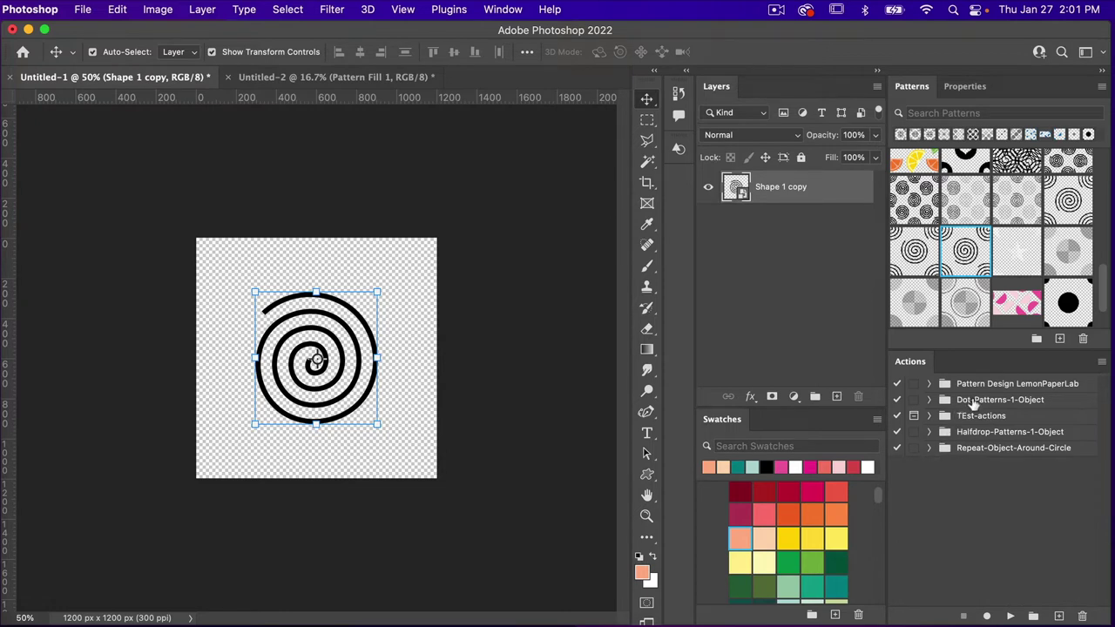
pyautogui.click(929, 401)
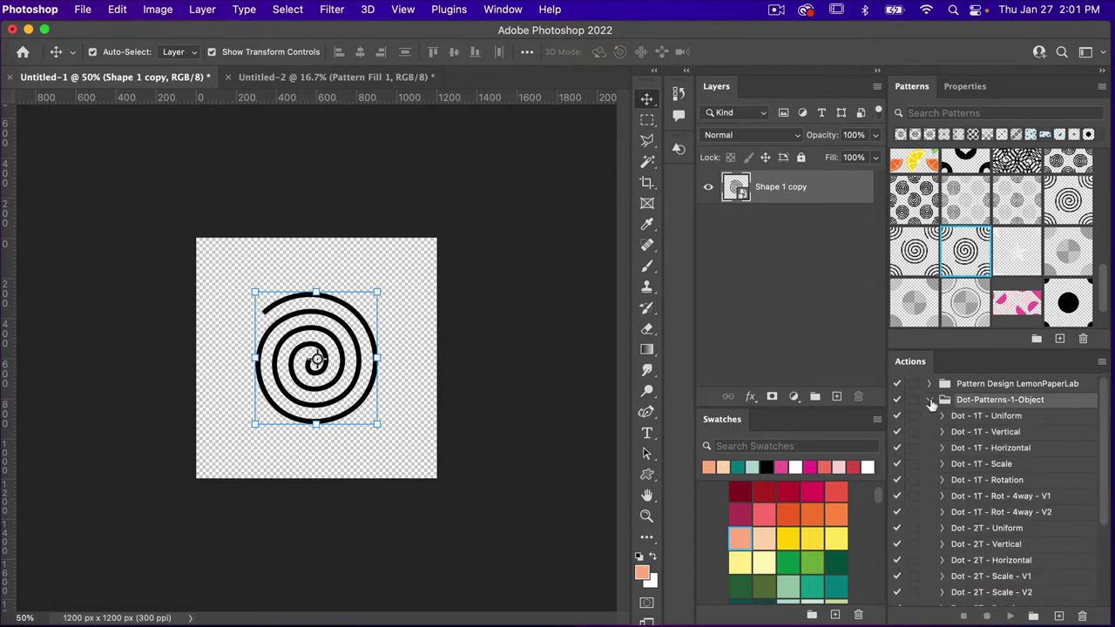
# Shrink the Shape 1 copy spiral, keeping it centred on the canvas, and run the Dot - 2T - Rot - 4way - V2 action on it
pyautogui.scroll(-5, 1012, 510)
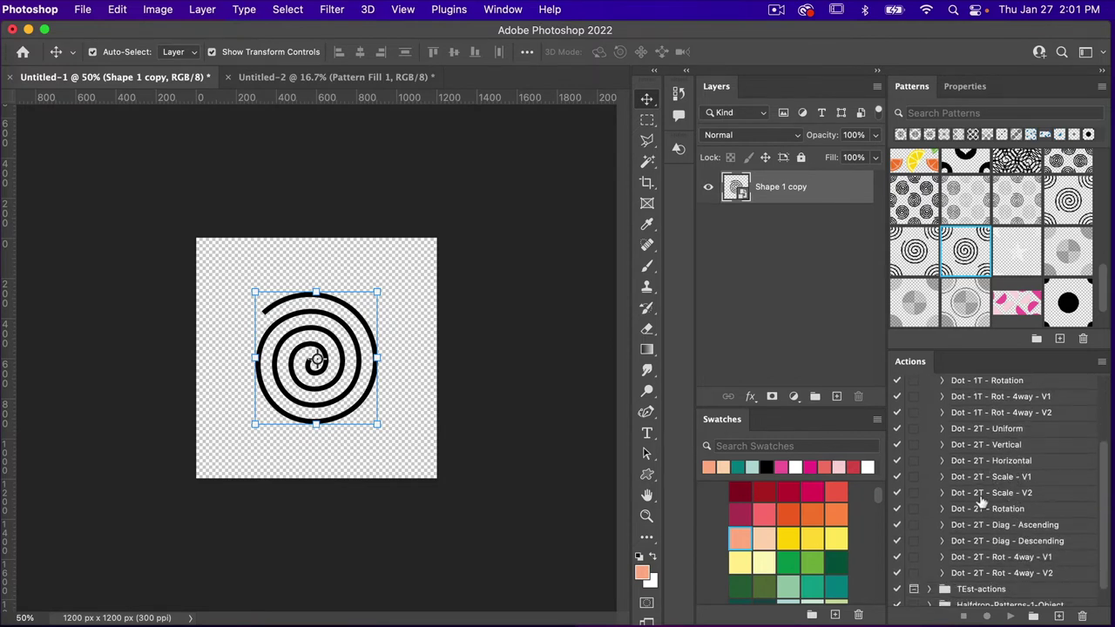
pyautogui.click(993, 557)
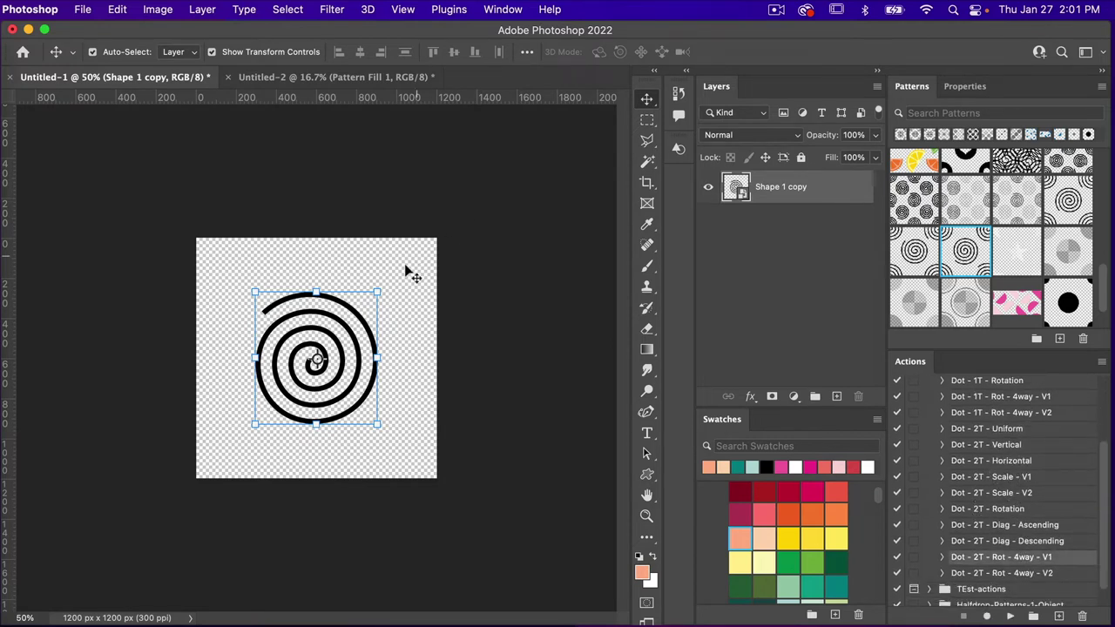
pyautogui.press('super+t')
pyautogui.moveTo(376, 293); pyautogui.dragTo(348, 327)
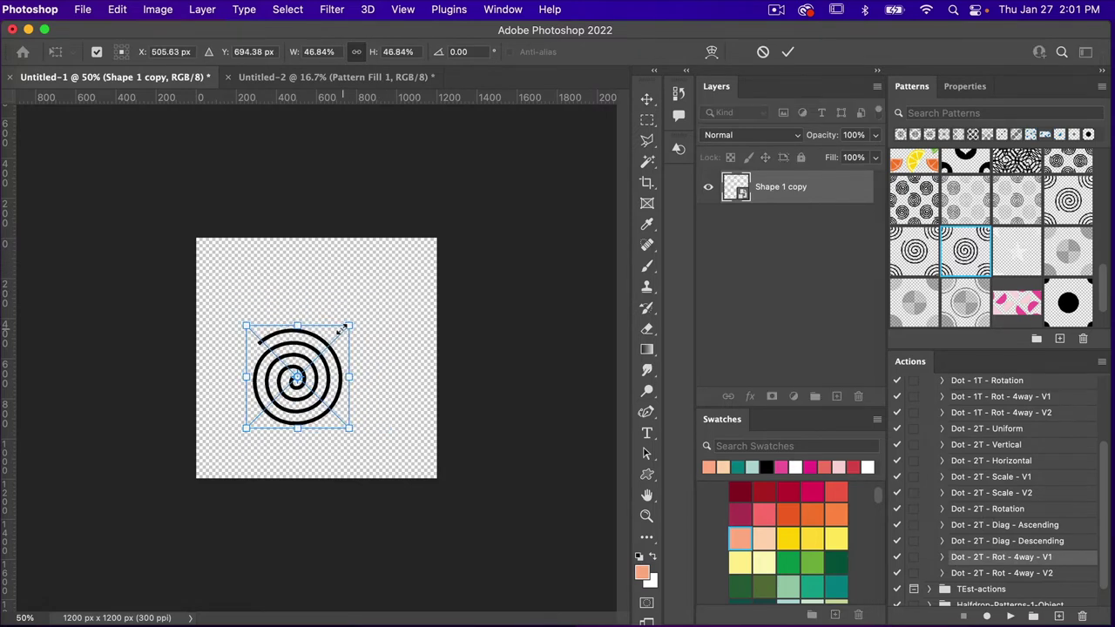
pyautogui.click(787, 52)
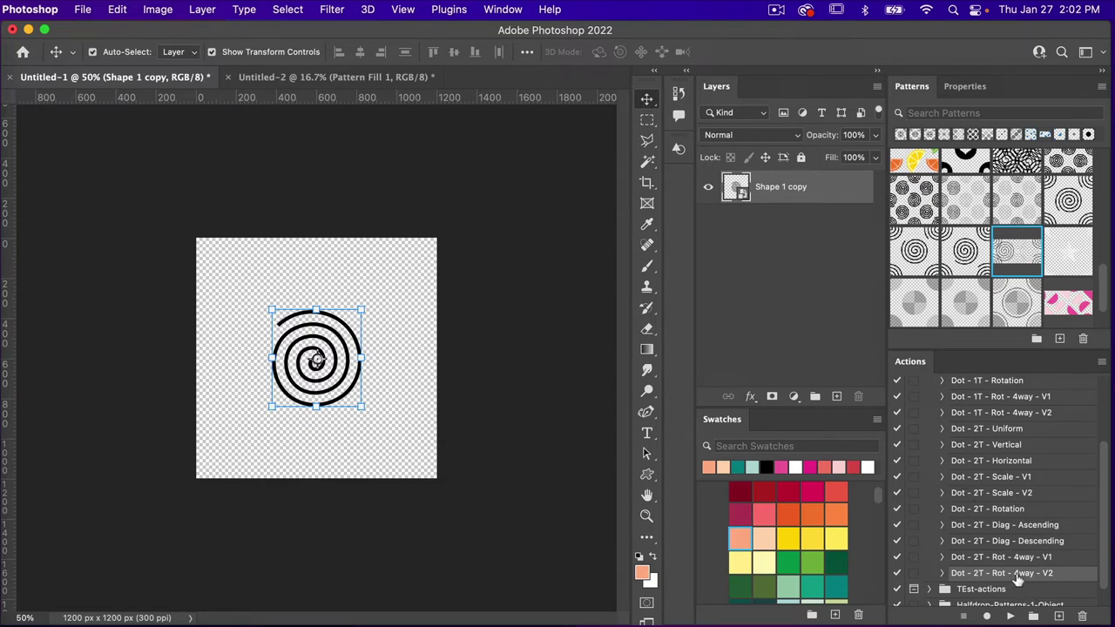
pyautogui.click(1009, 616)
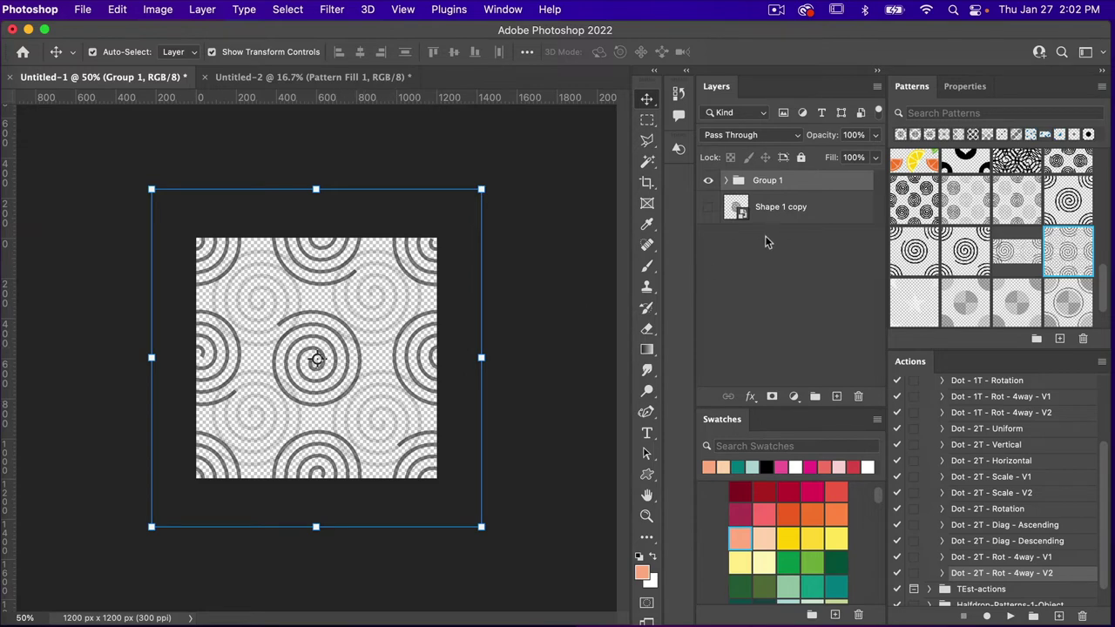
# Open the Shape 1 copy smart object, scale its spiral to 80% proportionally, then save and close it
pyautogui.doubleClick(743, 214)
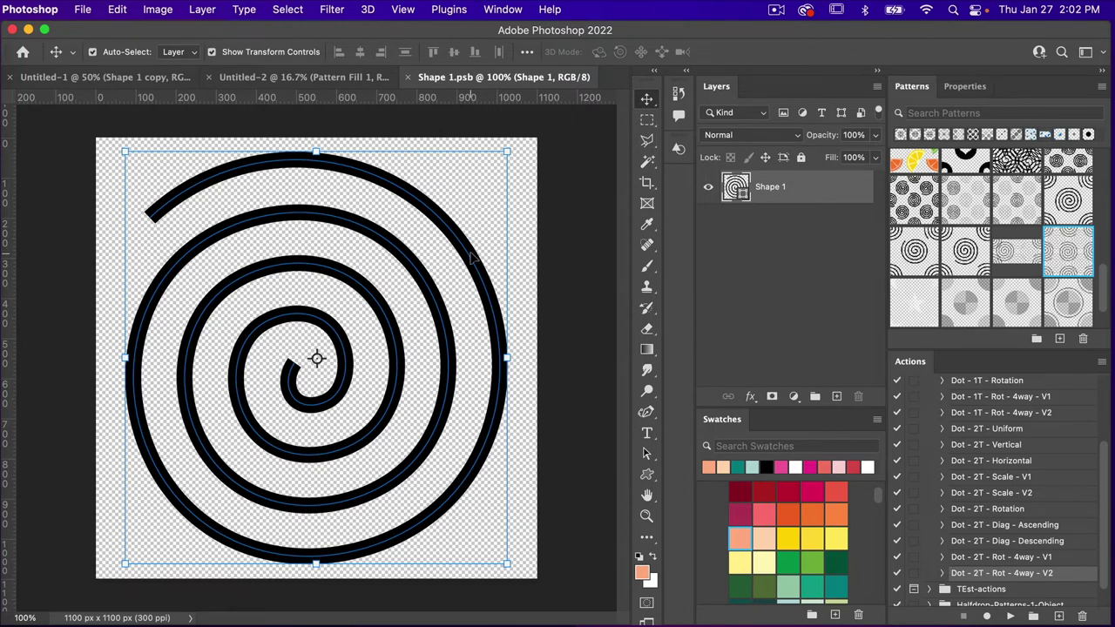
pyautogui.press('super+t')
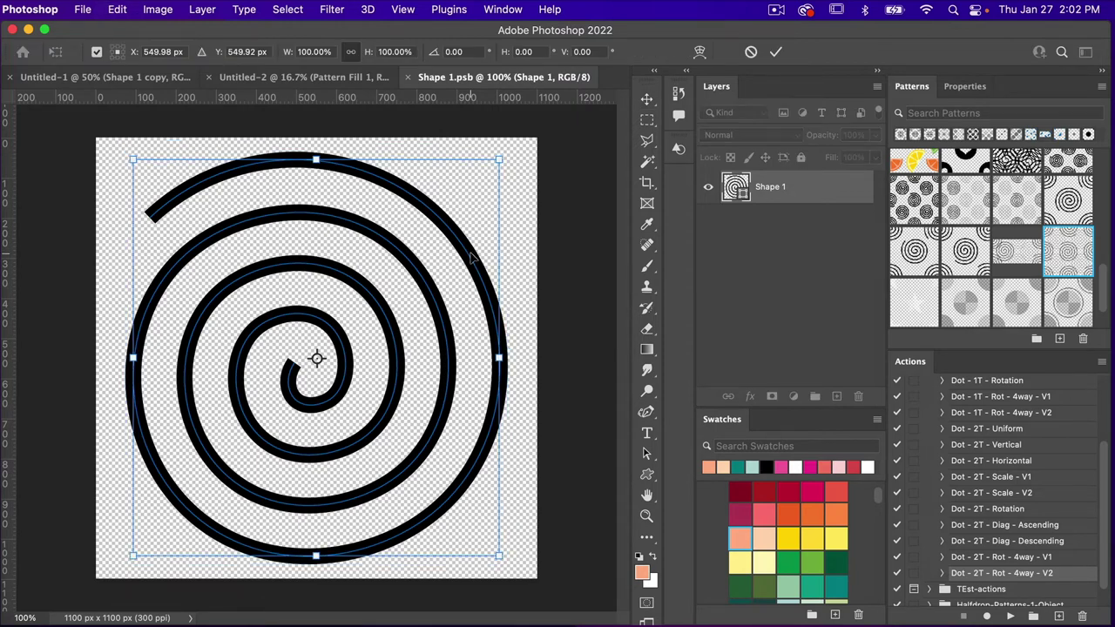
pyautogui.click(352, 51)
pyautogui.click(313, 52)
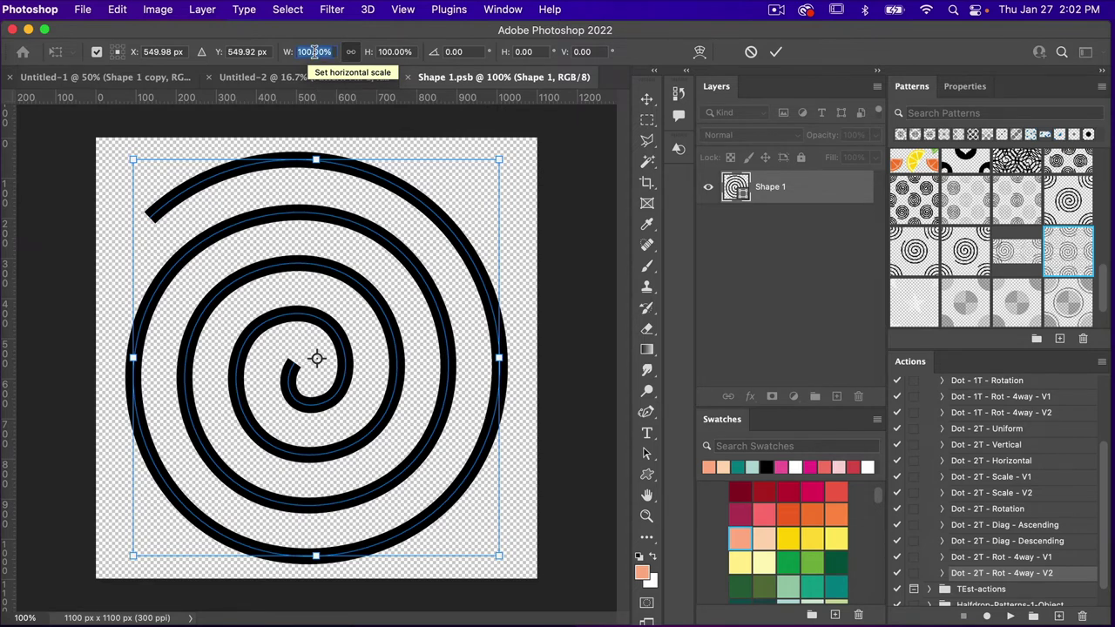
pyautogui.write('80')
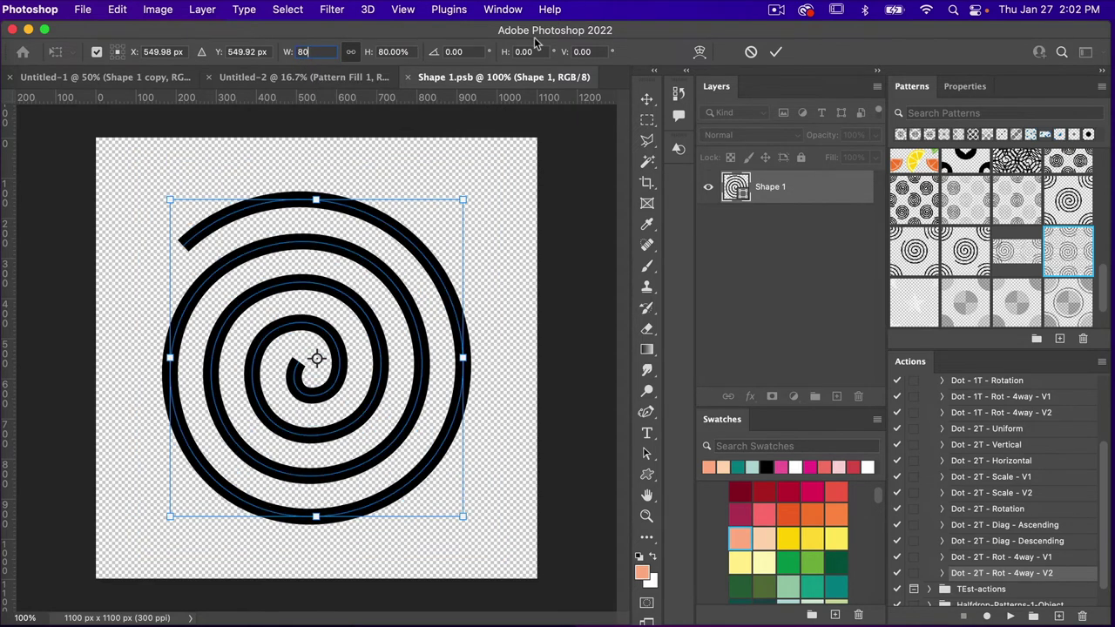
pyautogui.click(775, 52)
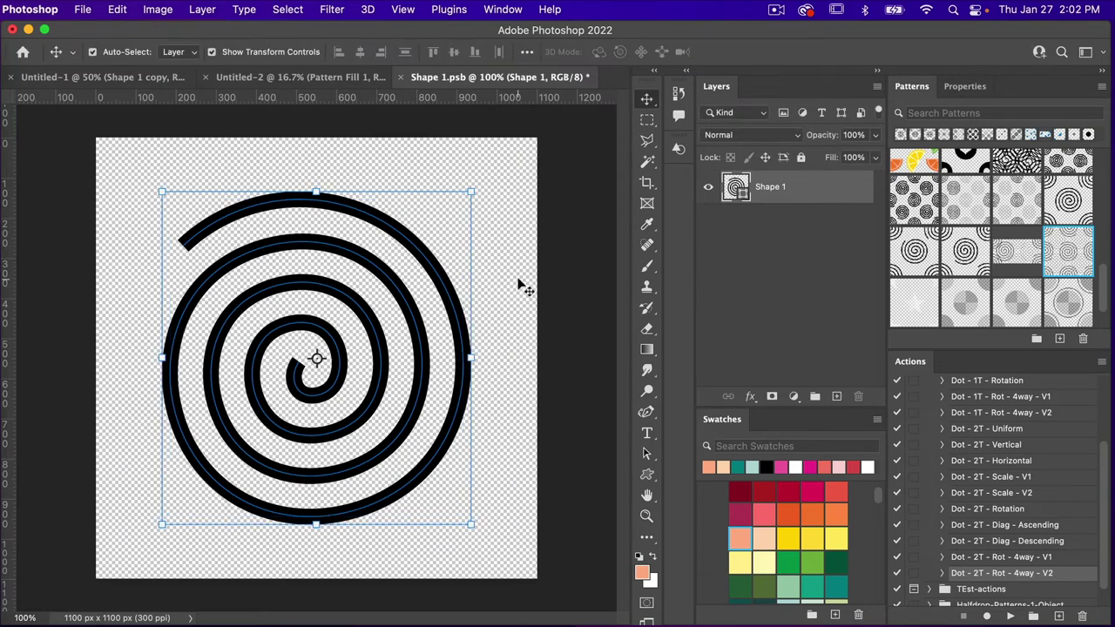
pyautogui.press('super+s')
pyautogui.press('super+w')
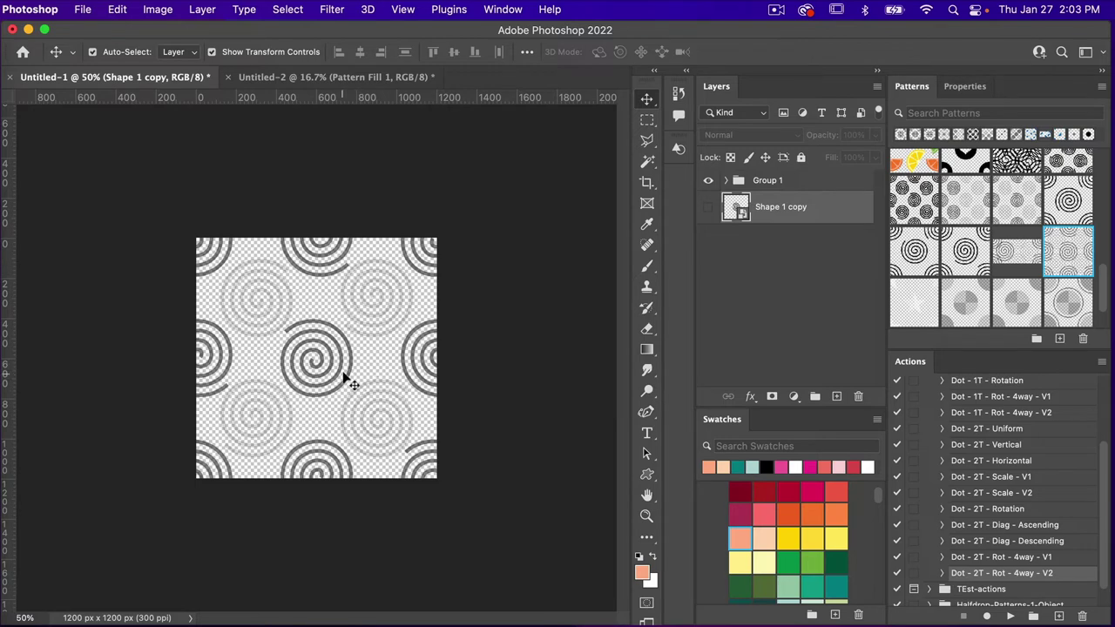
# Define the updated spiral tile as a pattern under its default name and apply it to the 1-Pattern artboard's Pattern Fill 1 in Untitled-2
pyautogui.click(118, 12)
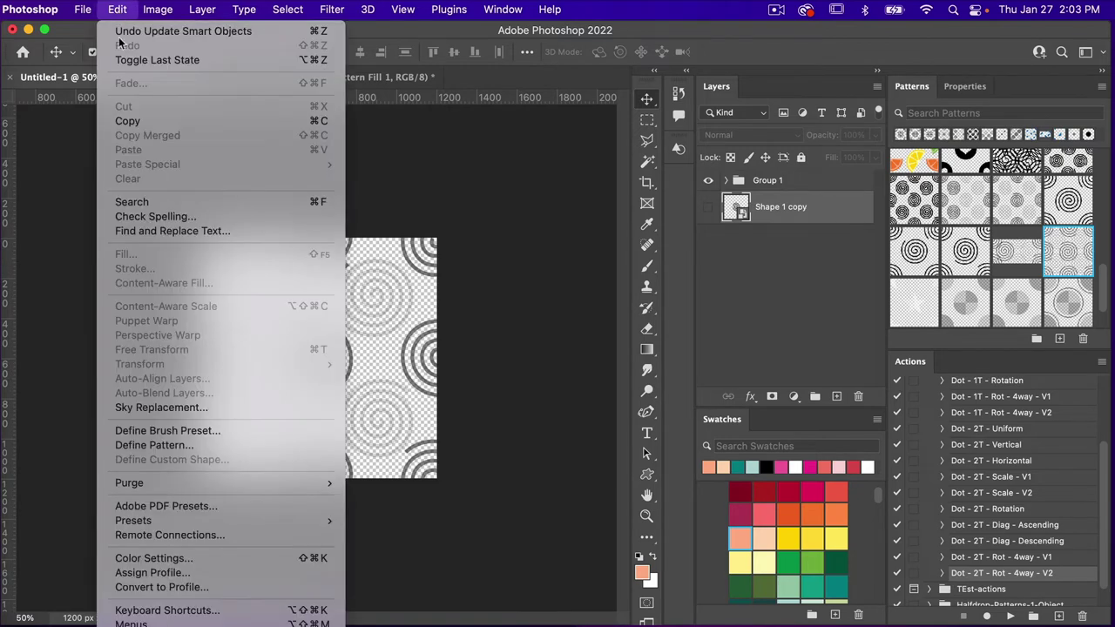
pyautogui.click(141, 445)
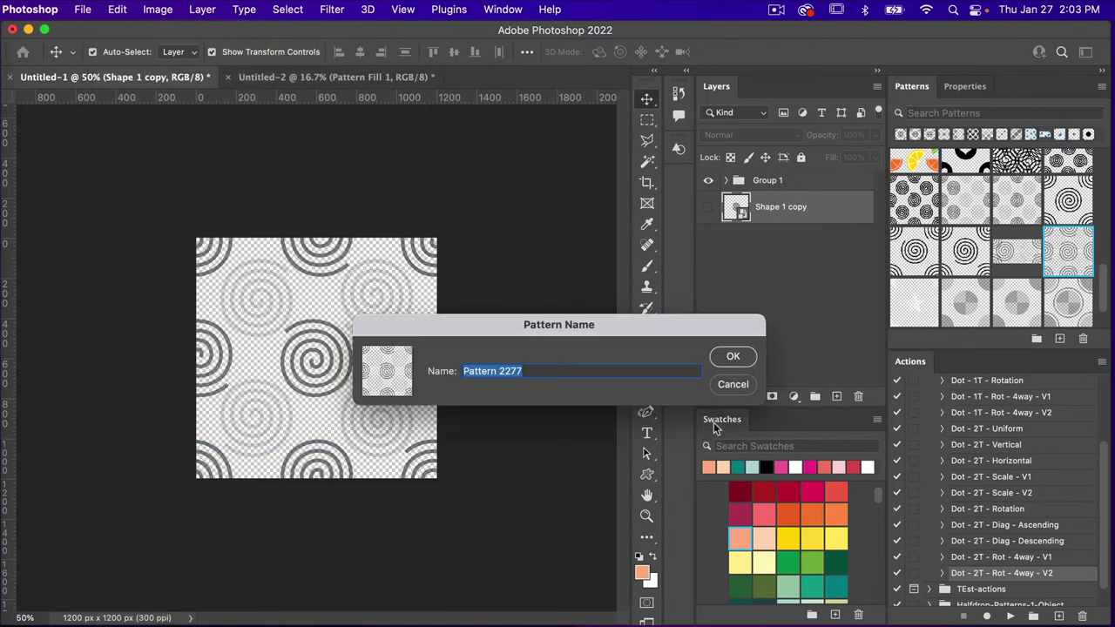
pyautogui.click(733, 358)
pyautogui.click(361, 78)
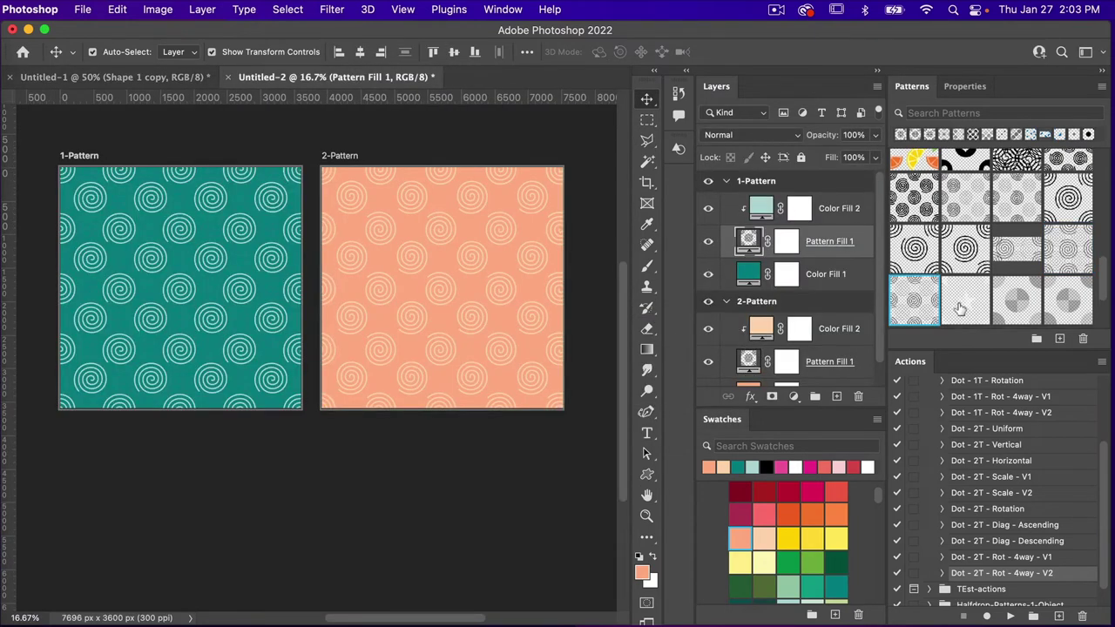
pyautogui.click(916, 302)
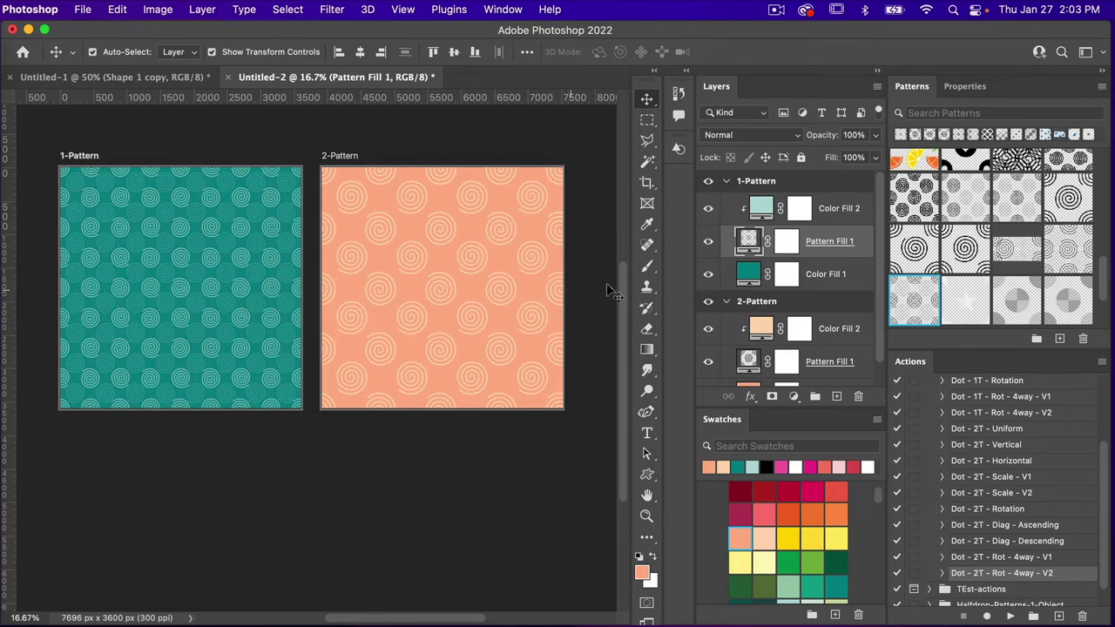
# Set the scale of the 1-Pattern artboard's Pattern Fill 1 to 100%
pyautogui.doubleClick(749, 241)
pyautogui.doubleClick(713, 322)
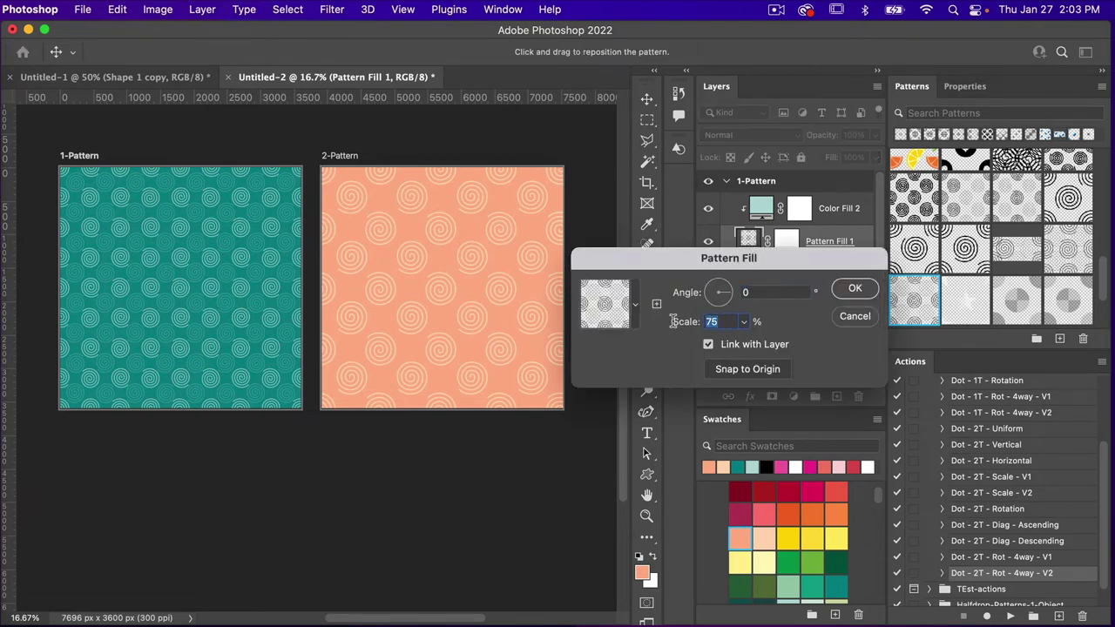
pyautogui.write('100')
pyautogui.click(854, 289)
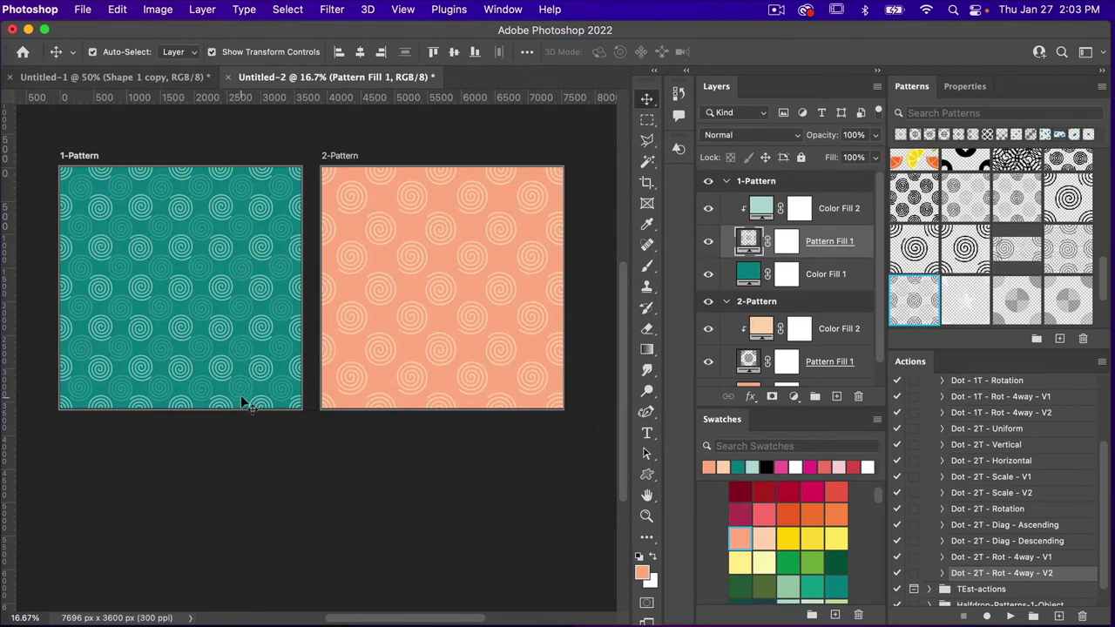
# Return to Untitled-1, reopen the Shape 1 copy smart object, scale its spiral by another 80%, then save and close it
pyautogui.click(177, 77)
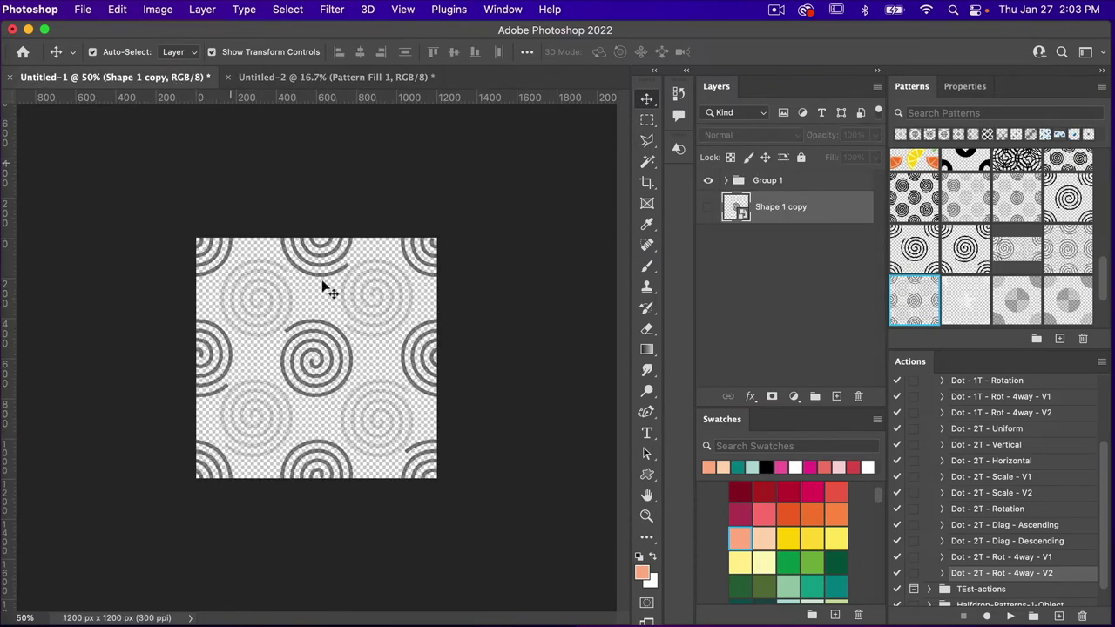
pyautogui.doubleClick(742, 214)
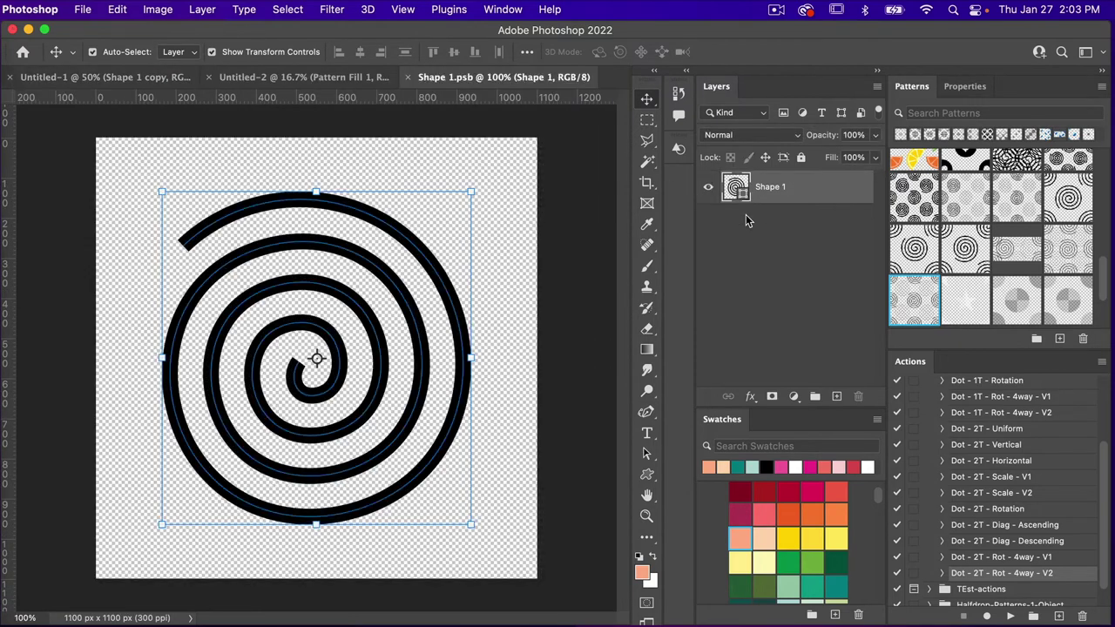
pyautogui.press('super+t')
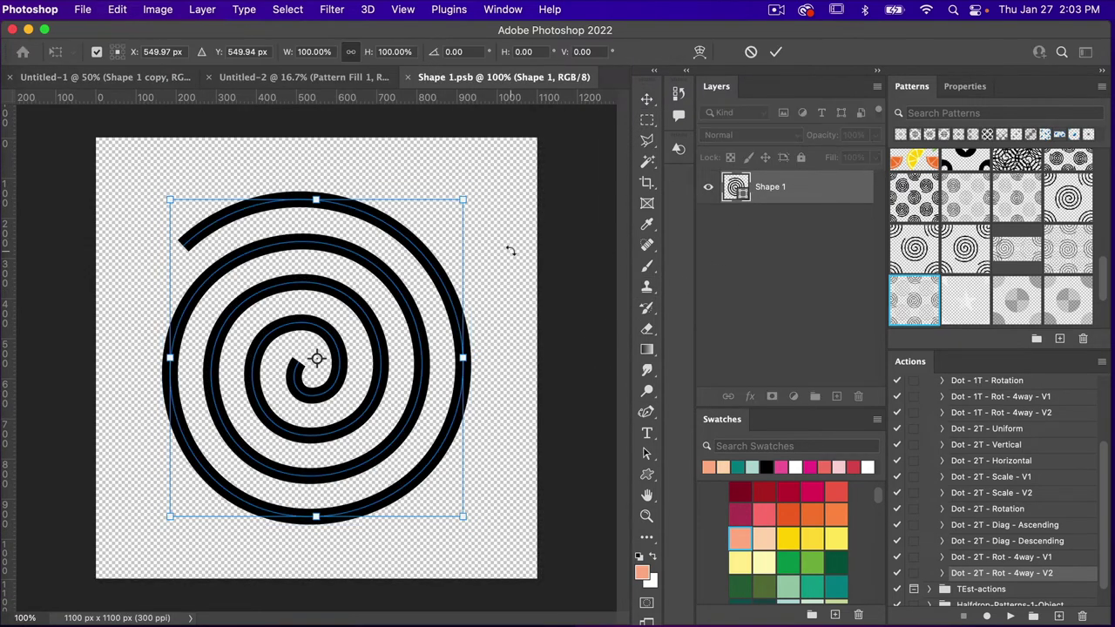
pyautogui.click(315, 51)
pyautogui.write('80')
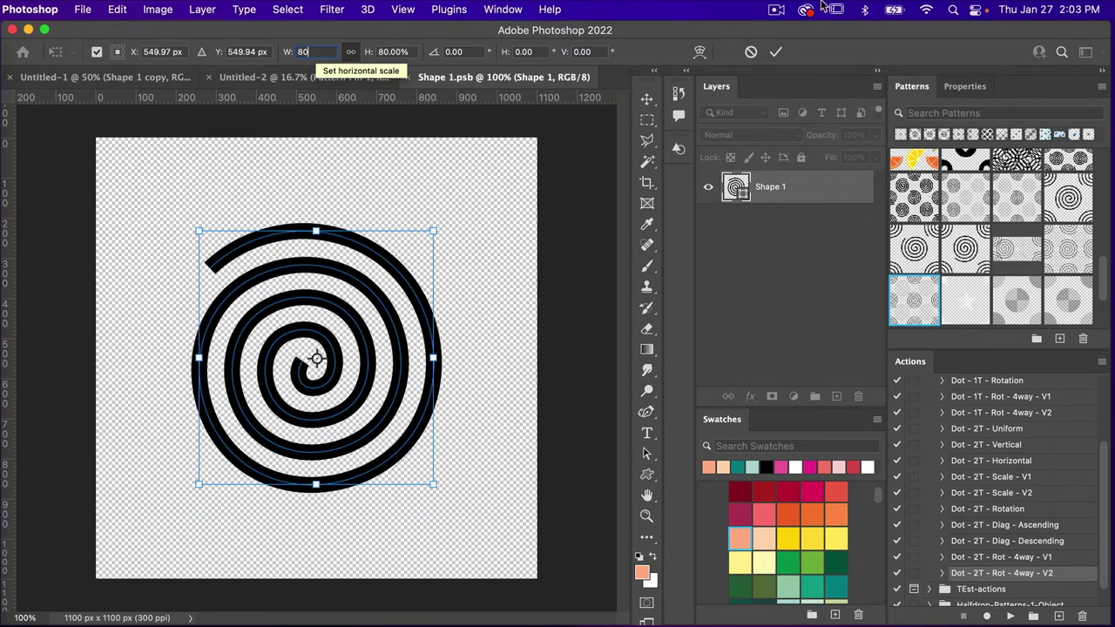
pyautogui.click(775, 51)
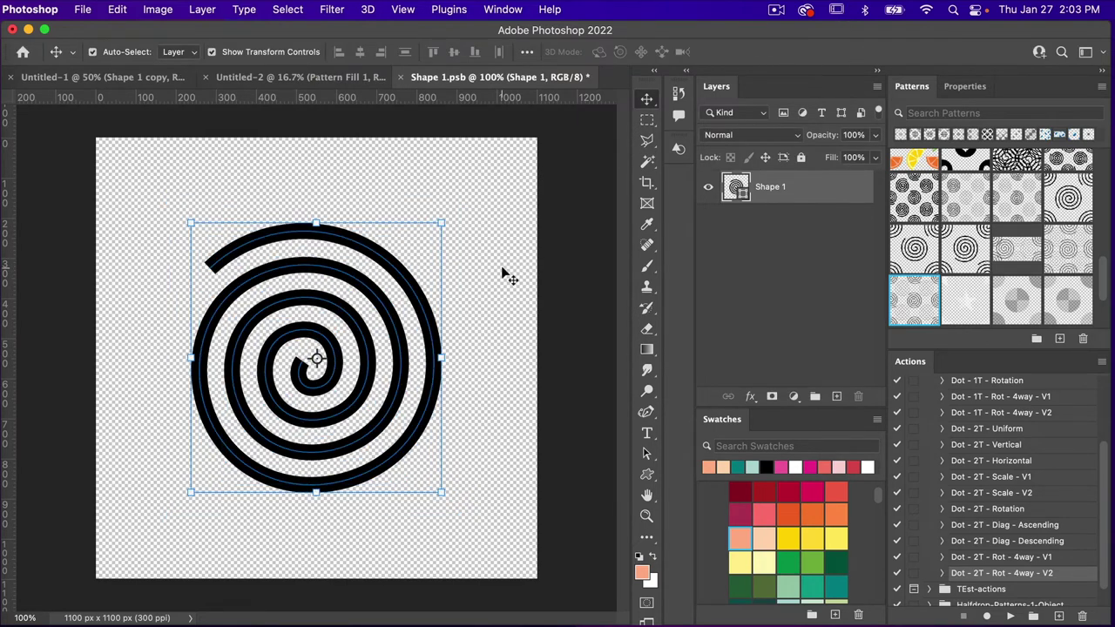
pyautogui.press('super+s')
pyautogui.press('super')
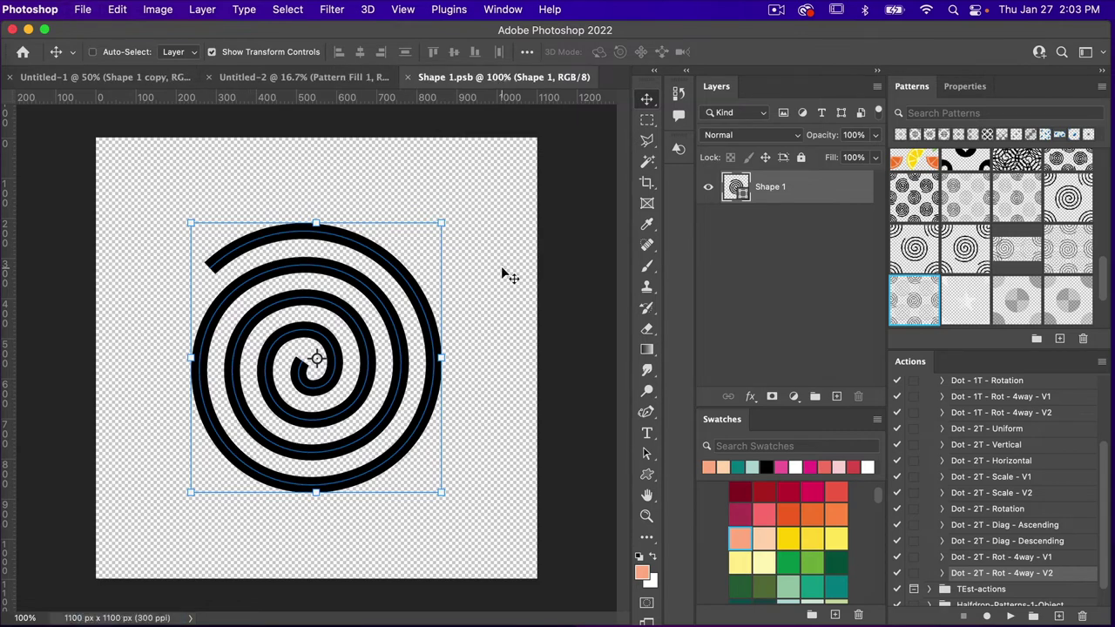
pyautogui.press('super+w')
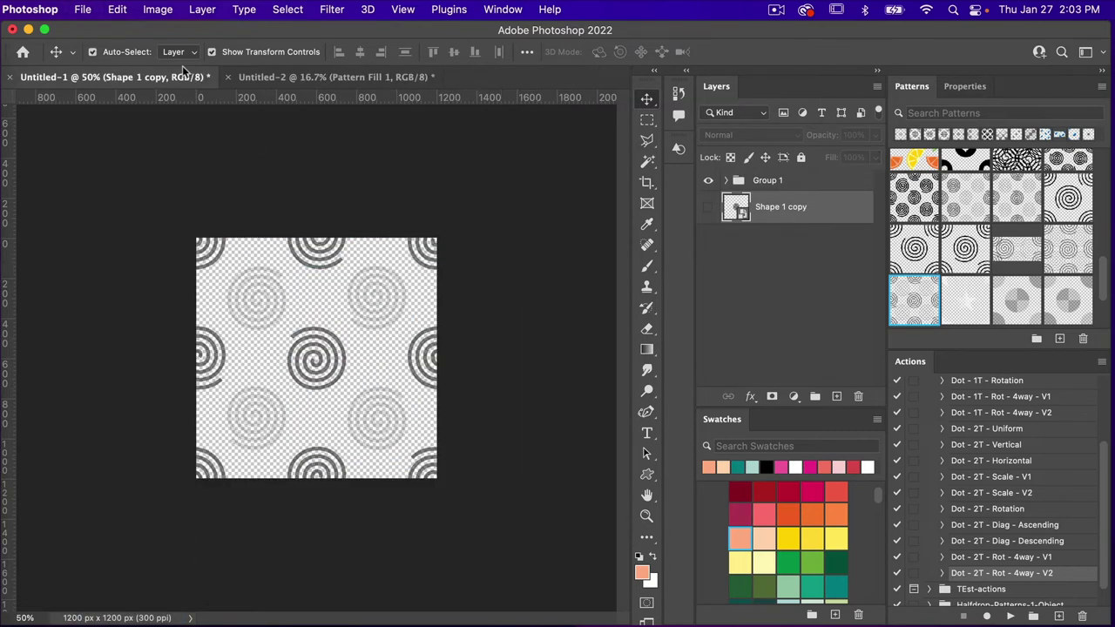
# Define the more widely spaced spiral tile as a new pattern and swap it into the 1-Pattern artboard's Pattern Fill 1 in Untitled-2
pyautogui.click(118, 10)
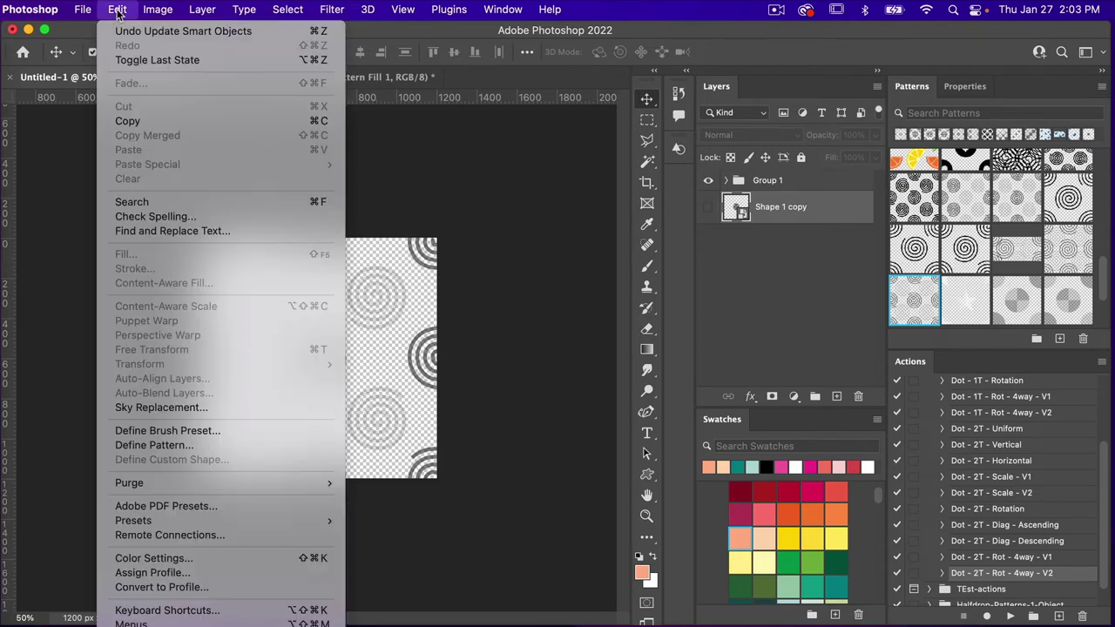
pyautogui.click(160, 445)
pyautogui.click(734, 356)
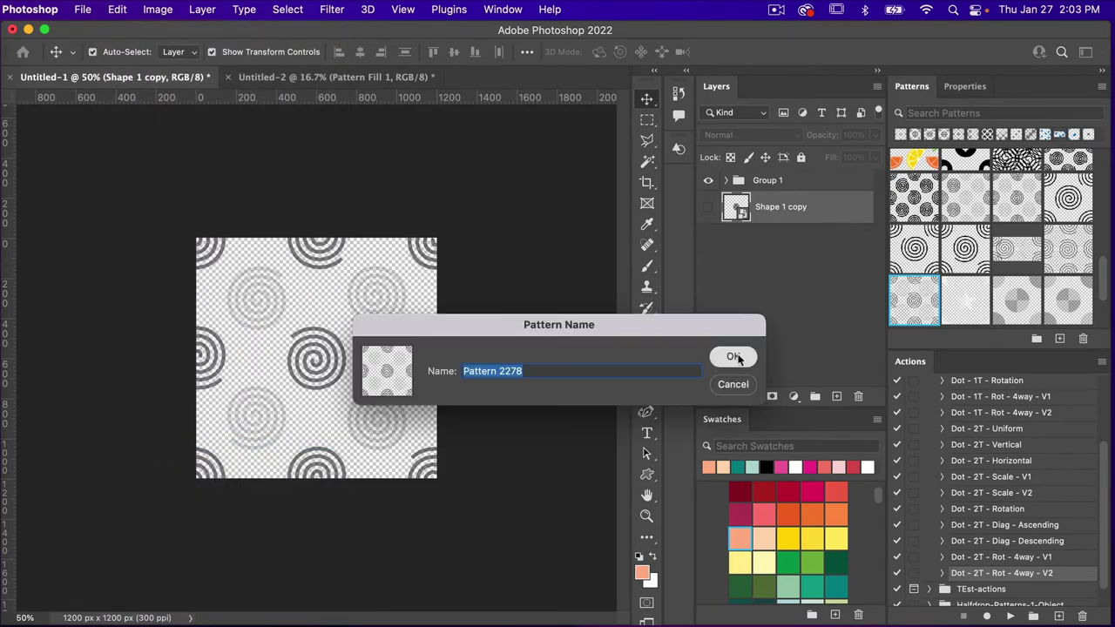
pyautogui.click(390, 81)
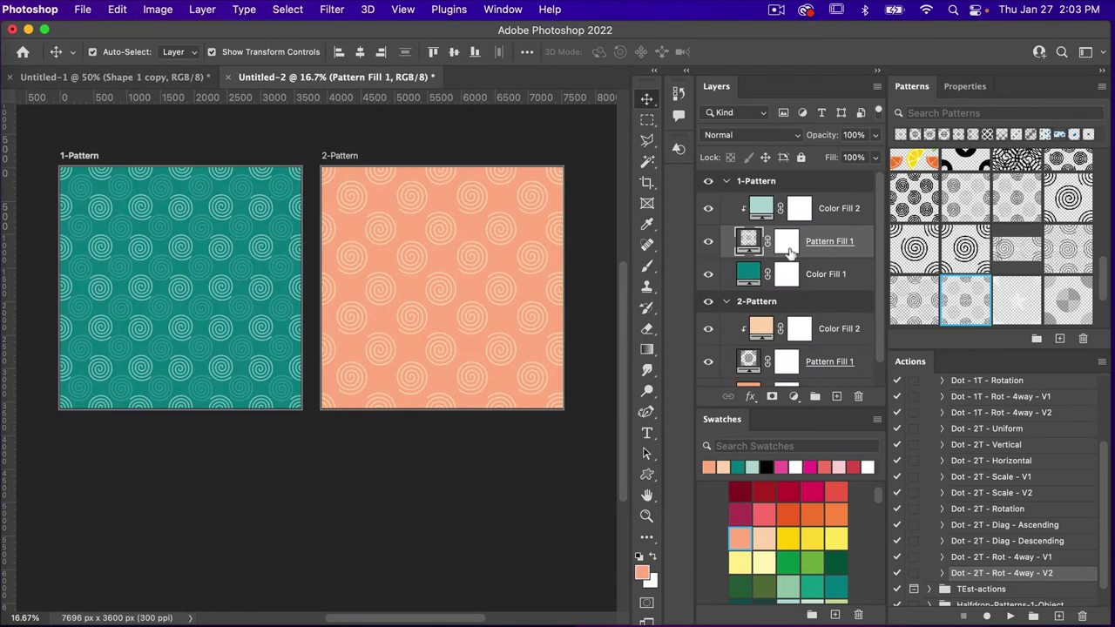
pyautogui.click(962, 299)
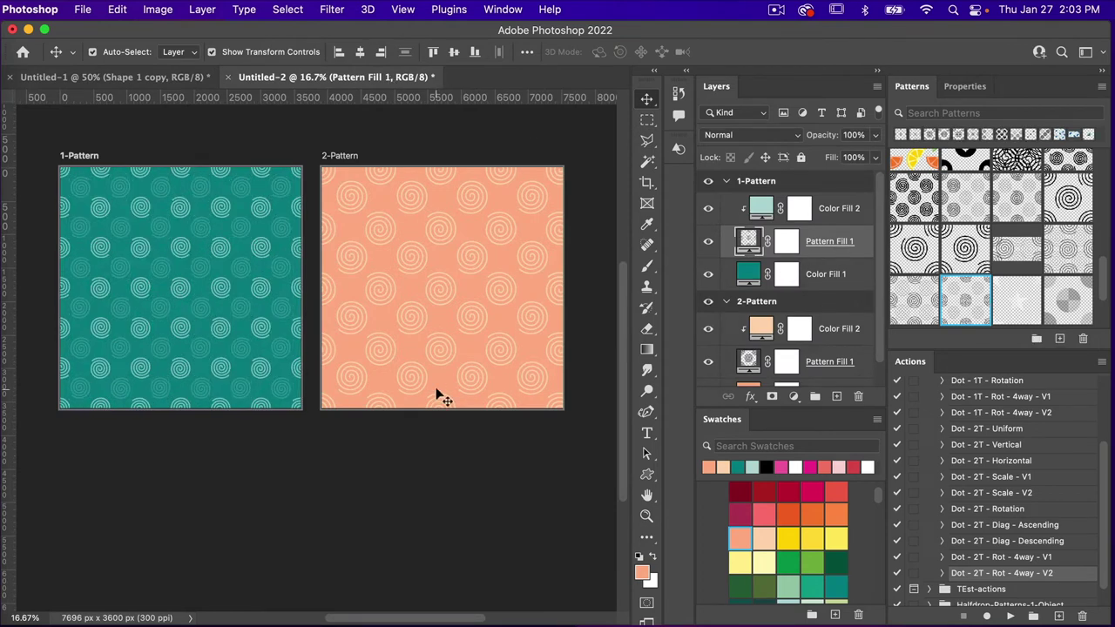
# Open Export As for Untitled-2, select both the 2-Pattern and 1-Pattern artboards, and set the file name suffix to "-spiral"
pyautogui.scroll(2, 270, 364)
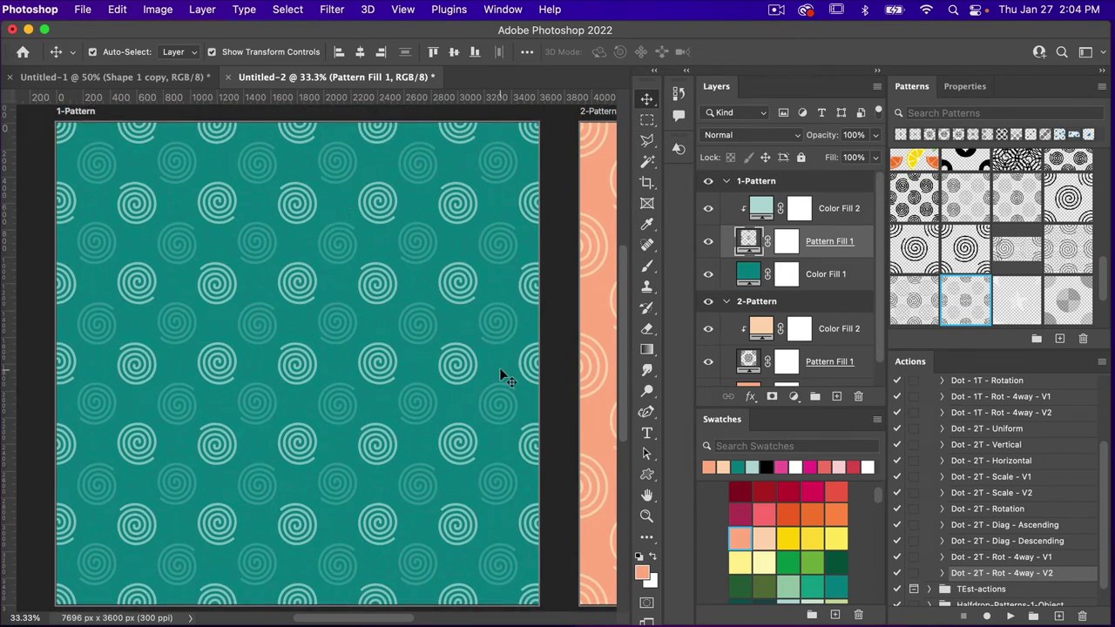
pyautogui.scroll(-2, 503, 376)
pyautogui.hscroll(3, 500, 375)
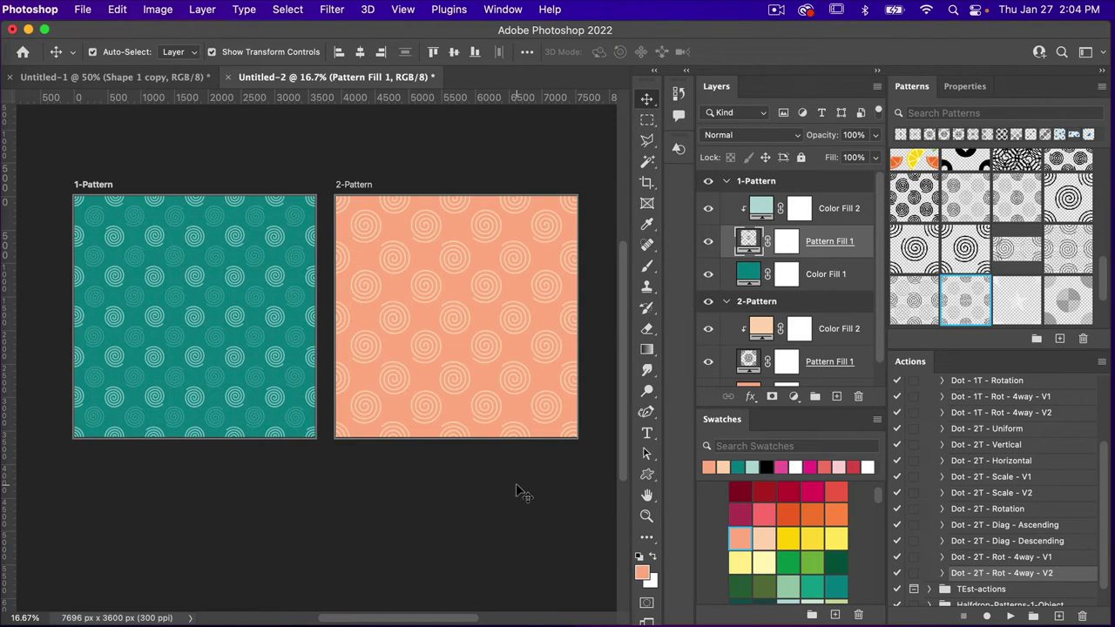
pyautogui.click(83, 10)
pyautogui.moveTo(112, 238)
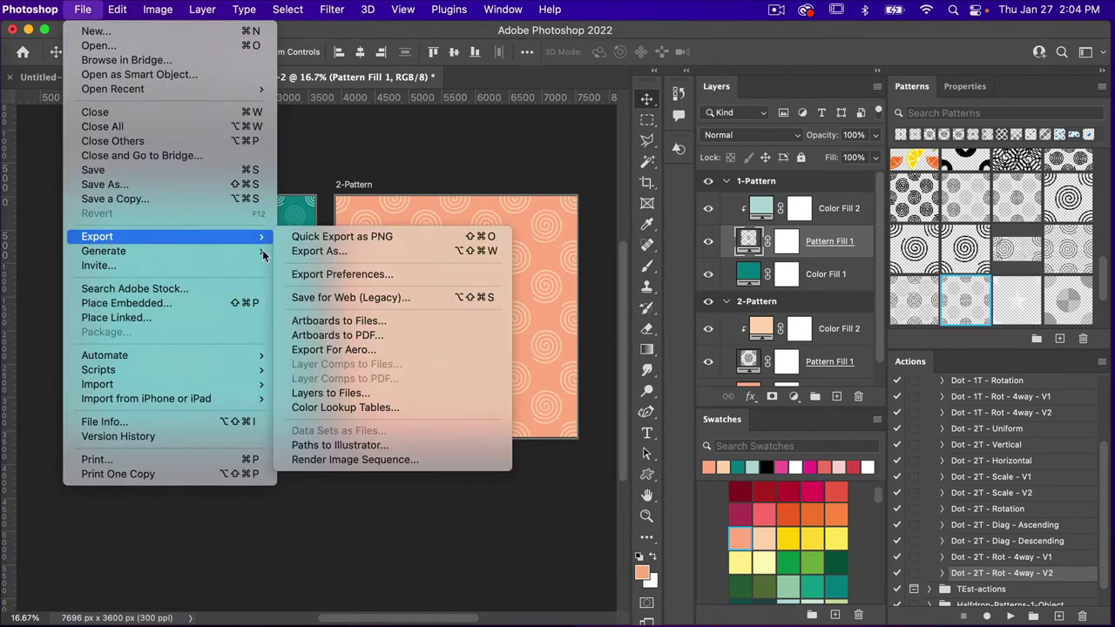
pyautogui.click(311, 253)
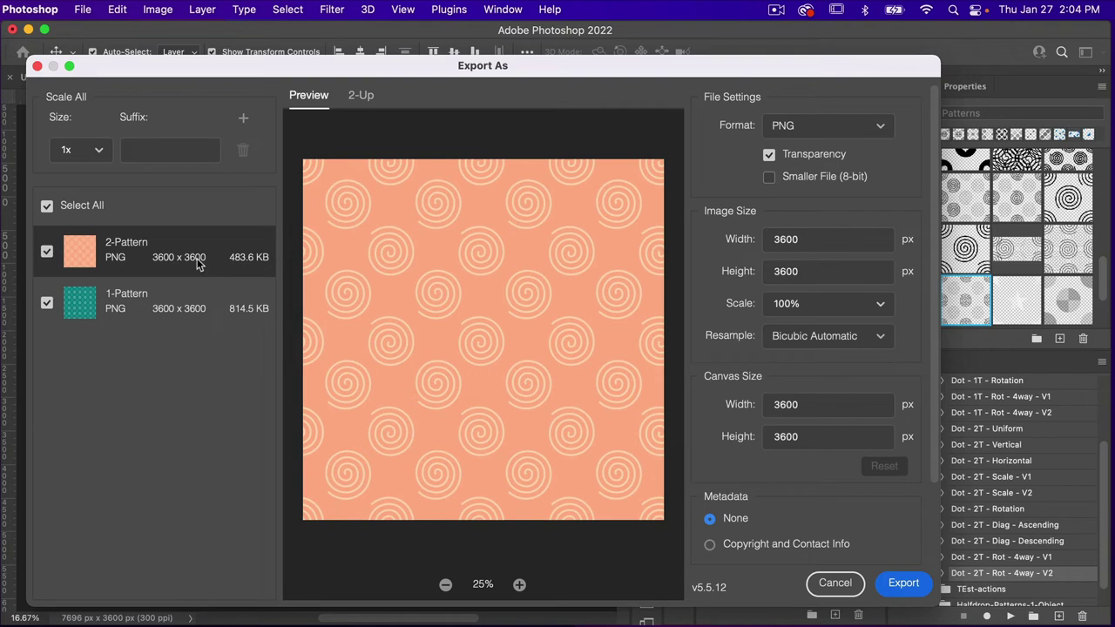
pyautogui.click(193, 304)
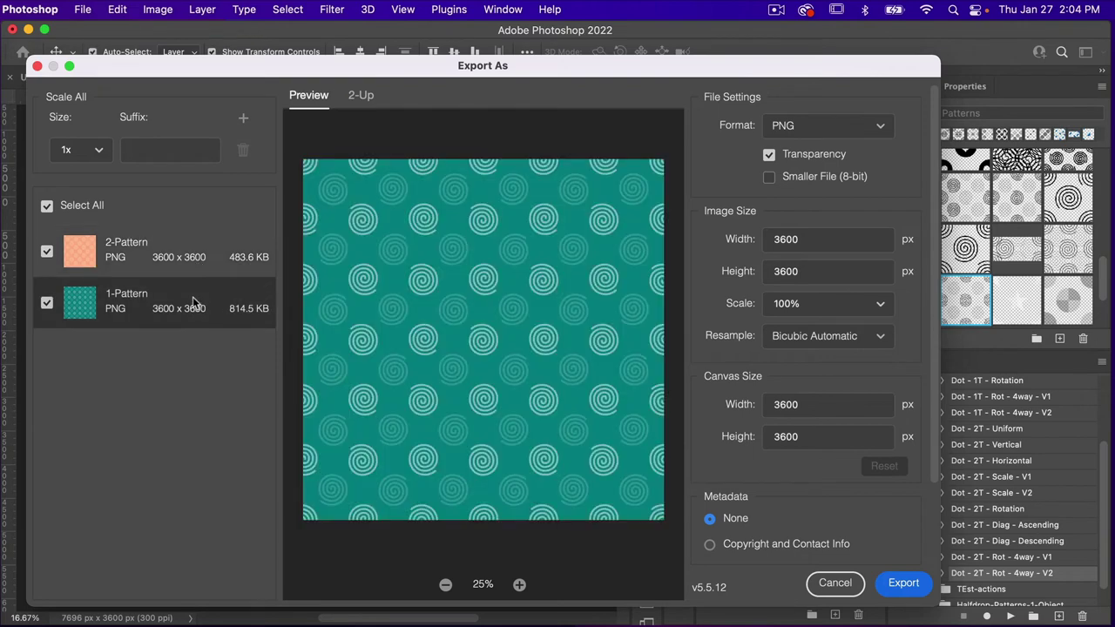
pyautogui.keyDown('shift'); pyautogui.click(194, 256); pyautogui.keyUp('shift')
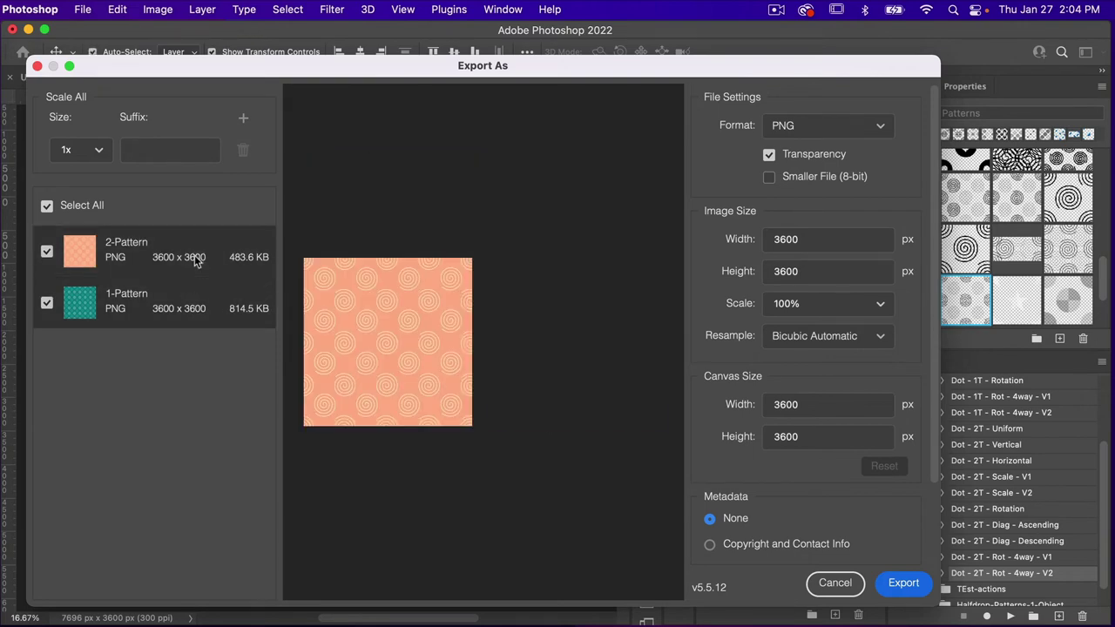
pyautogui.click(127, 148)
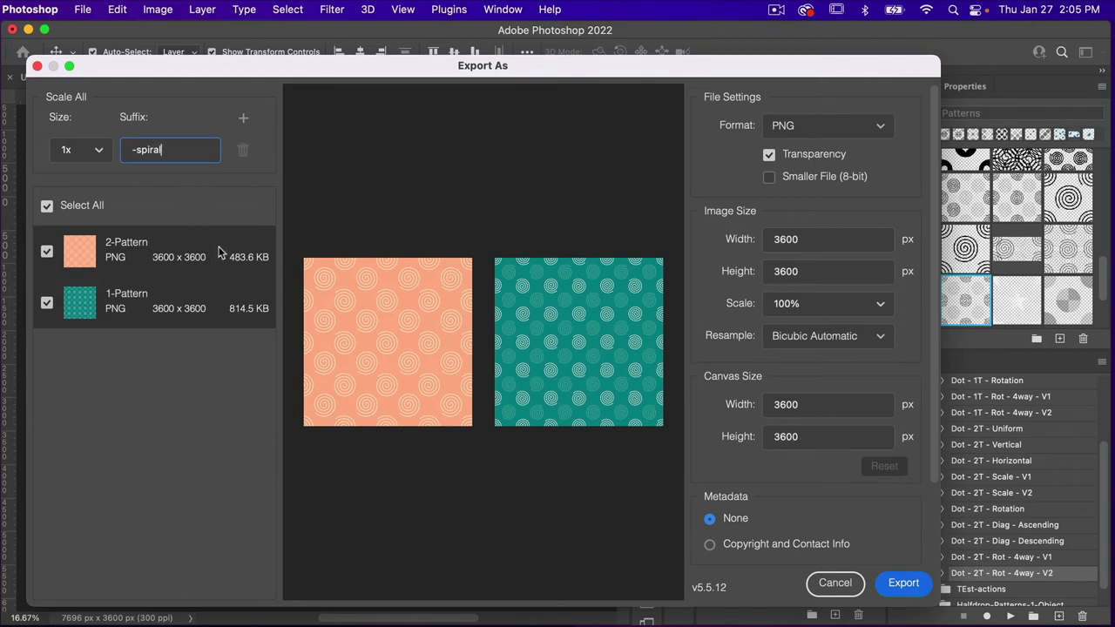
# Set the export format of both artboards to JPG with Great quality
pyautogui.click(847, 130)
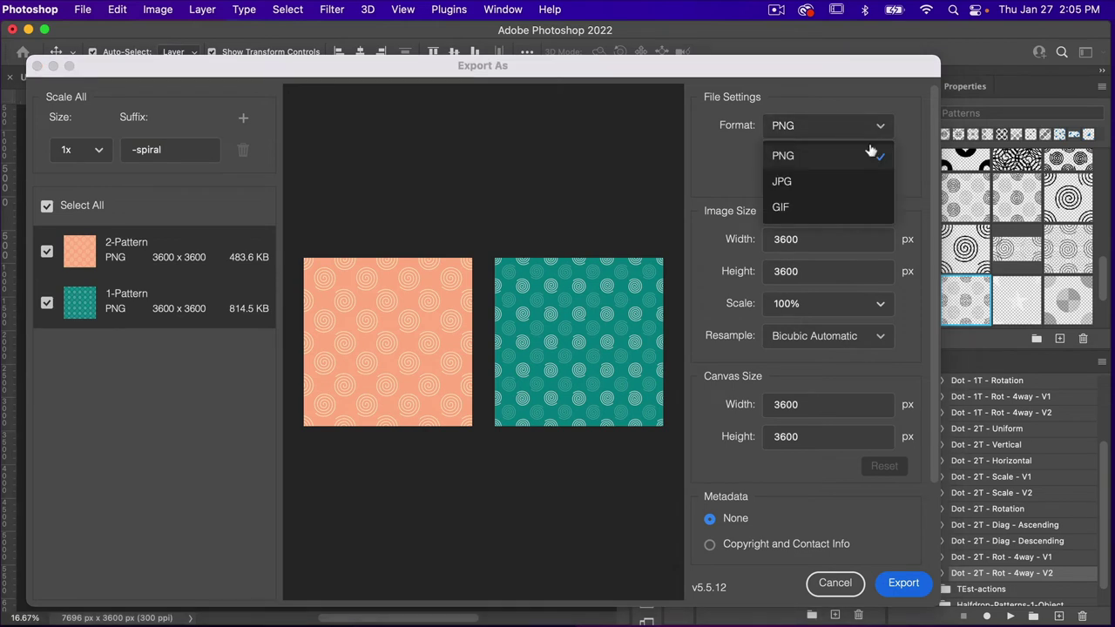
pyautogui.click(832, 183)
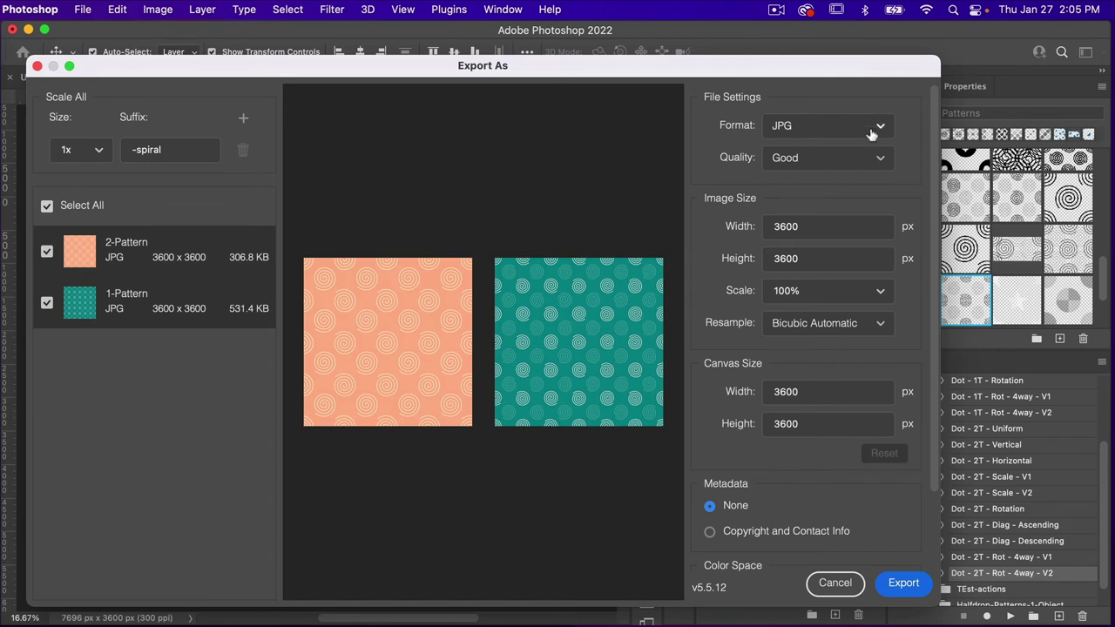
pyautogui.click(858, 162)
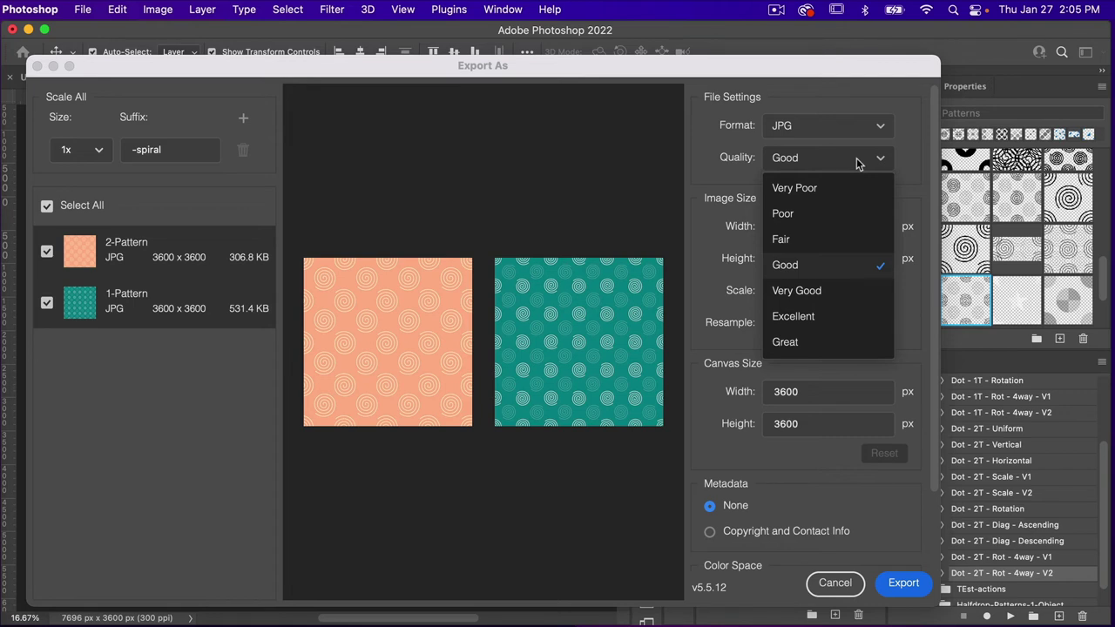
pyautogui.click(828, 344)
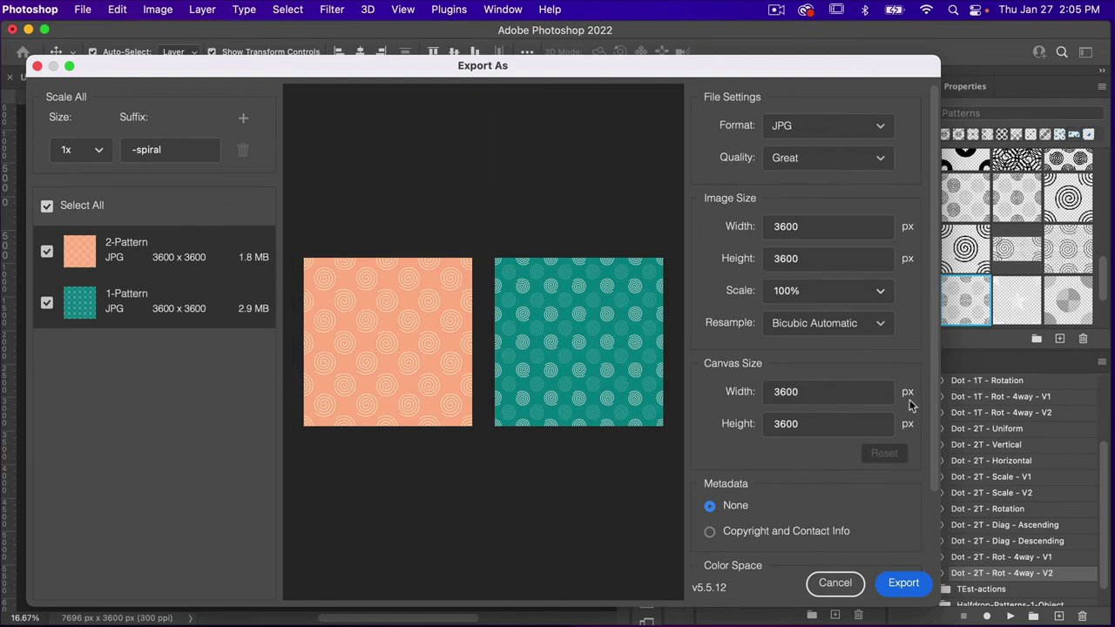
# Export both artboards into the spiral folder, keeping Convert to sRGB and Embed Color Profile enabled
pyautogui.scroll(-3, 909, 404)
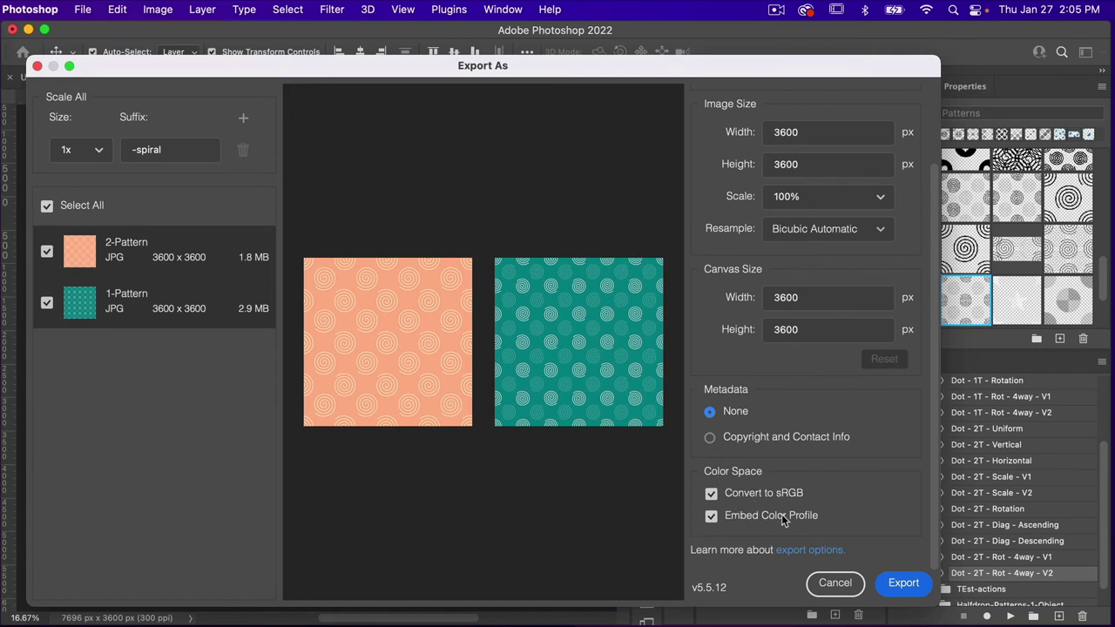
pyautogui.click(904, 589)
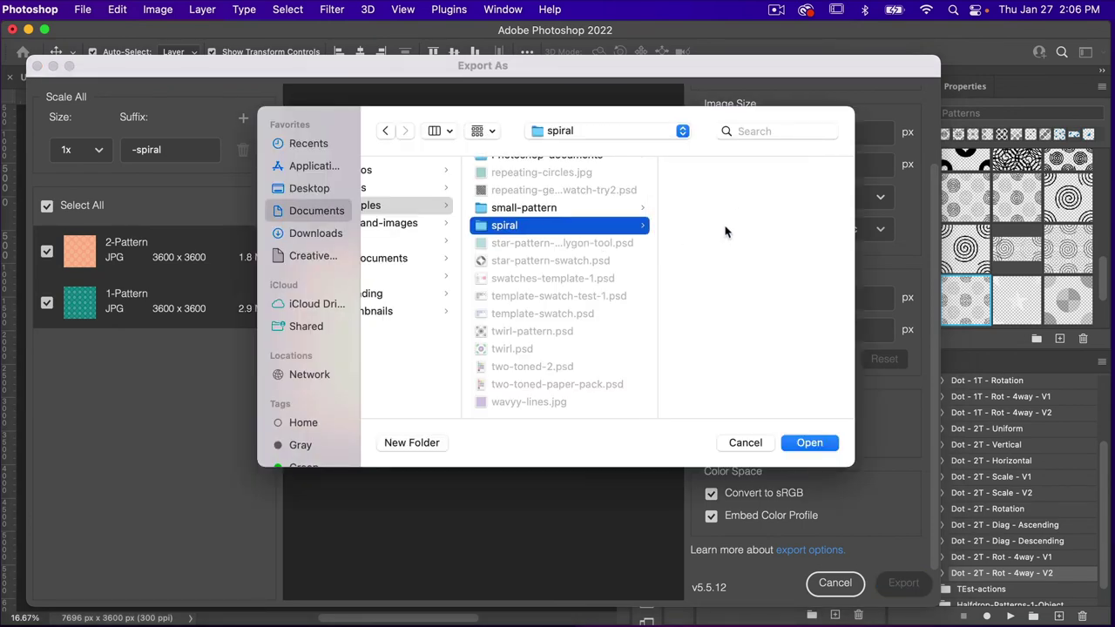
pyautogui.click(810, 442)
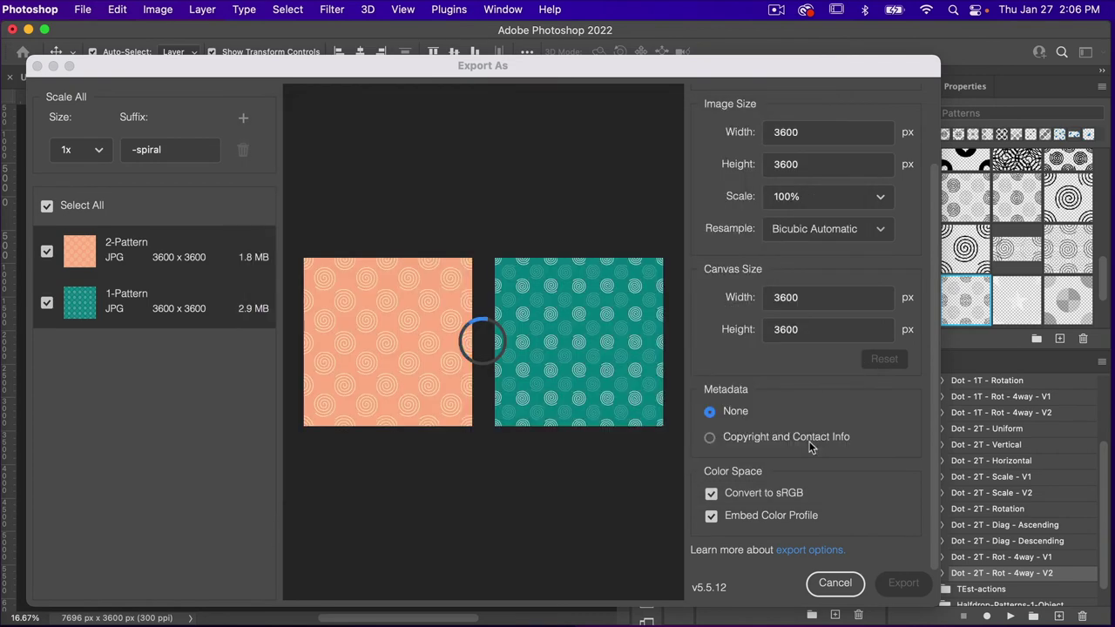
# Switch to Finder and open the exported 1-Pattern-spiral.jpg from the spiral folder in Preview to check the pattern
pyautogui.press('super+Tab')
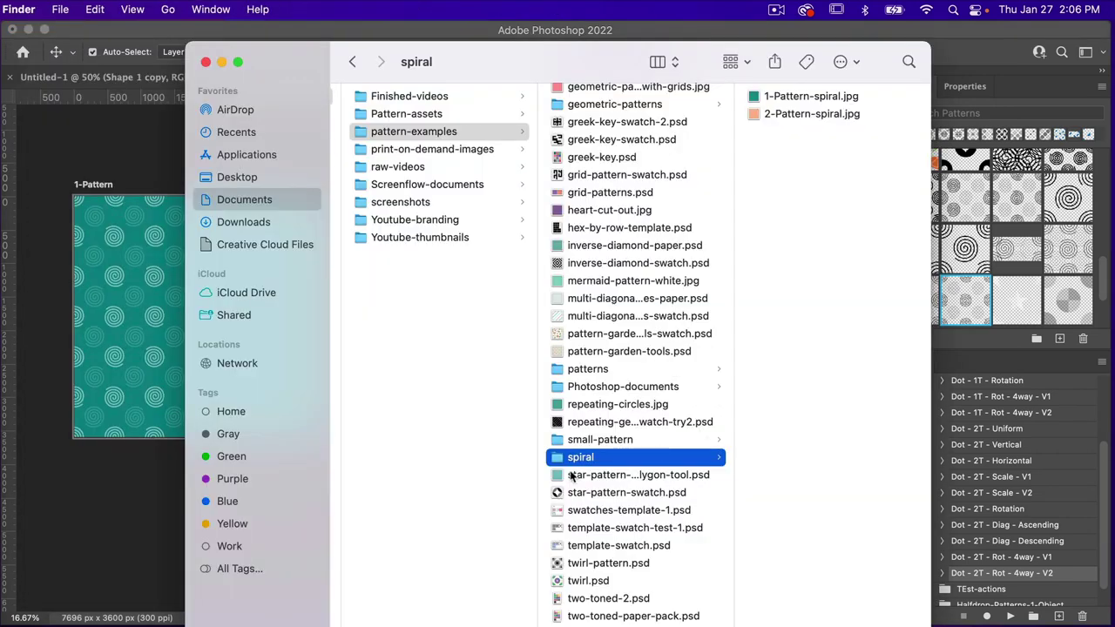
pyautogui.click(816, 98)
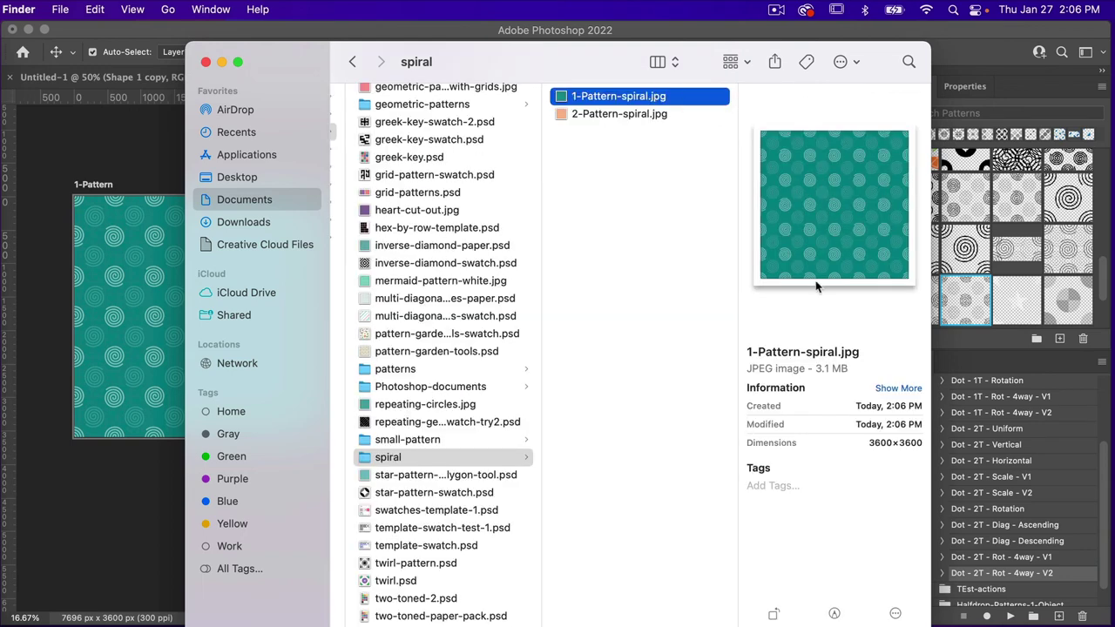
pyautogui.doubleClick(565, 98)
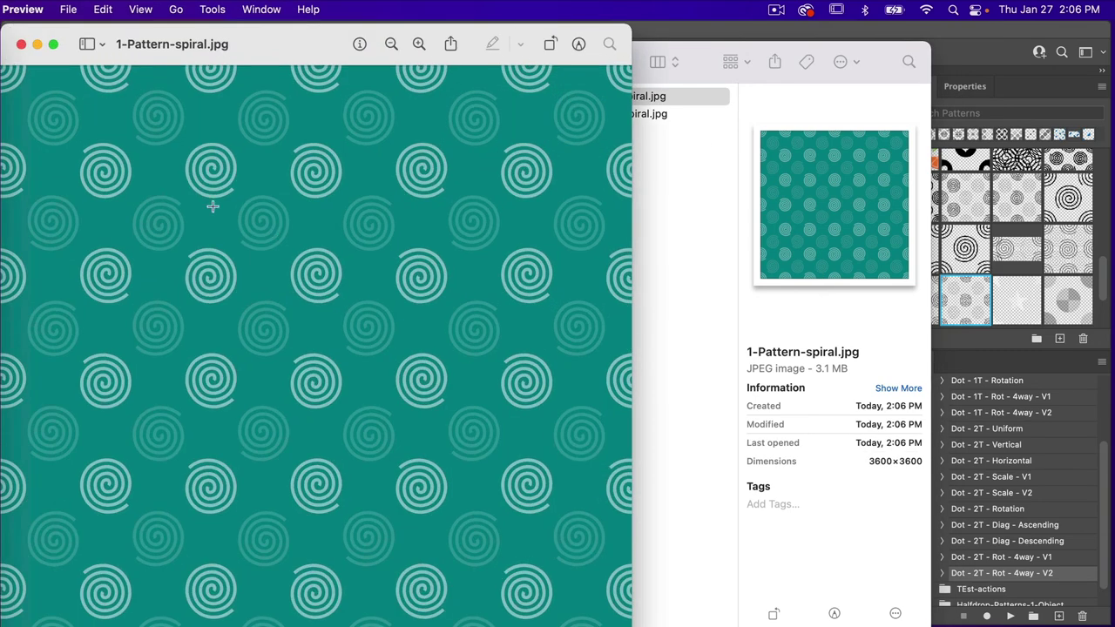